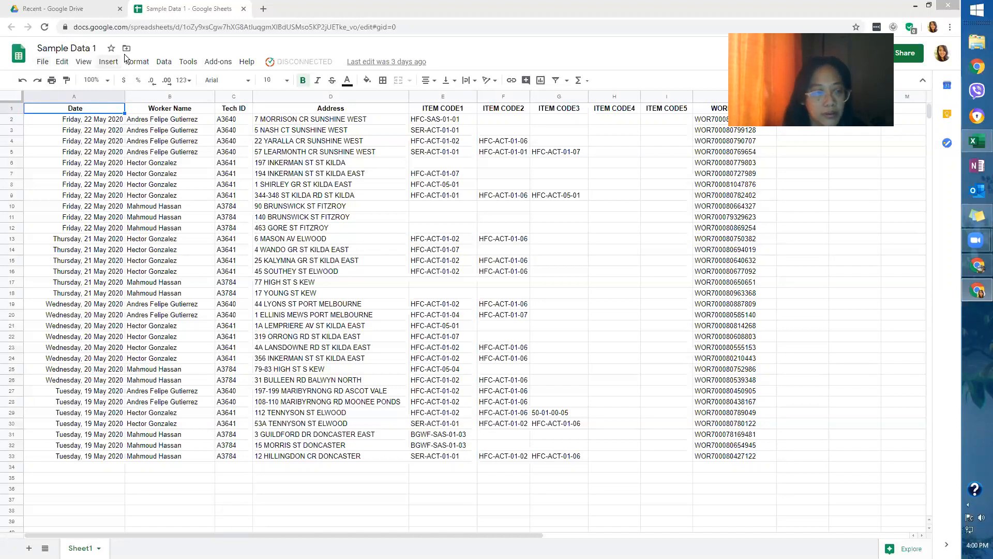
# Glance at the File menu, dismiss it and select the empty cell G18.
pyautogui.click(42, 62)
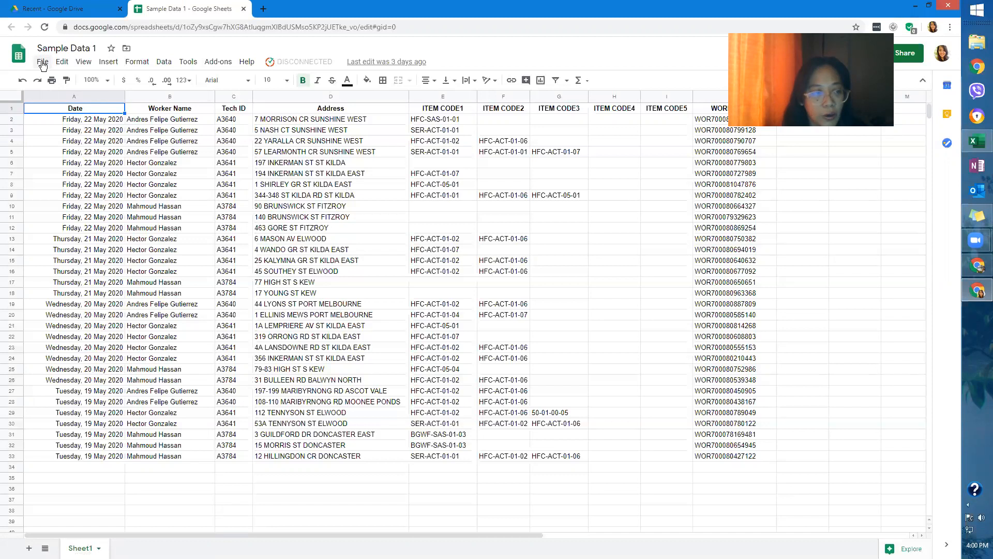
pyautogui.click(42, 63)
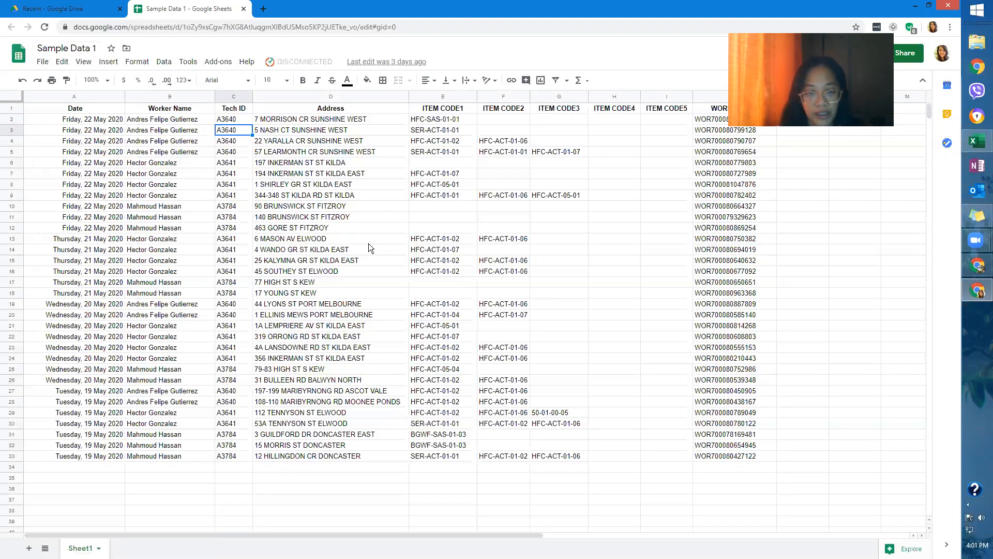
pyautogui.click(535, 292)
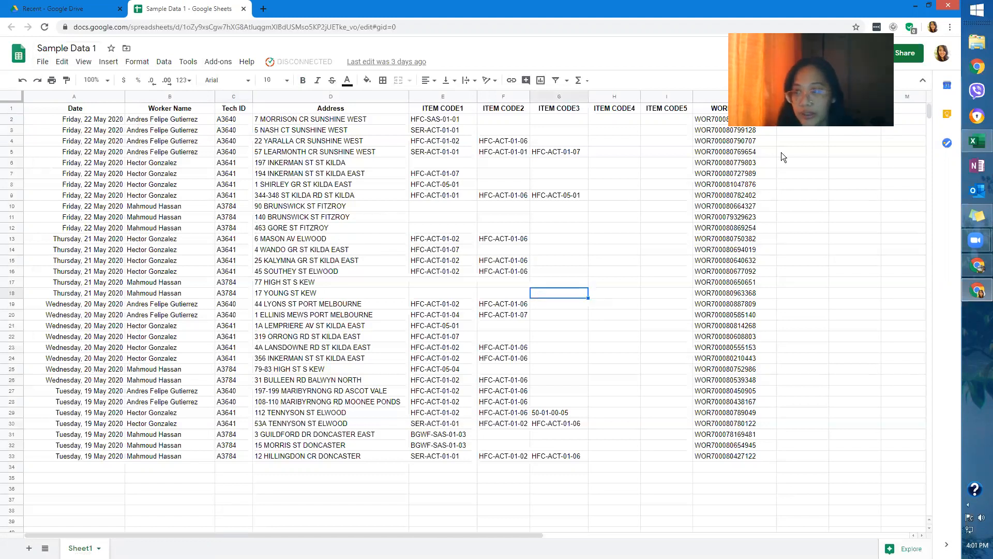
# Zoom the Sample Data 1 page in Chrome from 110% up to 125%.
pyautogui.click(950, 29)
pyautogui.click(919, 124)
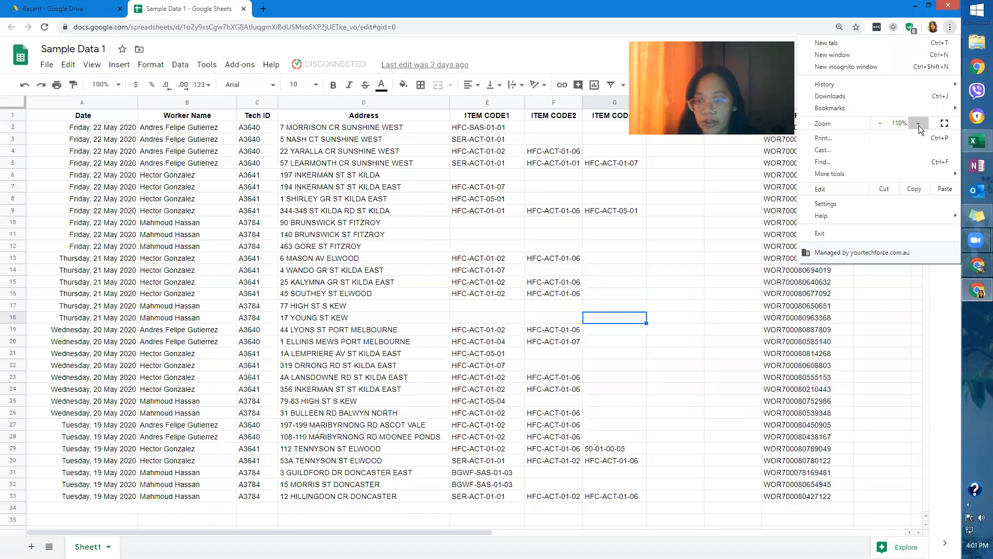
pyautogui.click(918, 125)
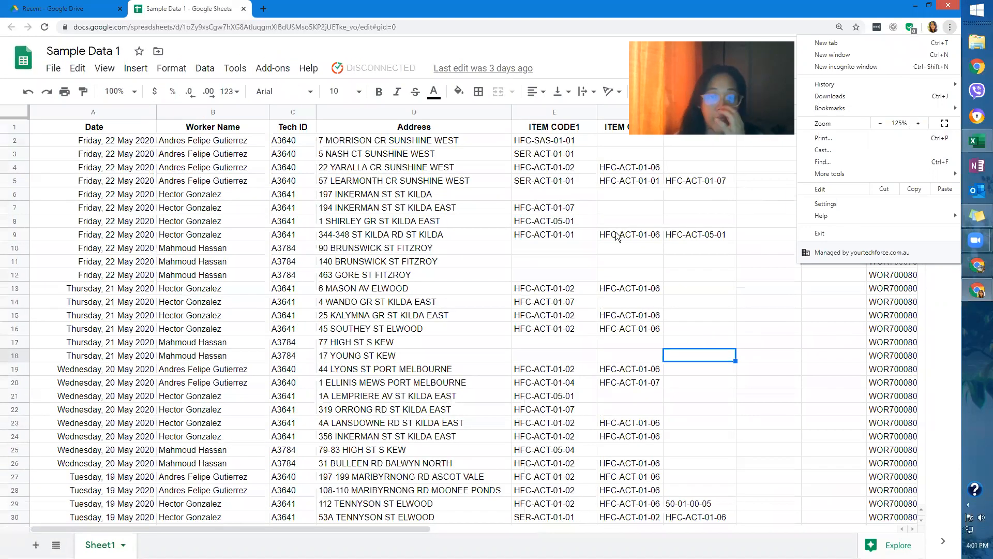
pyautogui.click(801, 8)
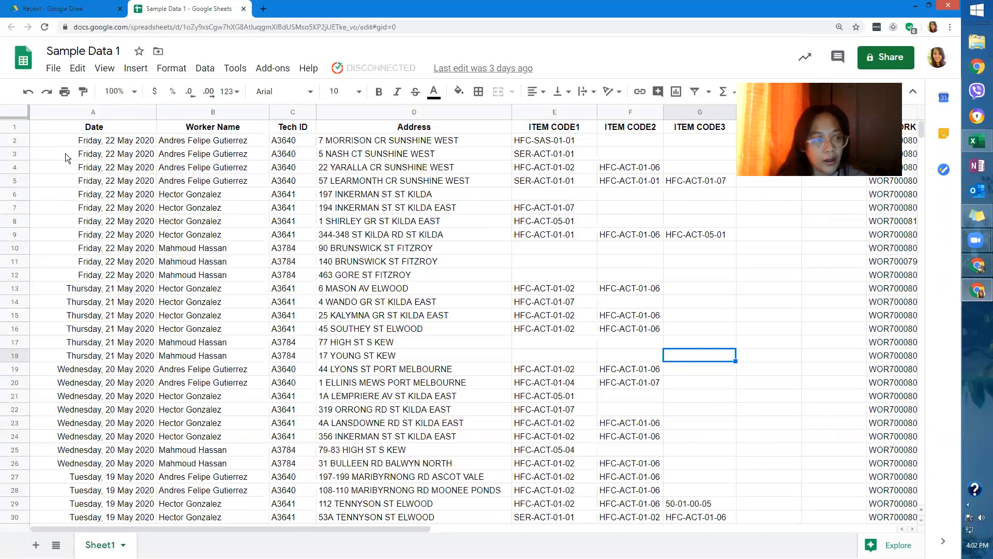
# Switch to the 'Recent - Google Drive' browser tab.
pyautogui.click(92, 9)
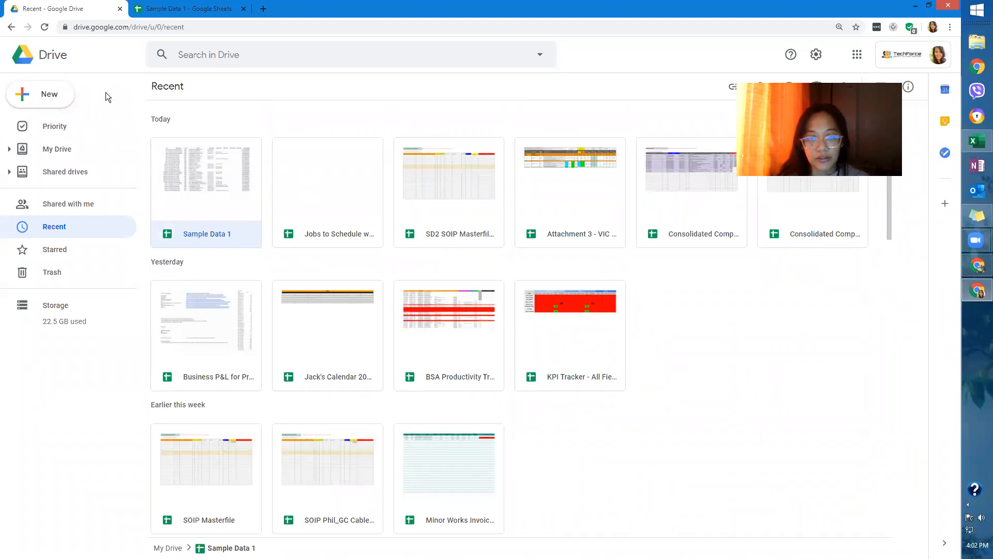
# Create a blank Google Sheets spreadsheet through Drive's New > More menu.
pyautogui.click(173, 10)
pyautogui.click(75, 10)
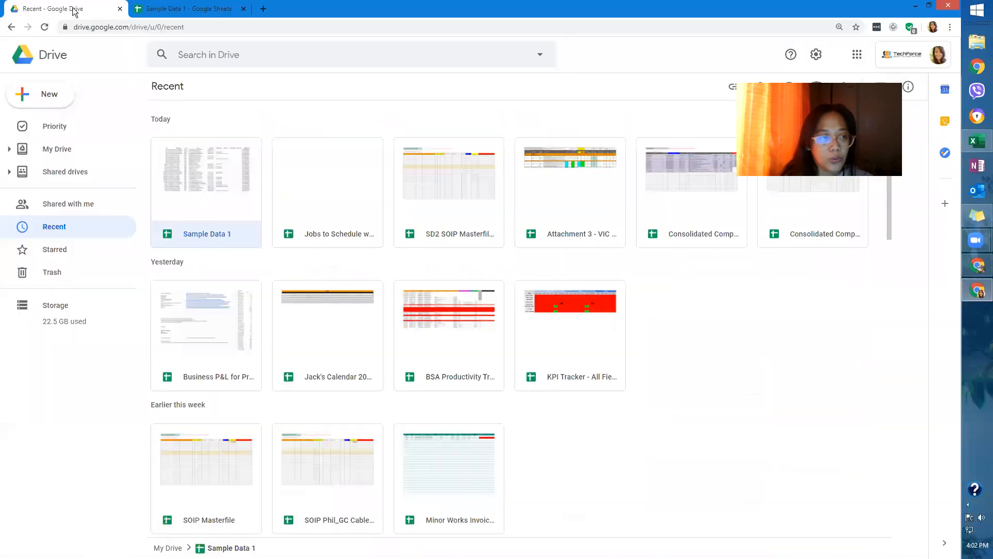
pyautogui.click(61, 103)
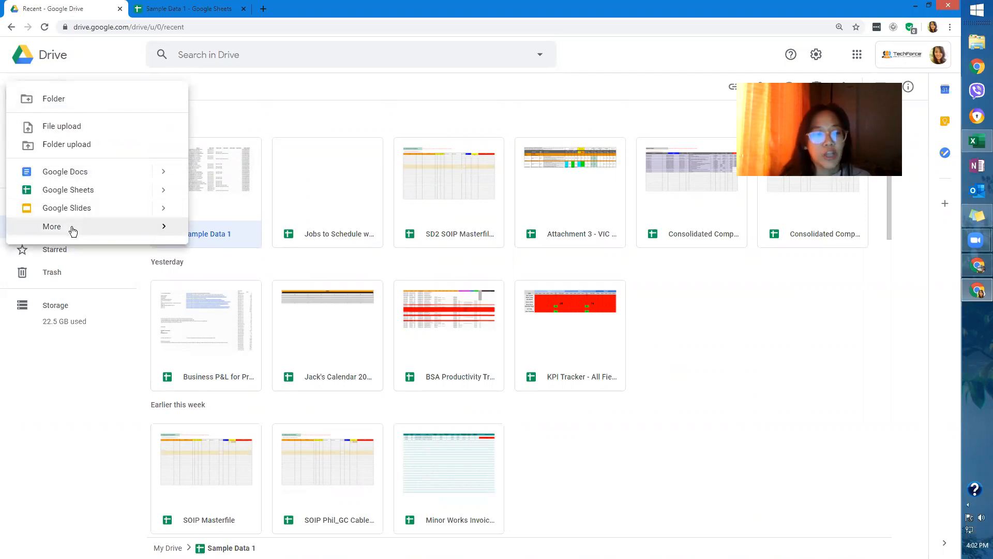
pyautogui.moveTo(72, 231)
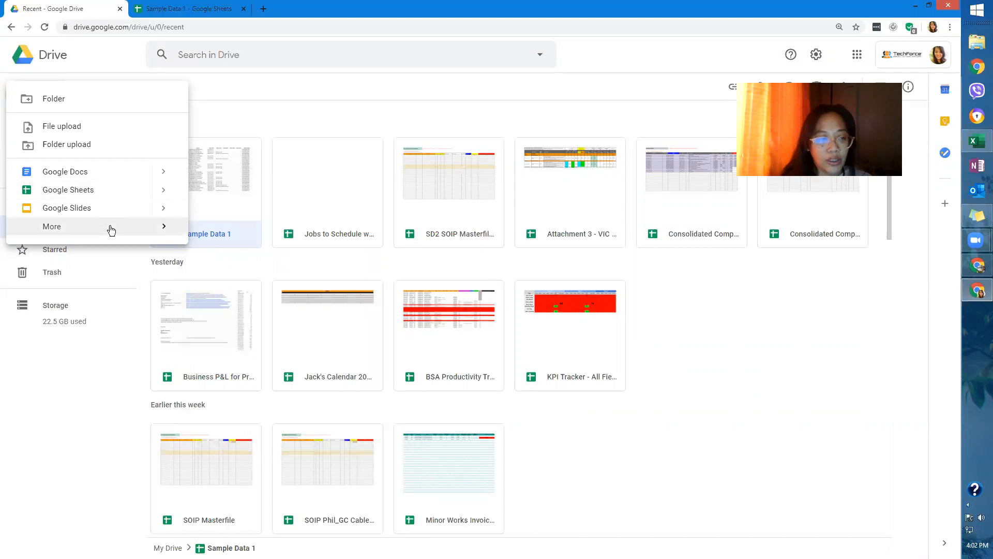
pyautogui.moveTo(111, 227)
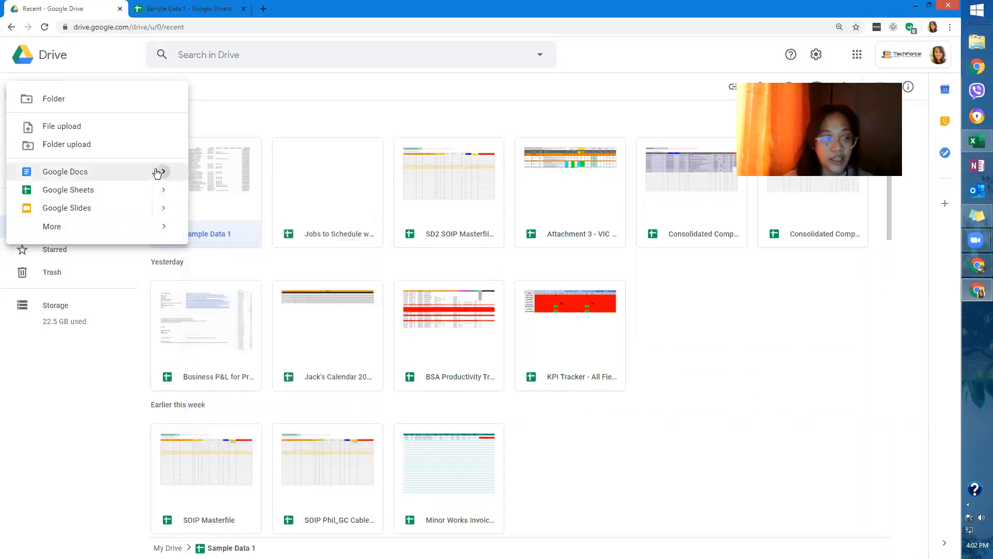
pyautogui.click(124, 192)
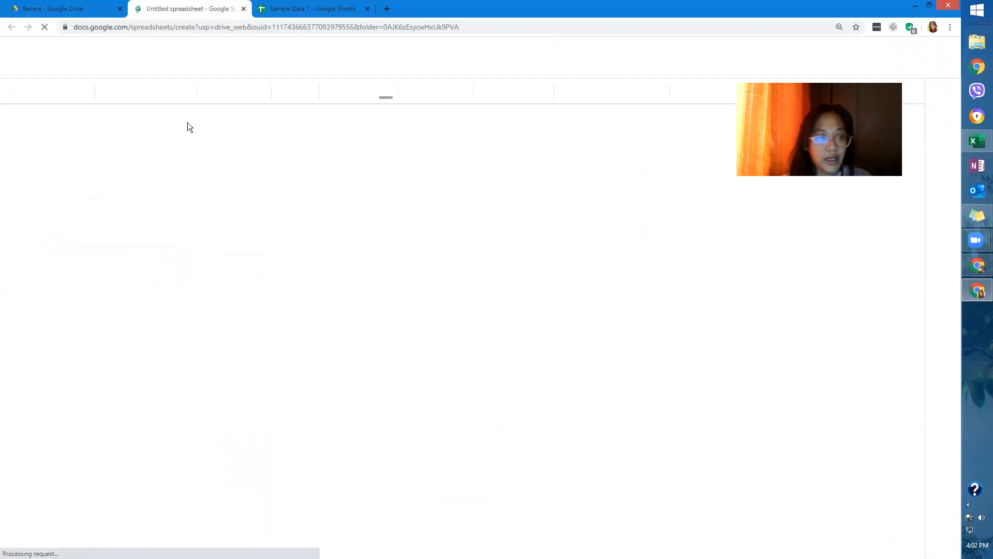
# Return to the Sample Data 1 tab and select its title without renaming it.
pyautogui.click(281, 10)
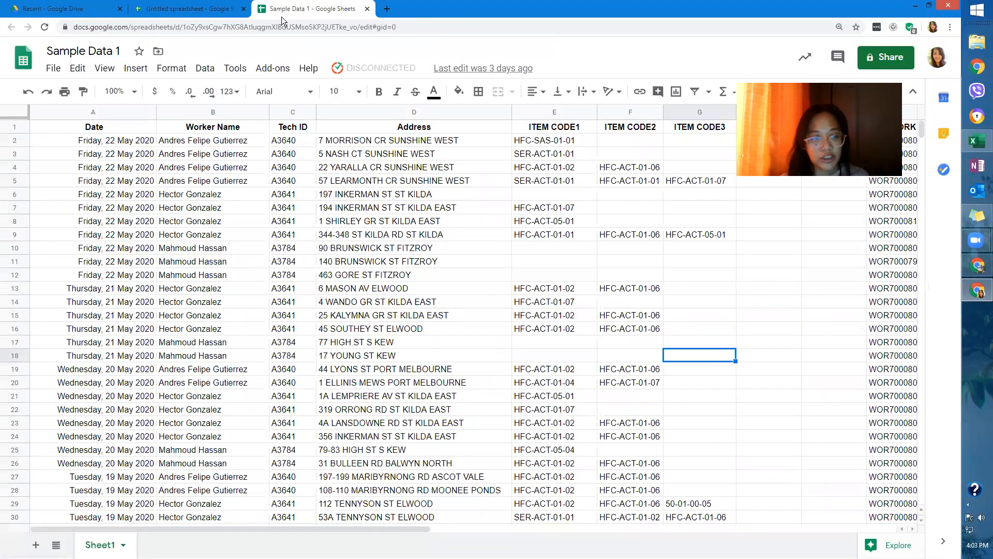
pyautogui.click(103, 50)
pyautogui.click(103, 50)
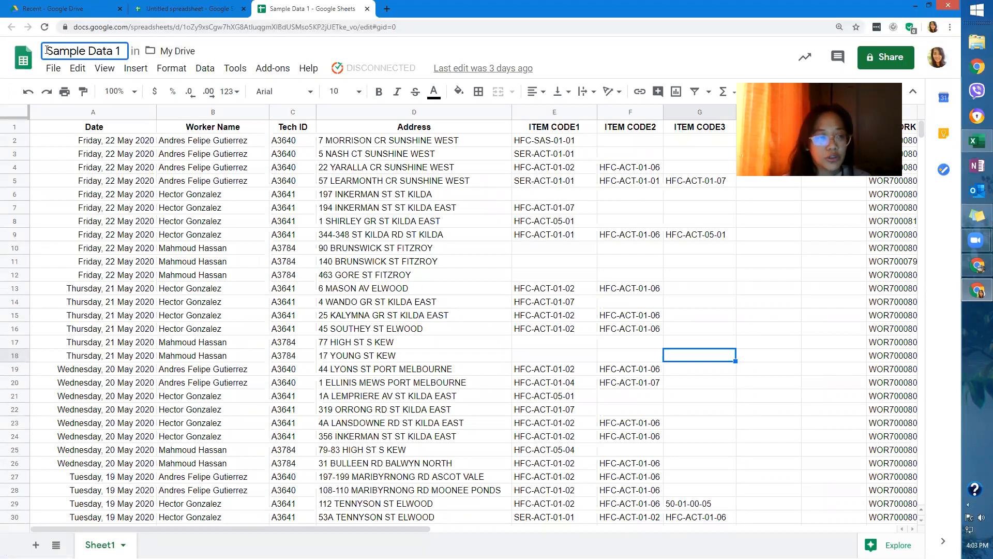
# Open the Move folder panel and close it without moving the file.
pyautogui.click(231, 46)
pyautogui.click(158, 53)
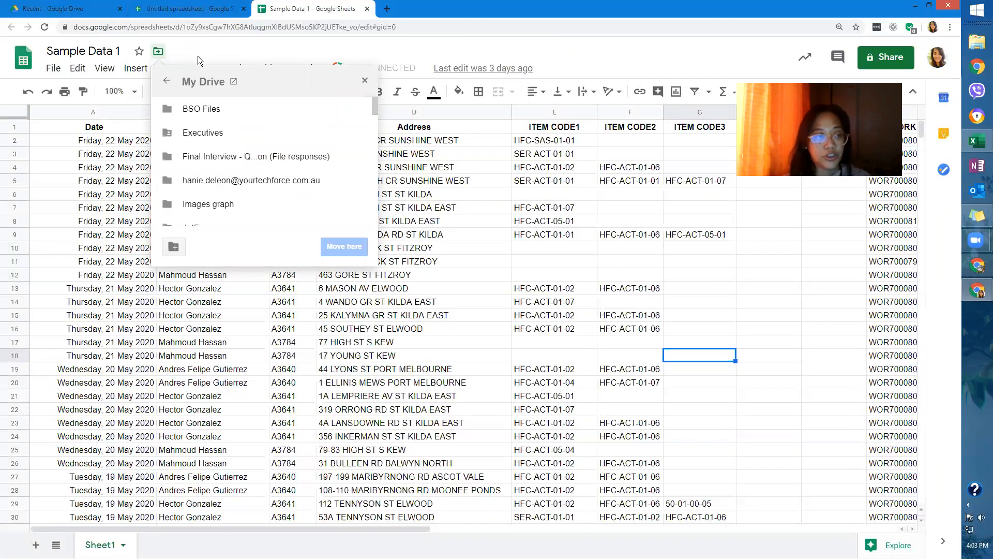
pyautogui.click(251, 51)
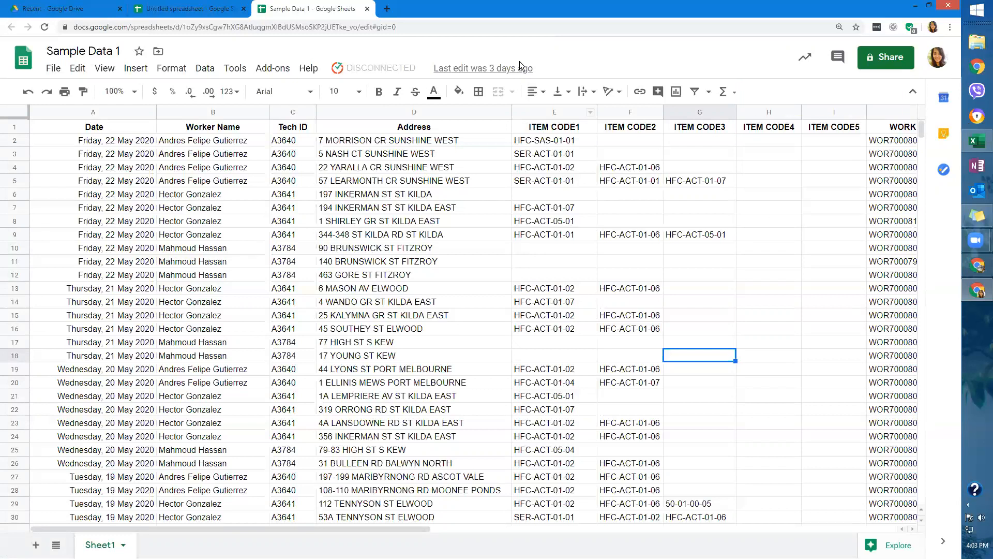
# Zoom the Sample Data 1 page to 150% with the address-bar zoom control.
pyautogui.click(292, 195)
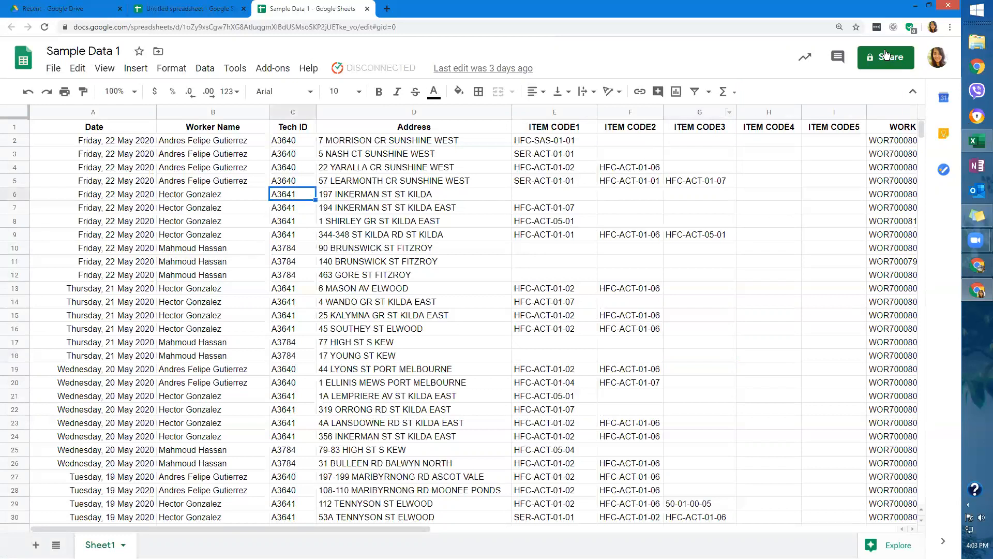
pyautogui.click(839, 27)
pyautogui.click(811, 46)
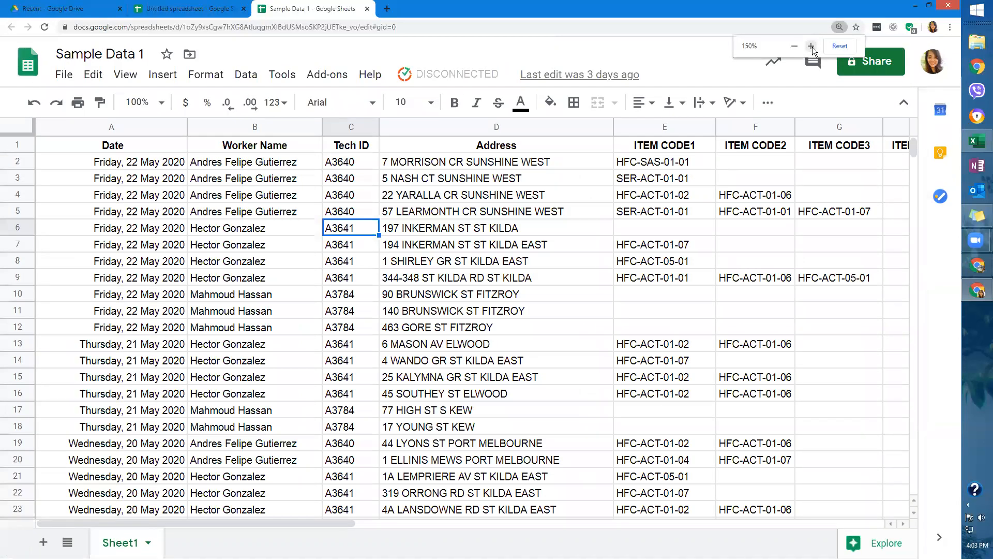
pyautogui.click(503, 165)
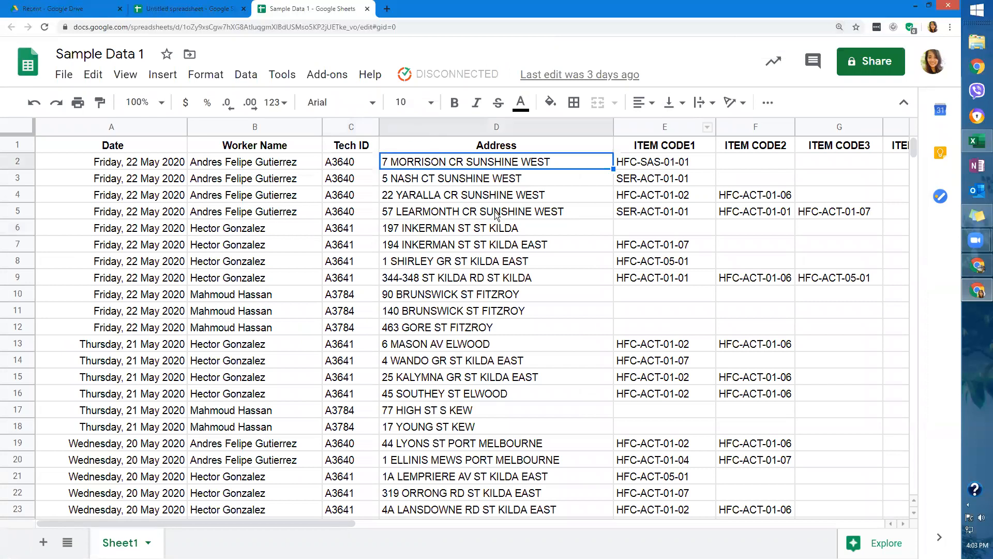
# Browse the Edit, Tools and Add-ons menus, then close them by selecting cell B3.
pyautogui.click(60, 76)
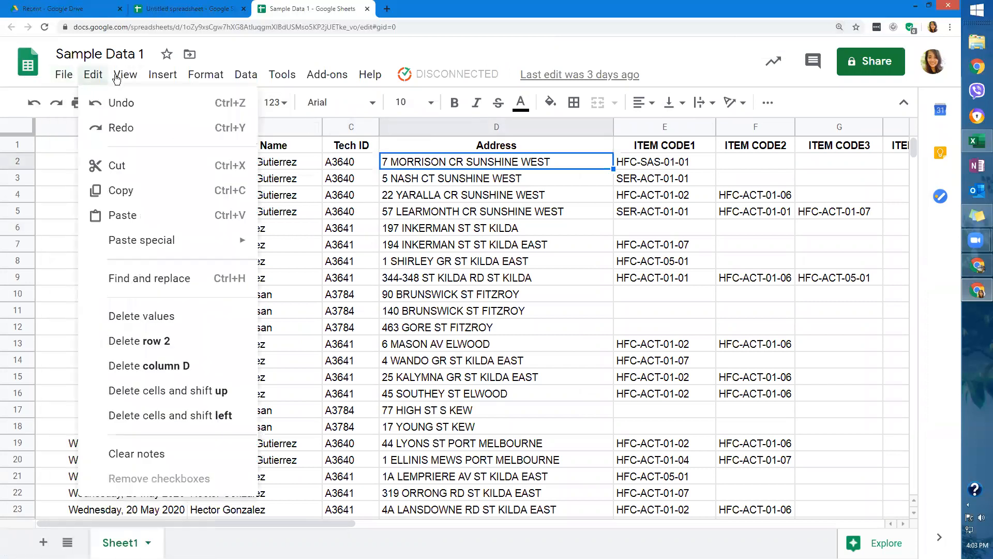
pyautogui.moveTo(181, 82)
pyautogui.moveTo(270, 86)
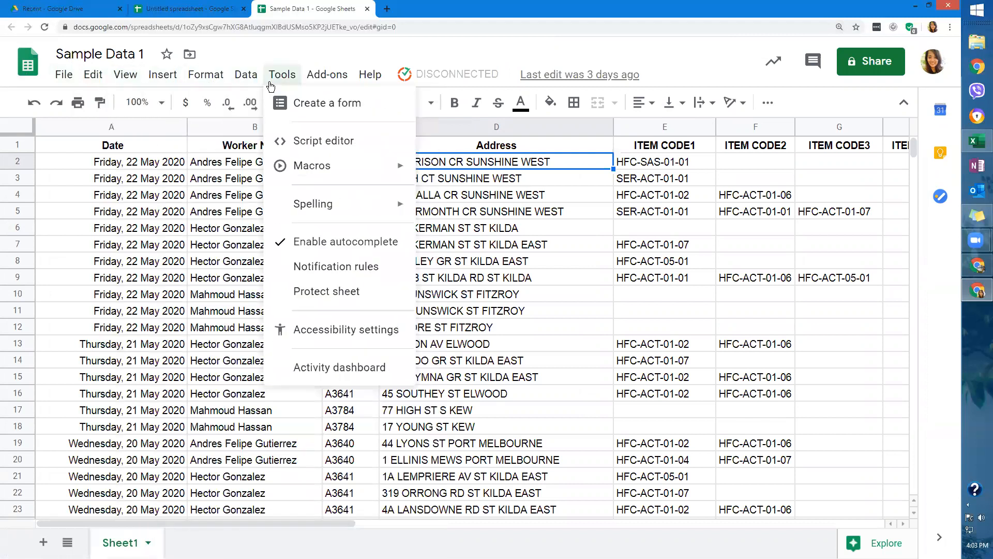
pyautogui.moveTo(329, 79)
pyautogui.moveTo(58, 76)
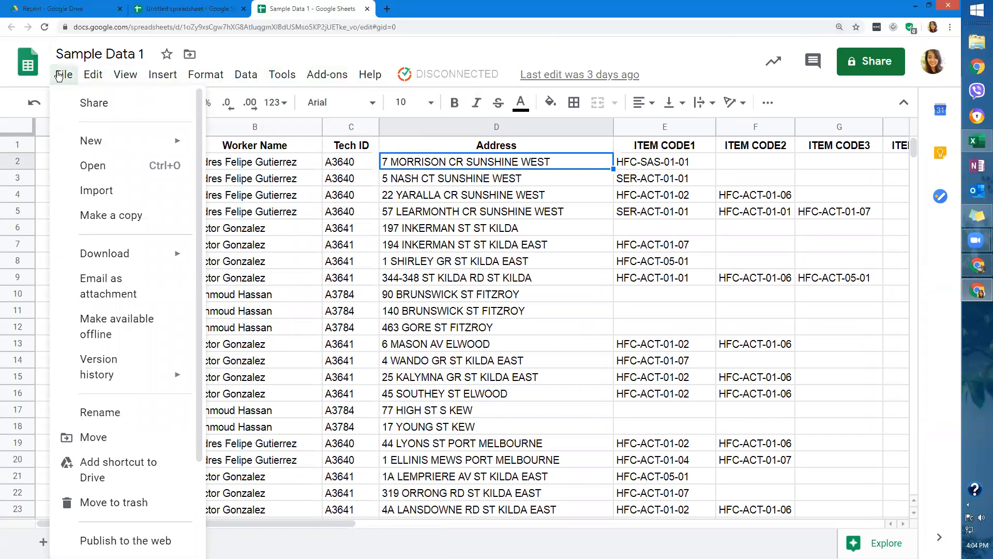
pyautogui.click(261, 182)
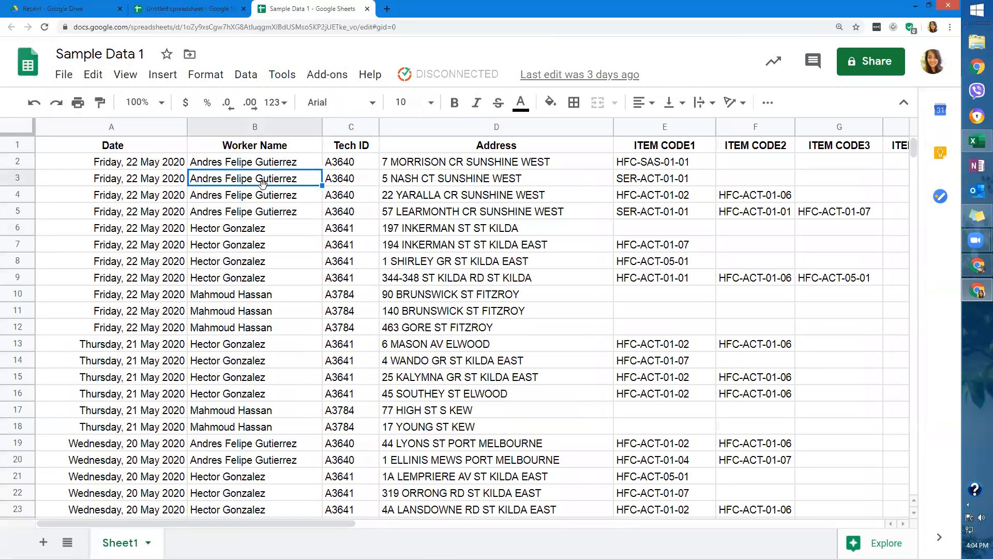
# Choose File > Import to bring up the Import file dialog.
pyautogui.click(71, 78)
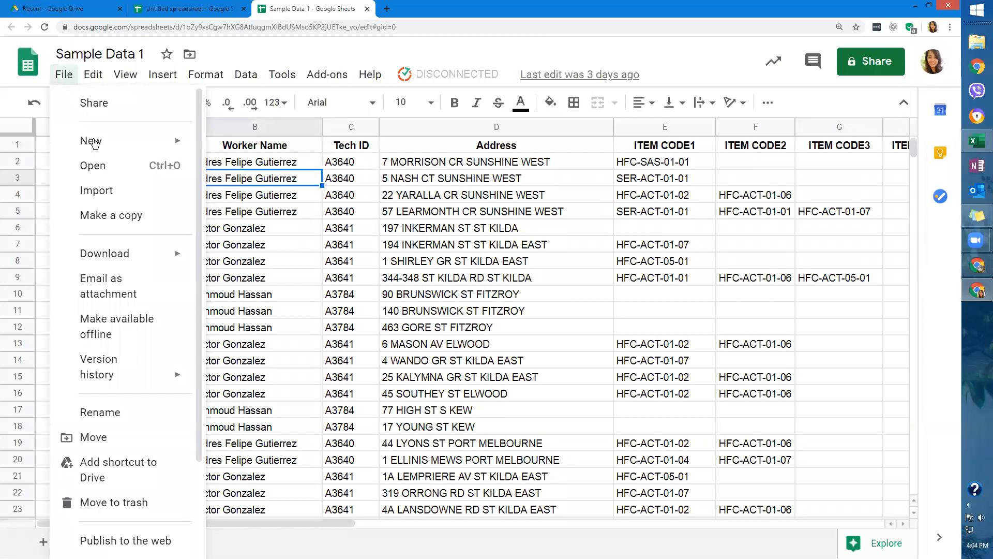
pyautogui.scroll(-1, 96, 155)
pyautogui.scroll(1, 118, 269)
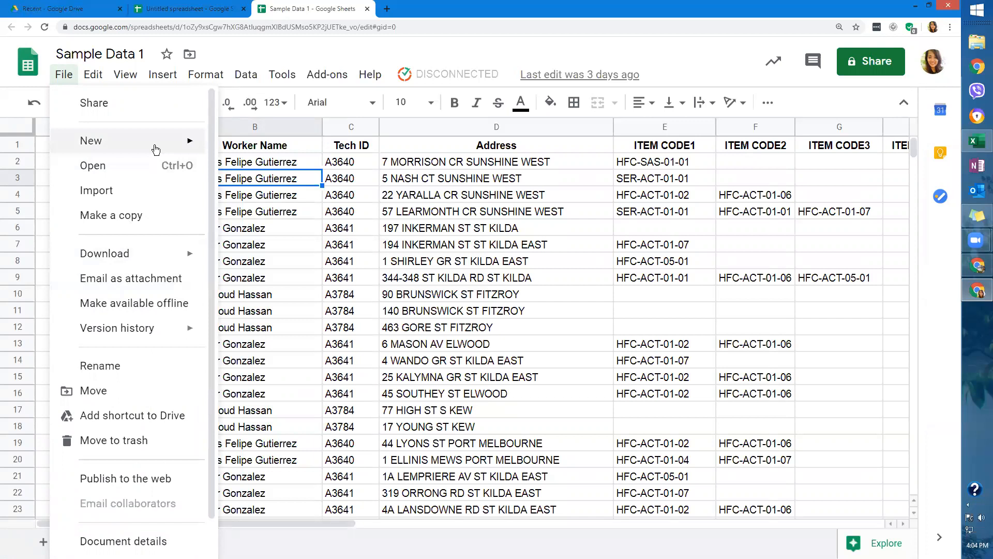
pyautogui.moveTo(156, 149)
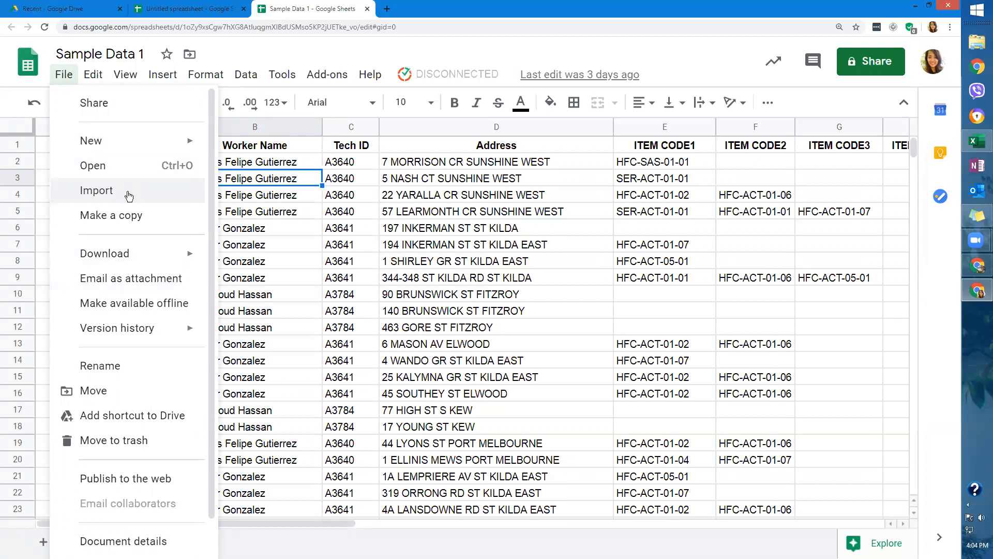
pyautogui.click(129, 195)
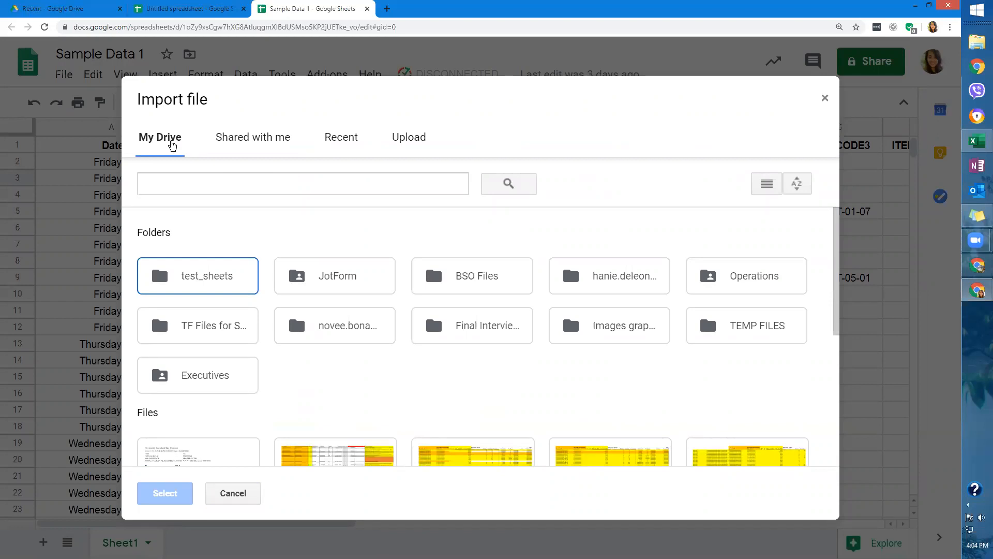
# Browse the Import dialog's Shared with me, Recent and Upload tabs, then cancel it.
pyautogui.click(257, 142)
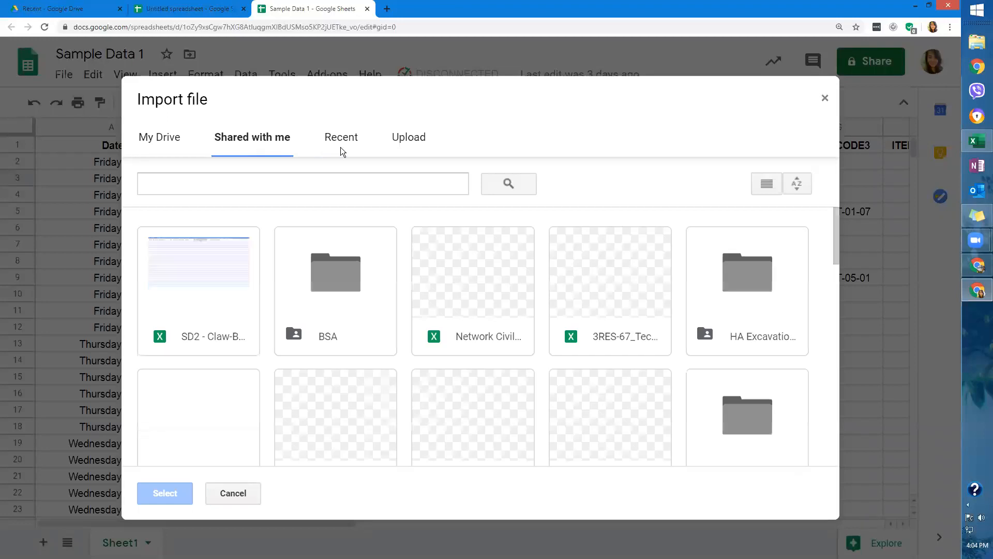
pyautogui.click(343, 148)
pyautogui.click(413, 142)
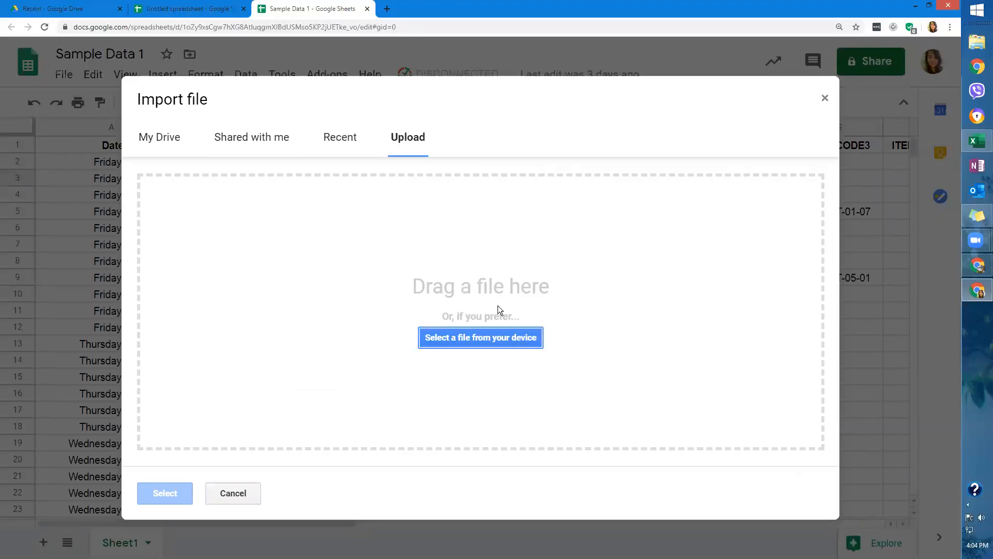
pyautogui.click(826, 98)
pyautogui.click(63, 76)
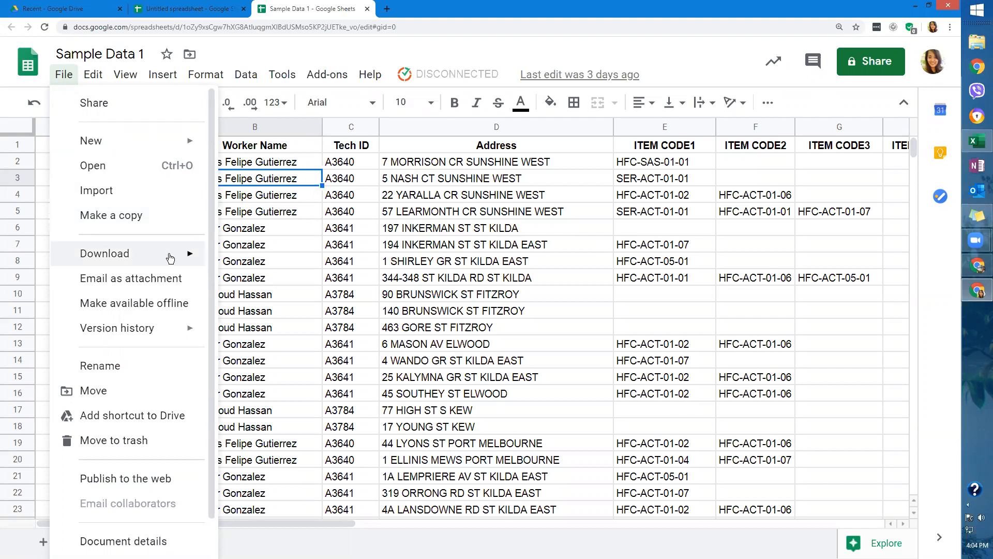
# Dismiss the Download submenu and choose File > Share for Sample Data 1.
pyautogui.moveTo(170, 254)
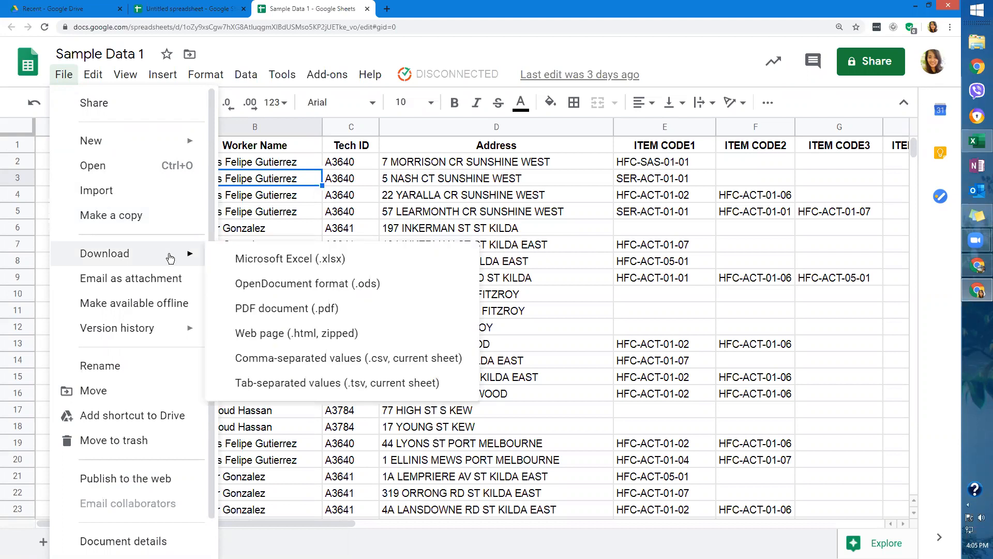
pyautogui.click(326, 233)
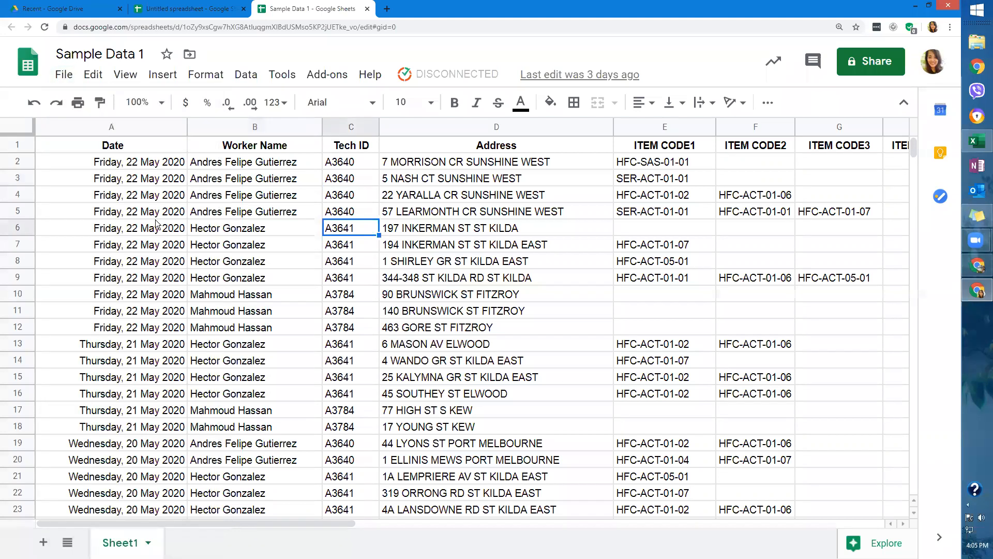
pyautogui.click(67, 75)
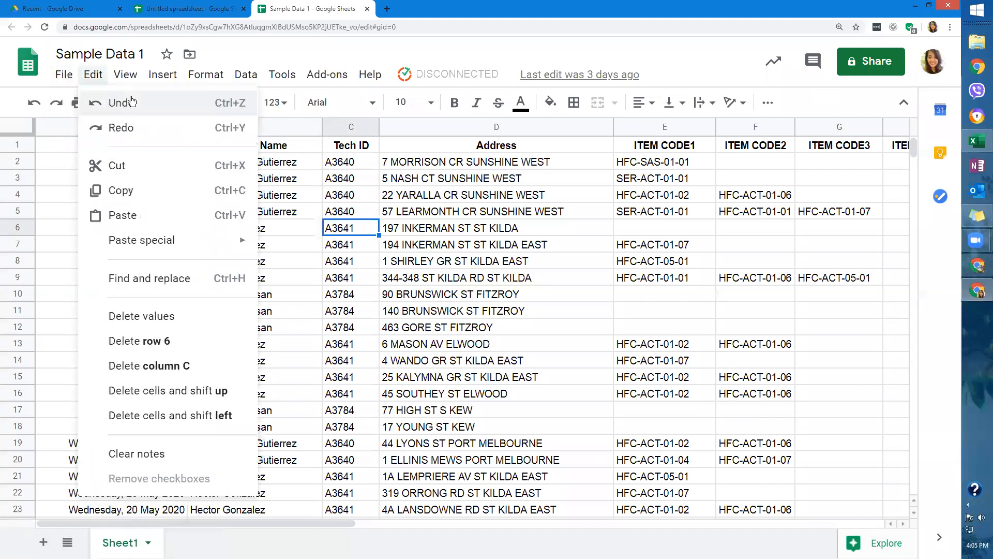
pyautogui.click(73, 99)
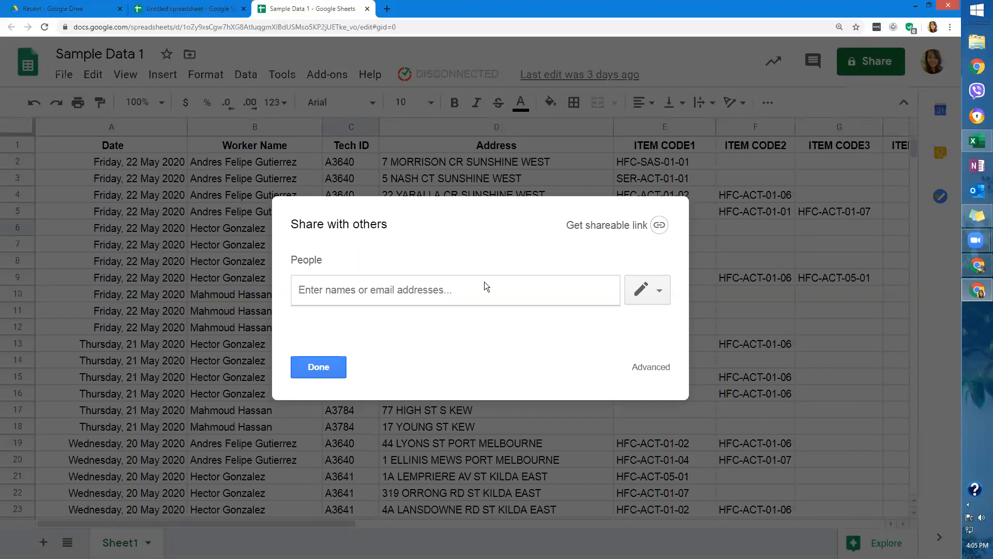
# Switch the access level for new collaborators to Can comment, then Can view.
pyautogui.click(659, 294)
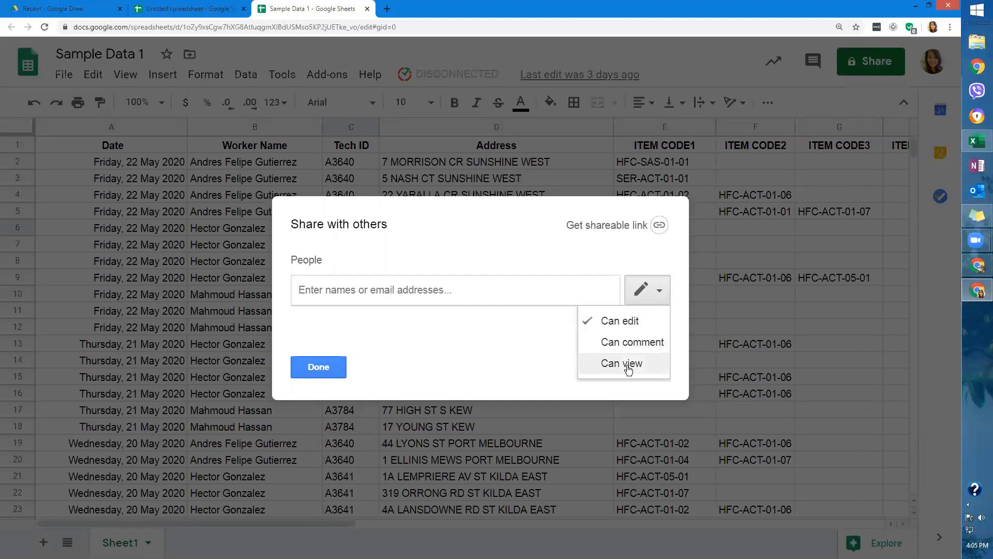
pyautogui.click(644, 342)
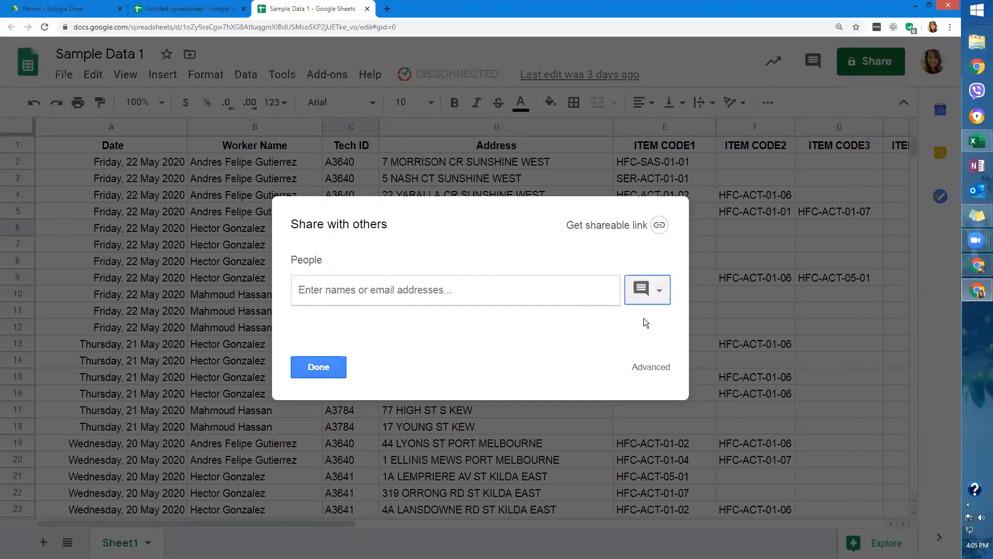
pyautogui.click(665, 290)
pyautogui.click(660, 293)
pyautogui.click(659, 292)
pyautogui.click(629, 361)
# Add a suggested contact with comment-only access, then cancel and close without sharing.
pyautogui.click(521, 298)
pyautogui.write('jengi')
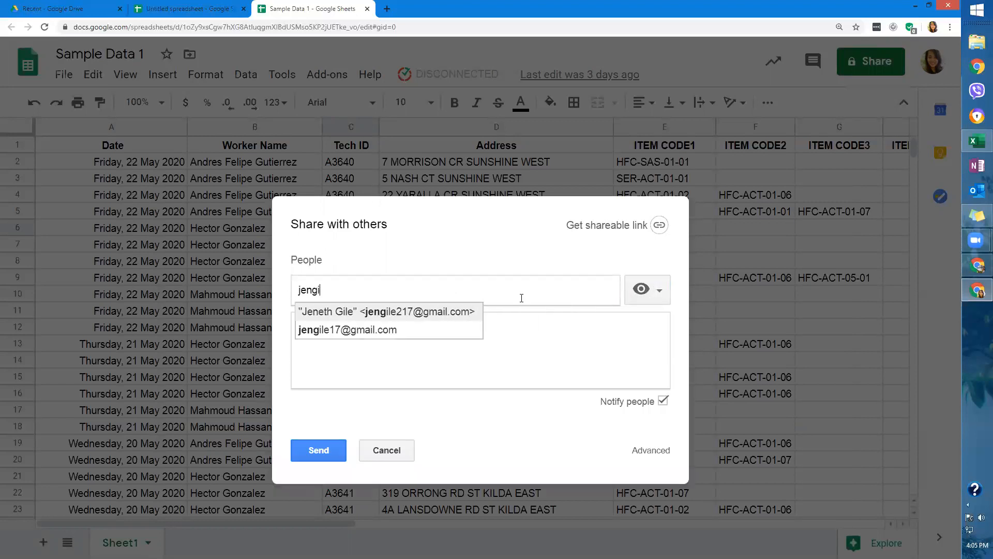
pyautogui.click(463, 314)
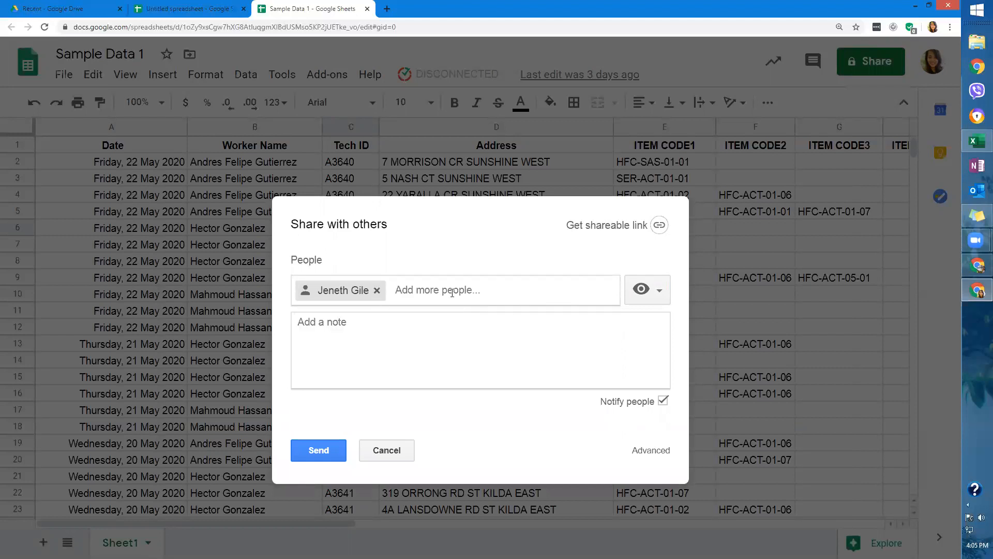
pyautogui.click(655, 297)
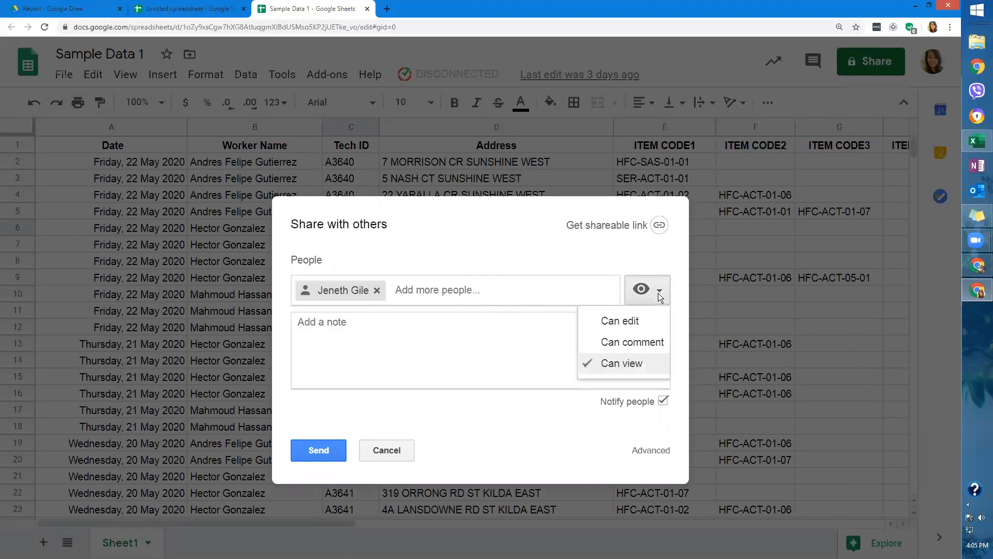
pyautogui.click(632, 362)
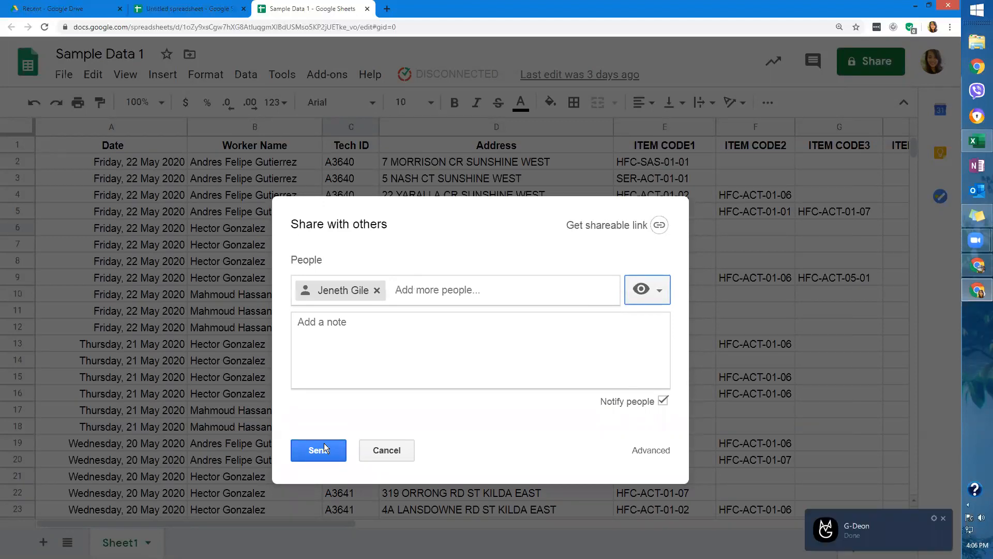
pyautogui.click(943, 517)
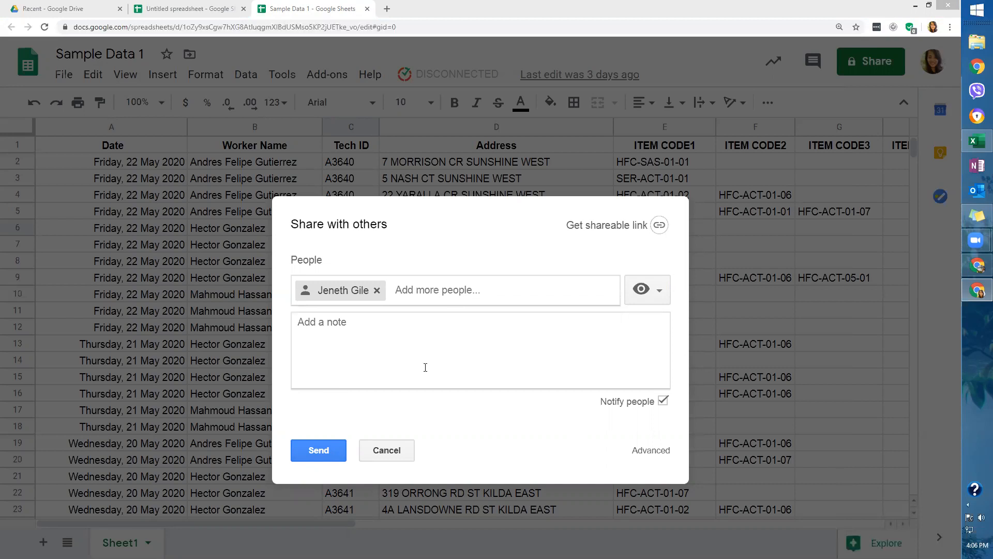
pyautogui.click(660, 291)
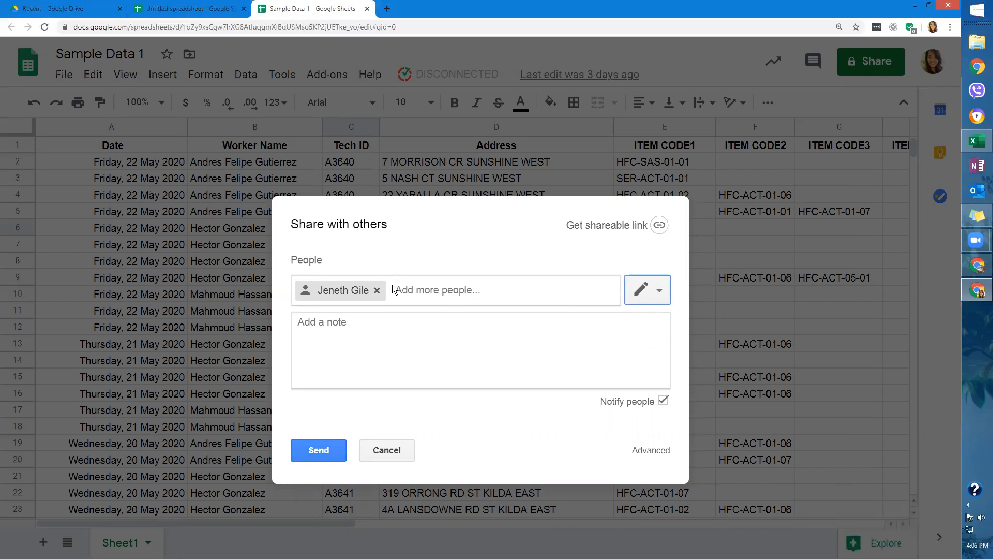
pyautogui.click(652, 291)
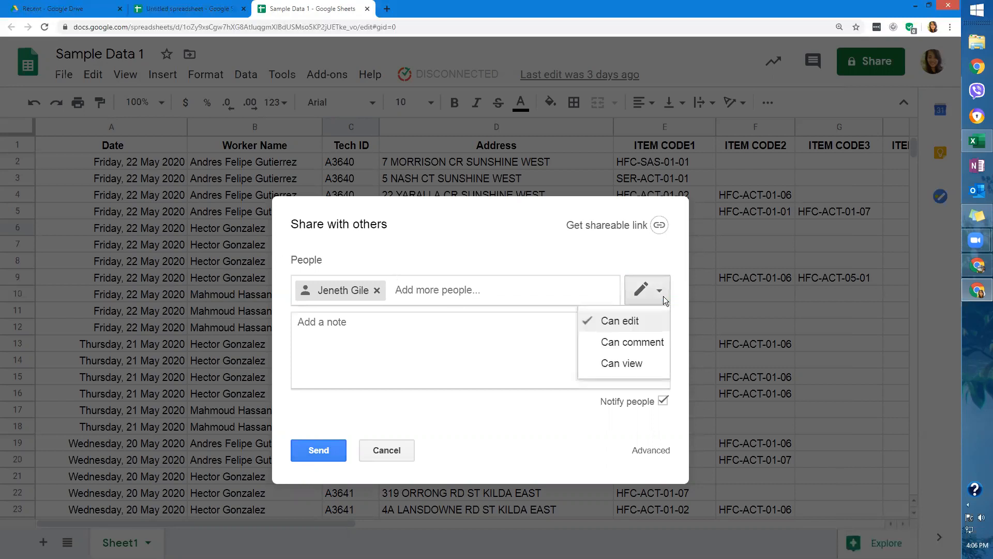
pyautogui.click(641, 344)
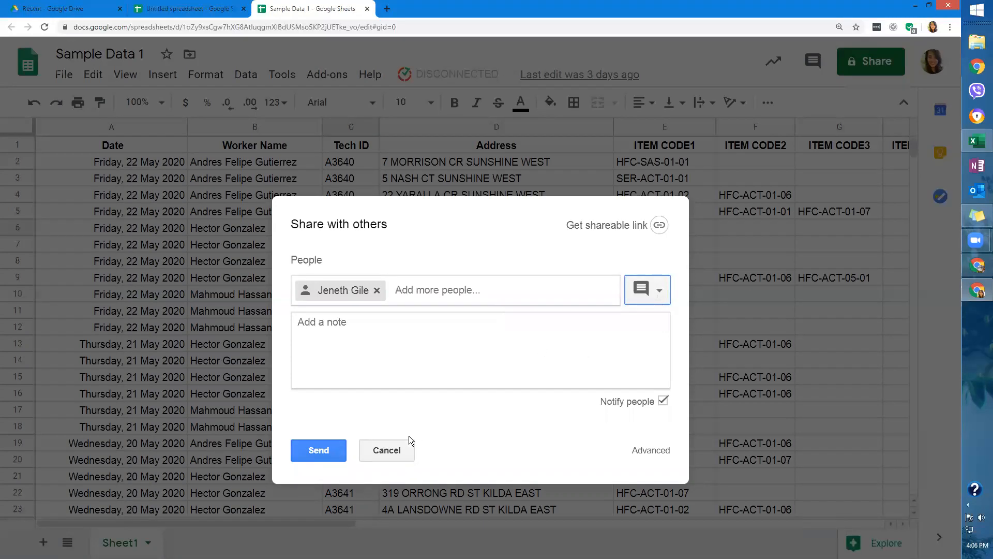
pyautogui.click(404, 448)
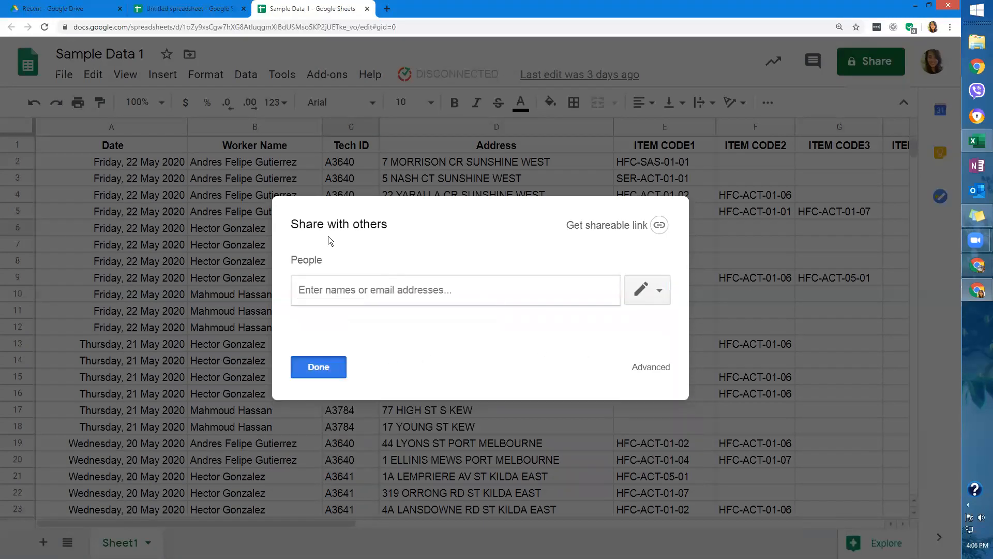
pyautogui.click(292, 171)
# Start an empty comment on cell B2 from its context menu and discard it.
pyautogui.rightClick(295, 163)
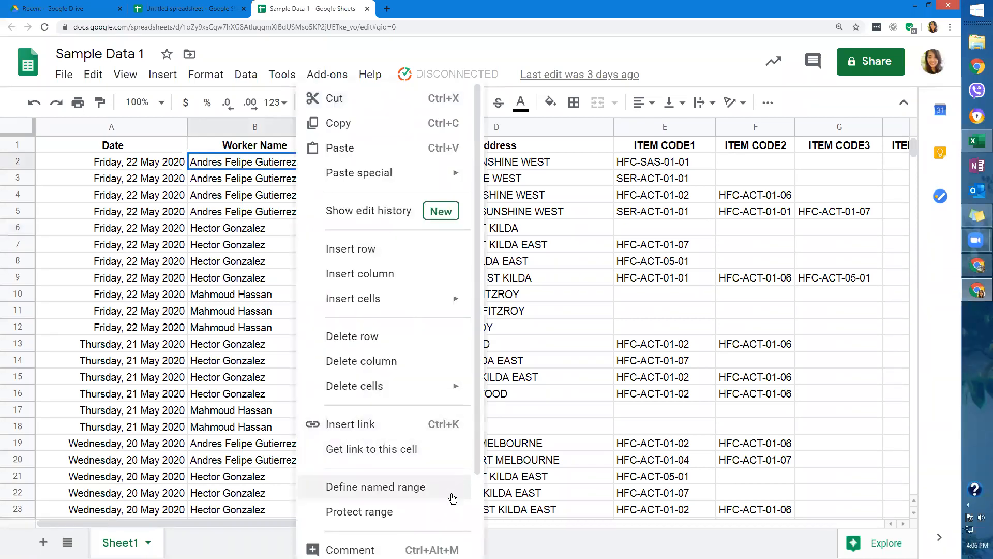
pyautogui.click(438, 546)
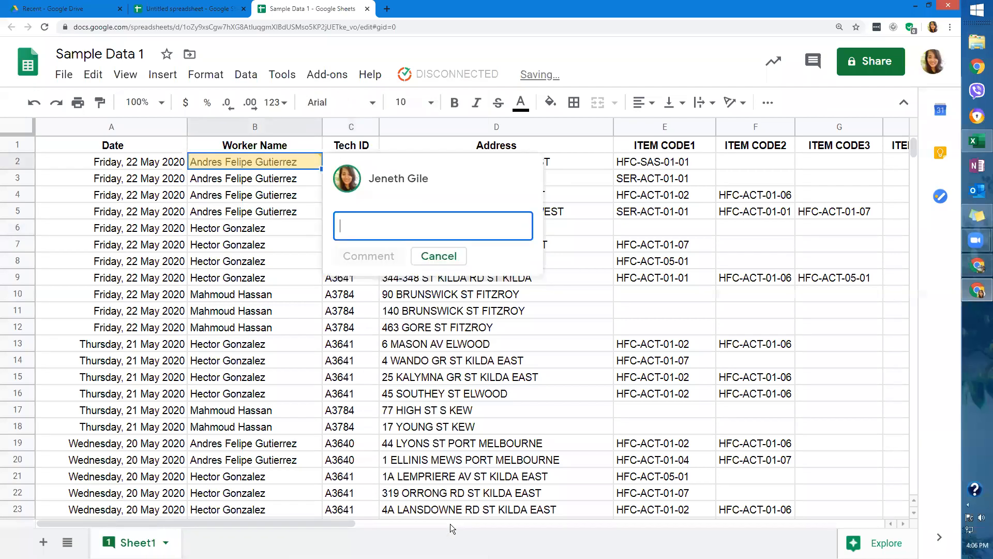
pyautogui.click(447, 261)
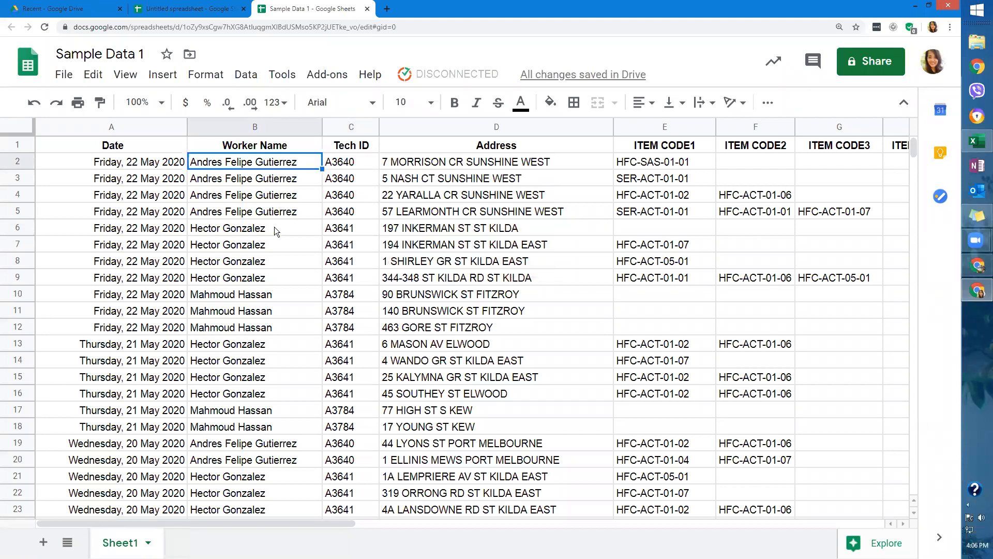
pyautogui.click(66, 76)
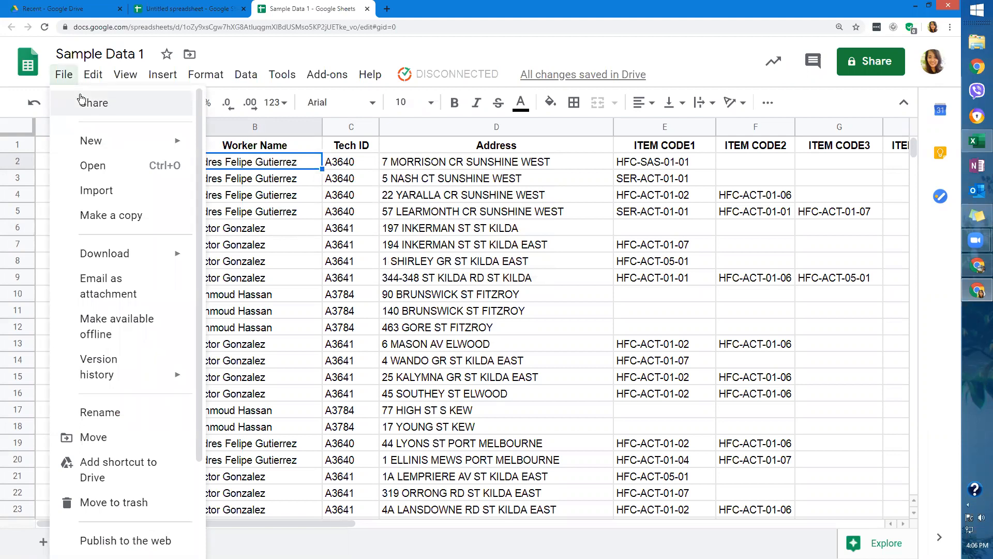
# Enable view-only link sharing for TechForce, copy the link and open a new tab.
pyautogui.click(82, 102)
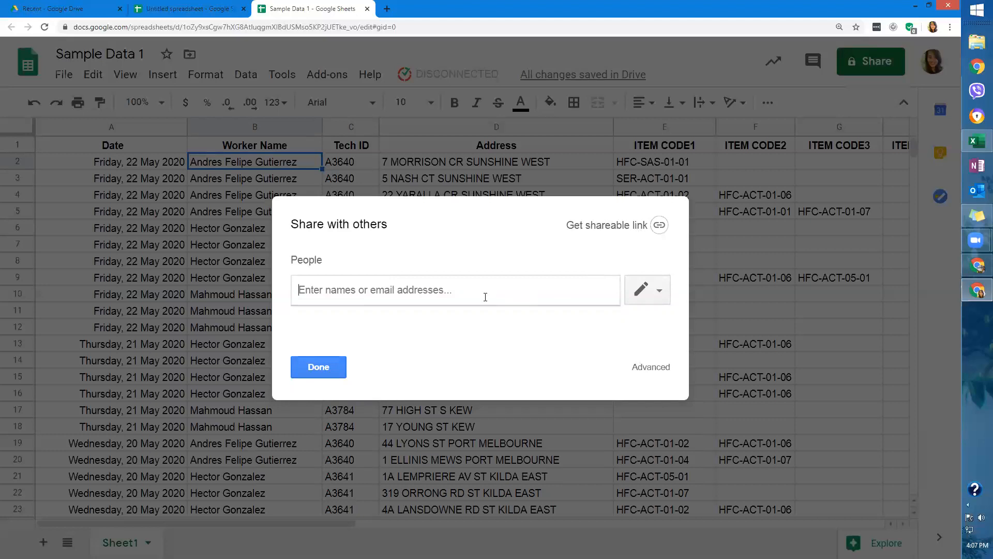
pyautogui.click(649, 289)
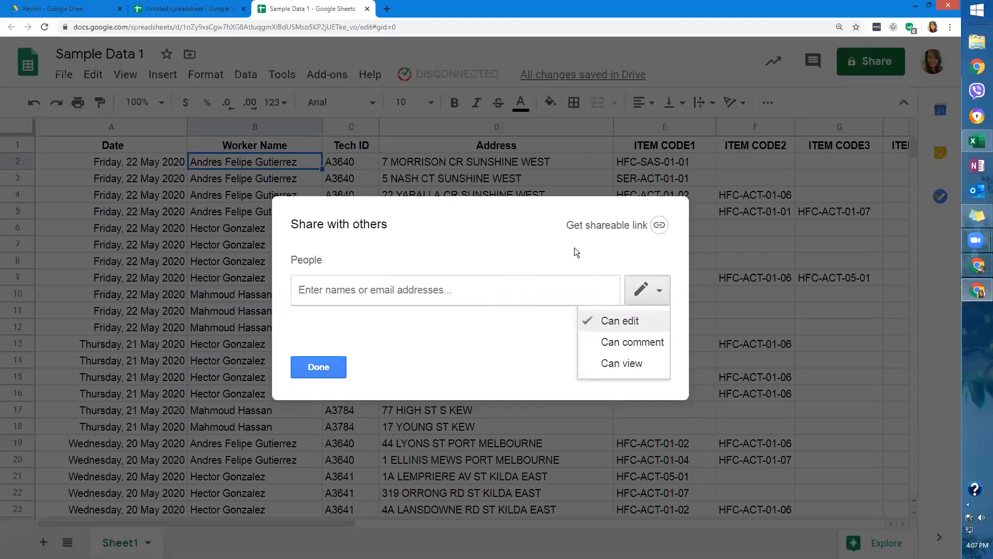
pyautogui.click(657, 226)
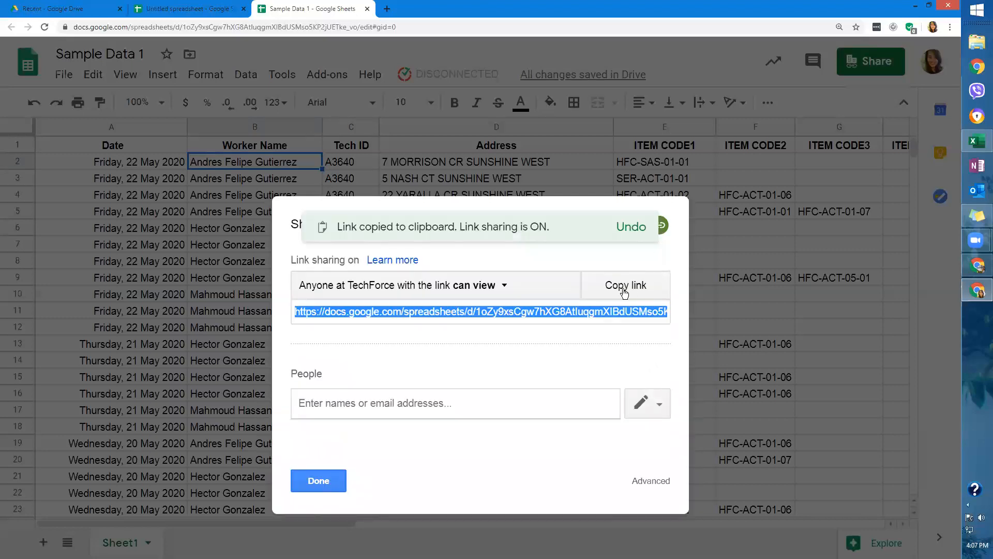
pyautogui.click(500, 286)
pyautogui.click(500, 286)
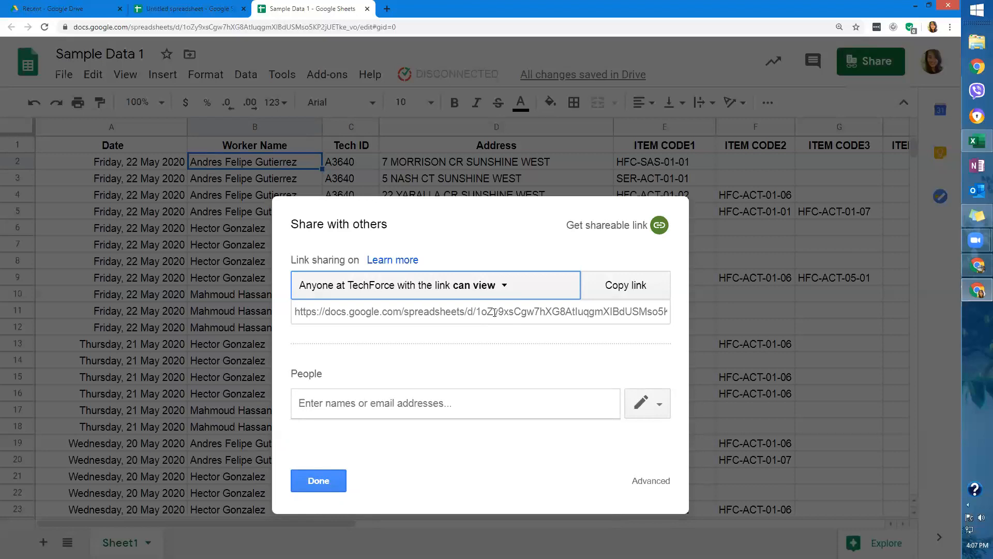
pyautogui.click(644, 291)
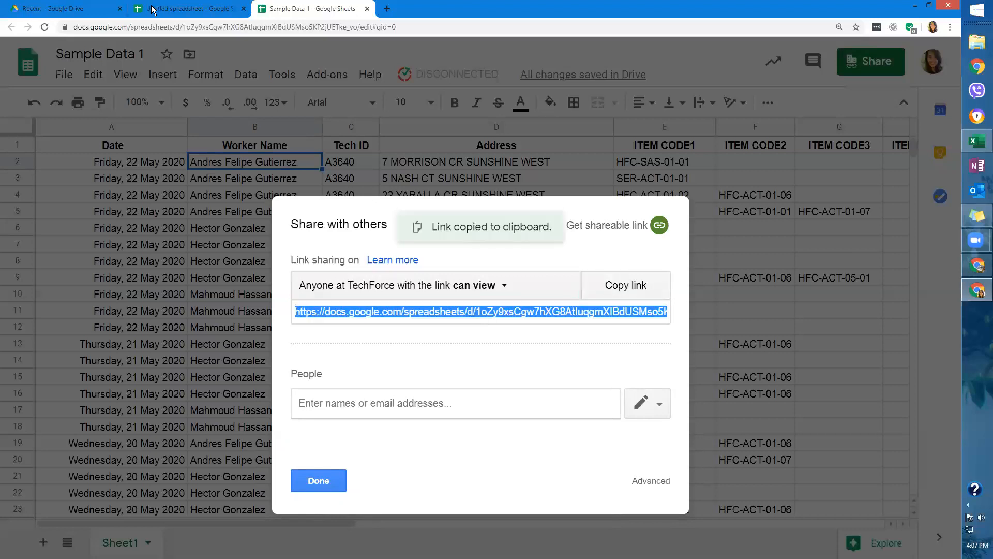
pyautogui.click(387, 8)
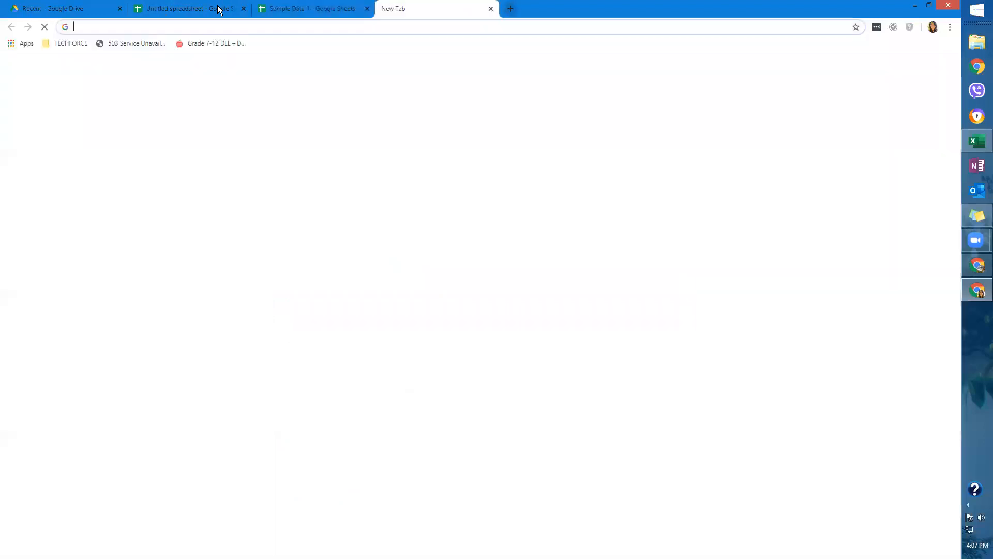
# Switch to the Gmail window and start a new message beside the sharing settings.
pyautogui.click(301, 15)
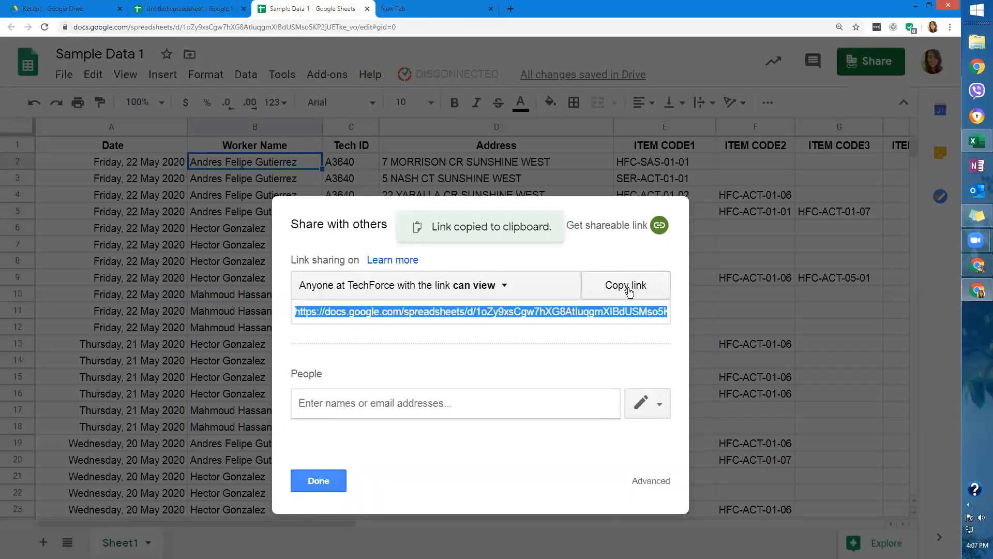
pyautogui.click(977, 267)
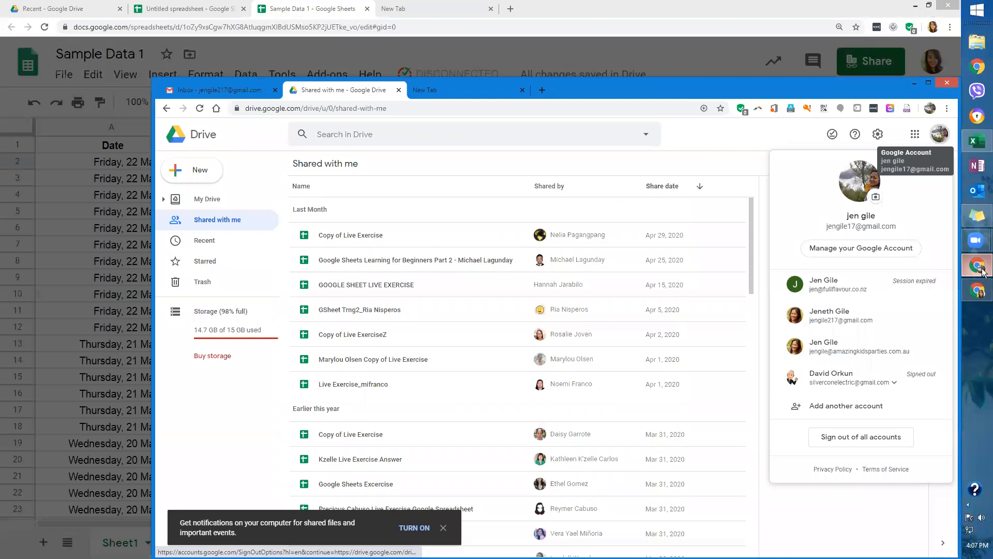
pyautogui.click(227, 90)
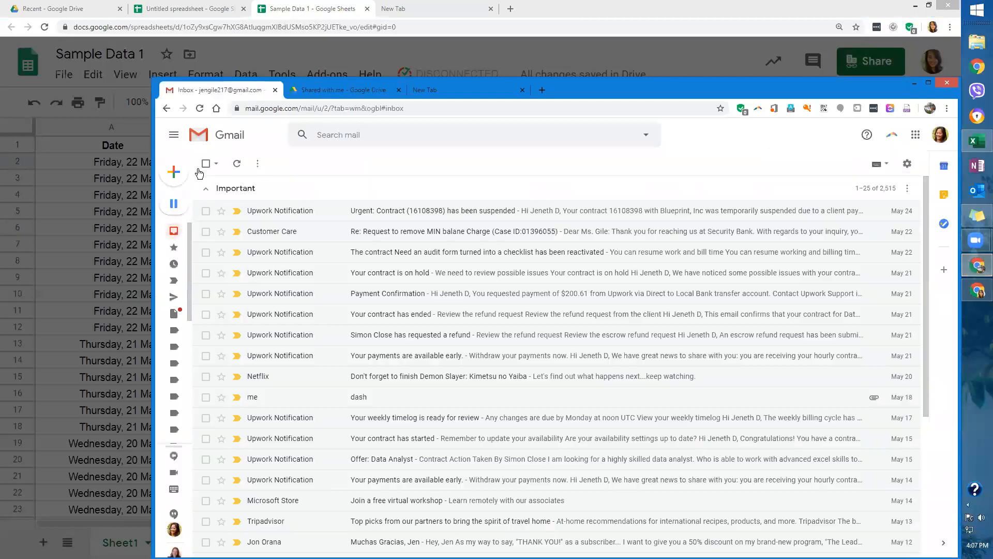
pyautogui.click(175, 174)
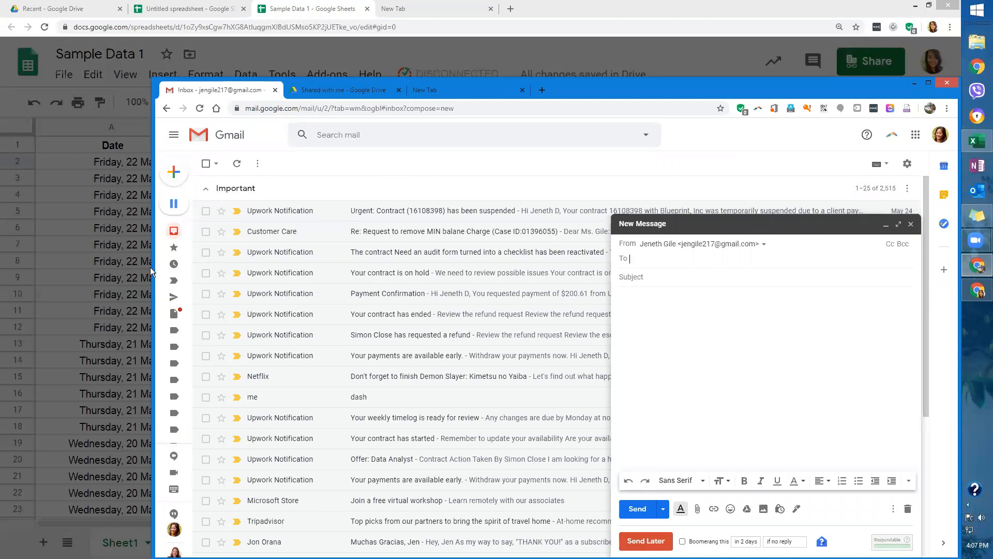
pyautogui.moveTo(153, 266); pyautogui.dragTo(535, 266)
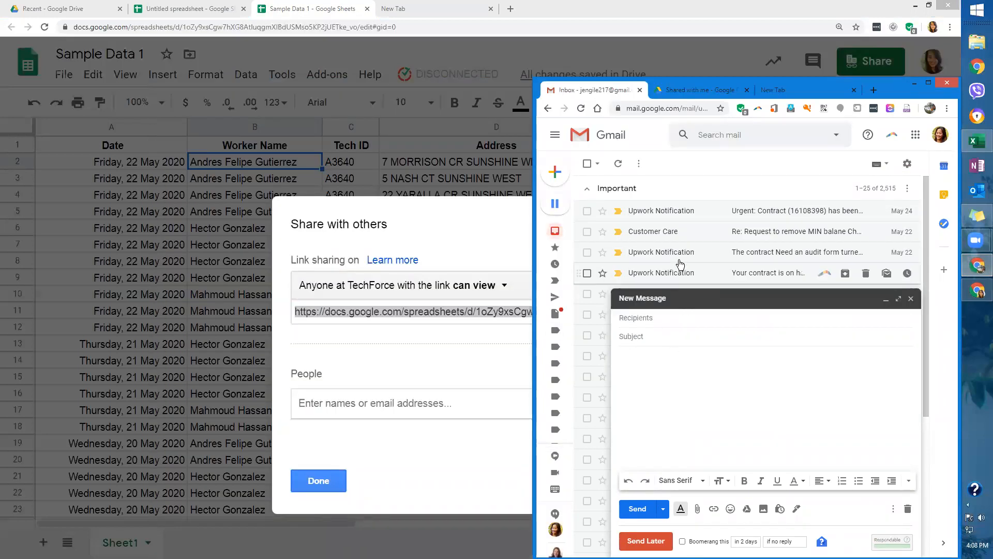
pyautogui.click(594, 196)
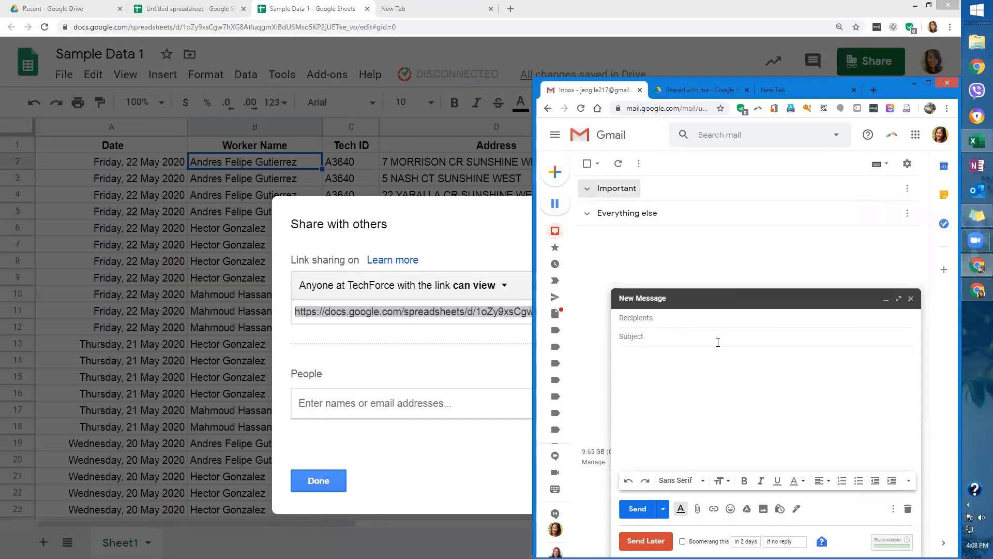
# Address the message to the team's e-mail address, replacing the contact picked first.
pyautogui.click(672, 321)
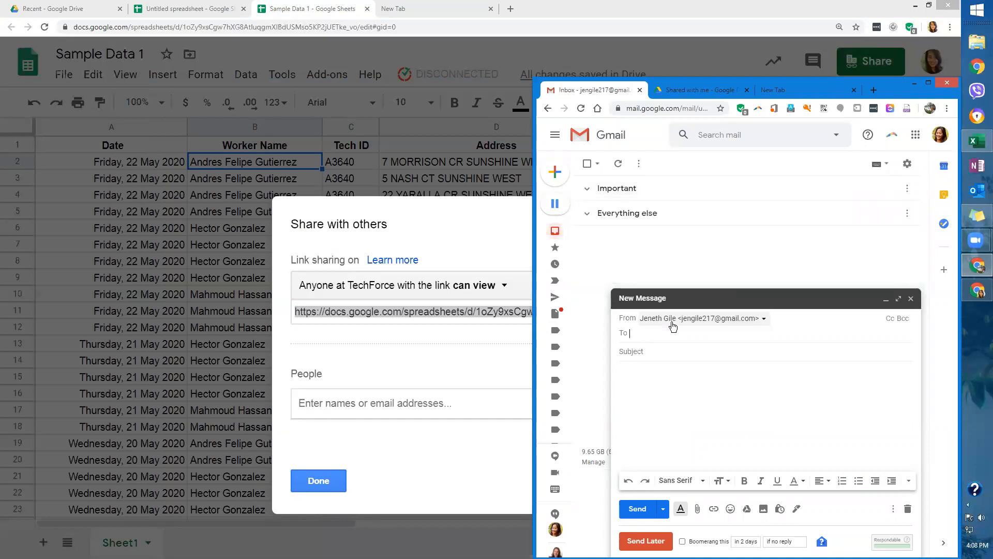
pyautogui.write('jeng')
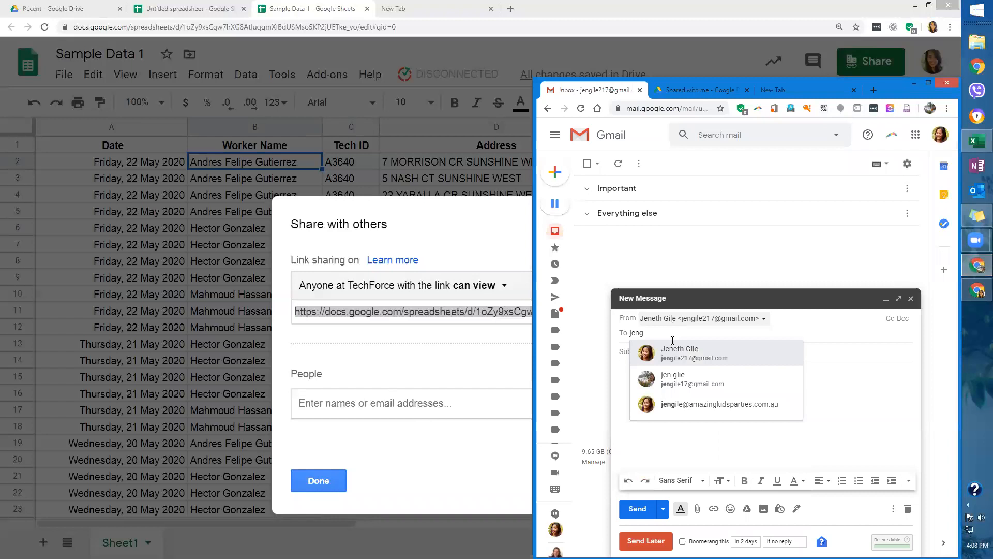
pyautogui.click(671, 384)
pyautogui.click(679, 353)
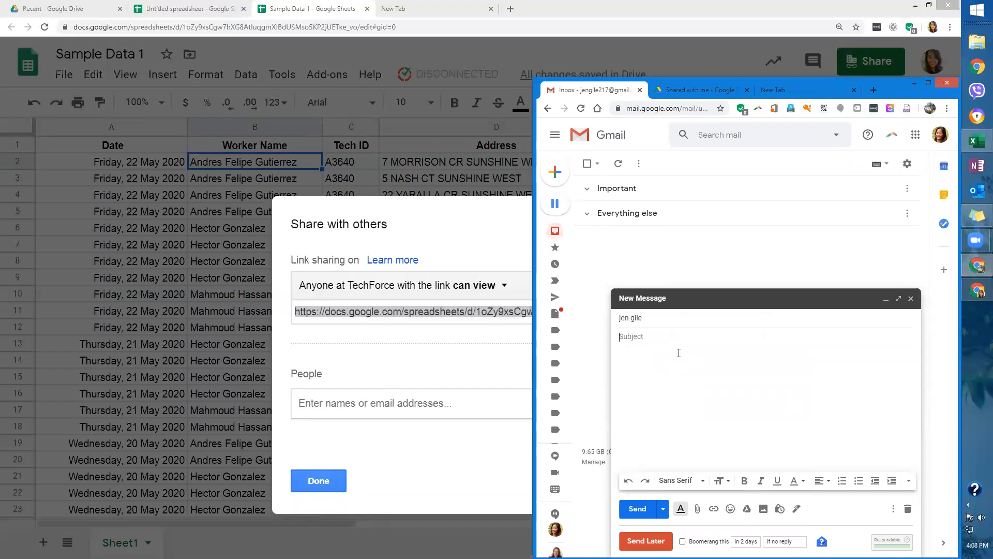
pyautogui.click(670, 318)
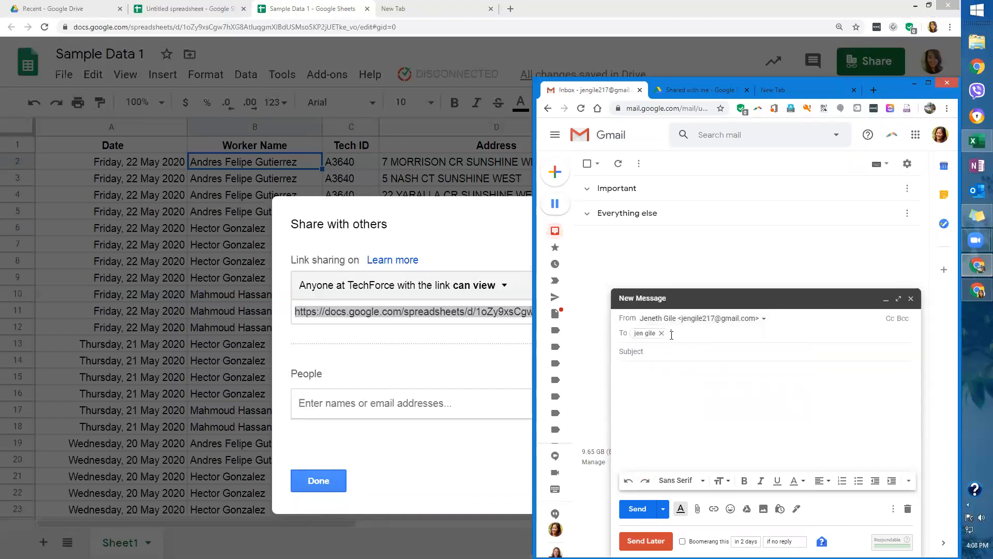
pyautogui.press('BackSpace')
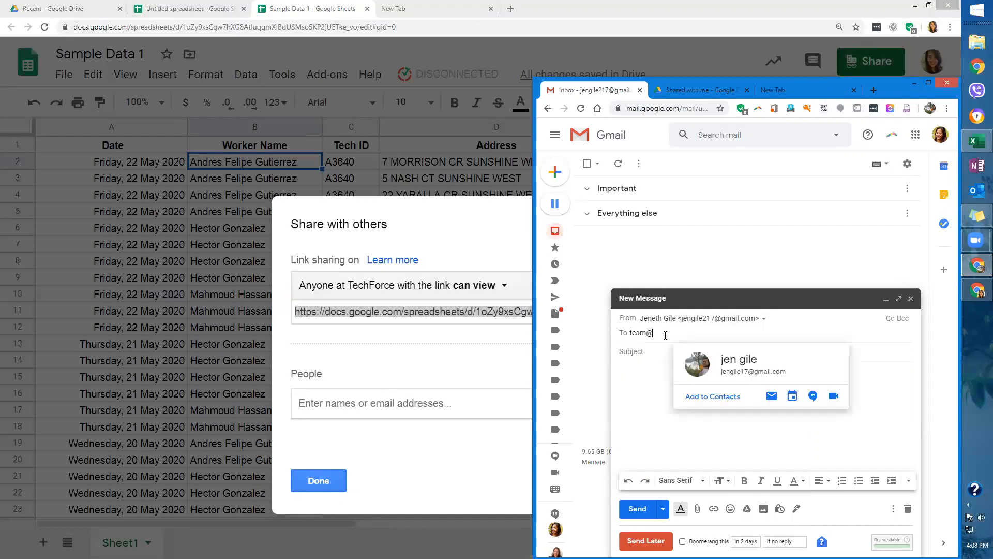
pyautogui.click(656, 367)
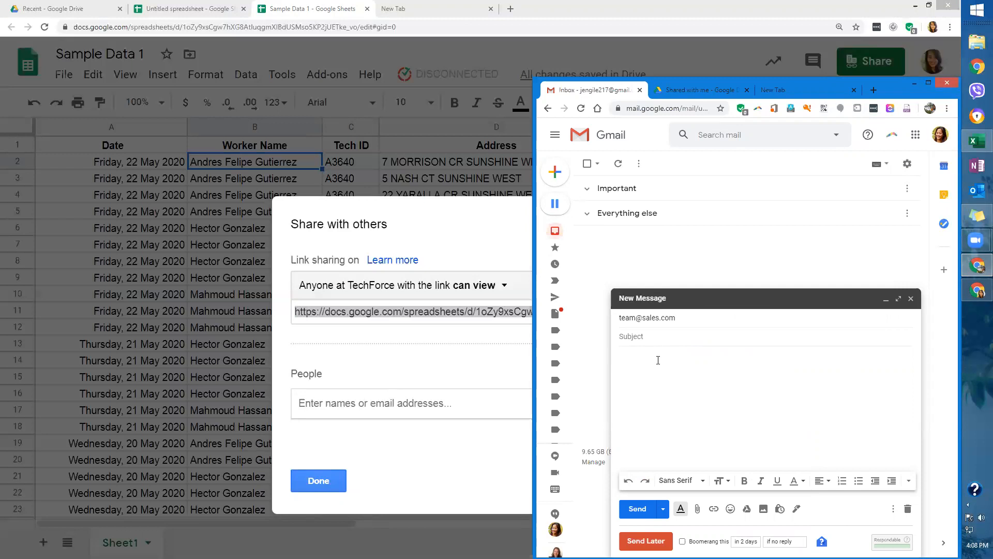
# Paste the sheet link into the body and type the greeting 'Hi Team please see link below:'.
pyautogui.hotkey('ctrl', 'v')
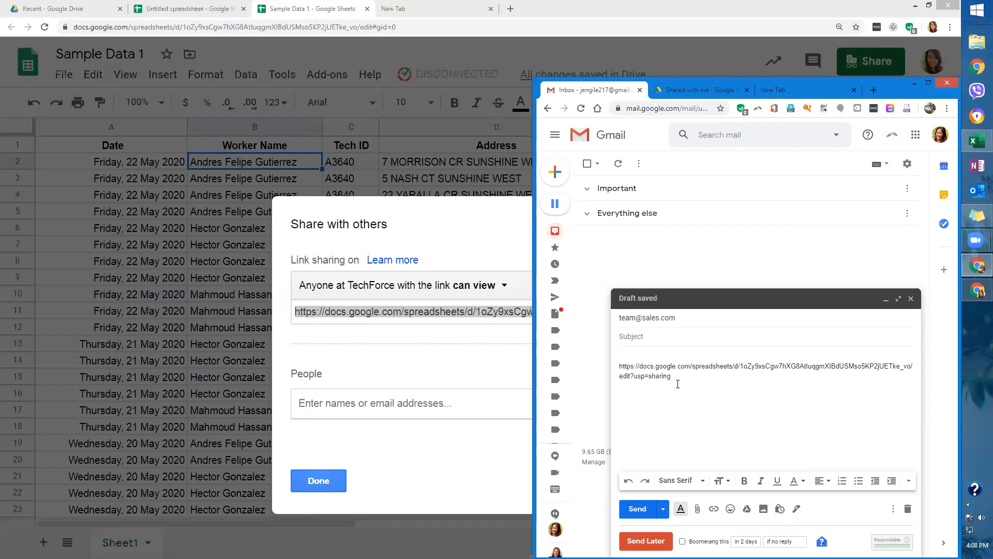
pyautogui.write('Hi TEam plea')
pyautogui.press('BackSpace')
pyautogui.press('BackSpace')
pyautogui.press('BackSpace')
pyautogui.press('BackSpace')
pyautogui.press('BackSpace')
pyautogui.press('BackSpace')
pyautogui.press('BackSpace')
pyautogui.press('BackSpace')
pyautogui.write('eam please see link ')
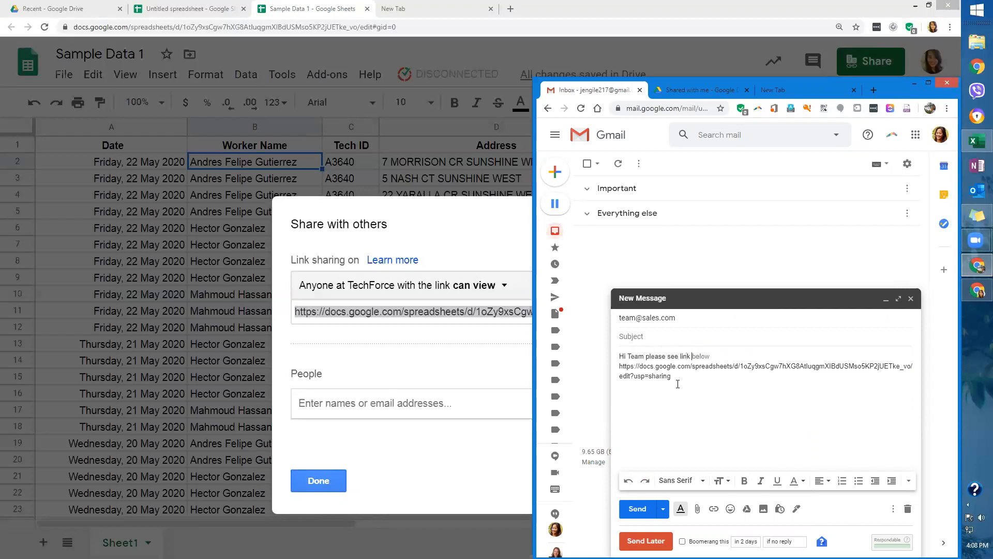
pyautogui.write('below:')
pyautogui.press('Return')
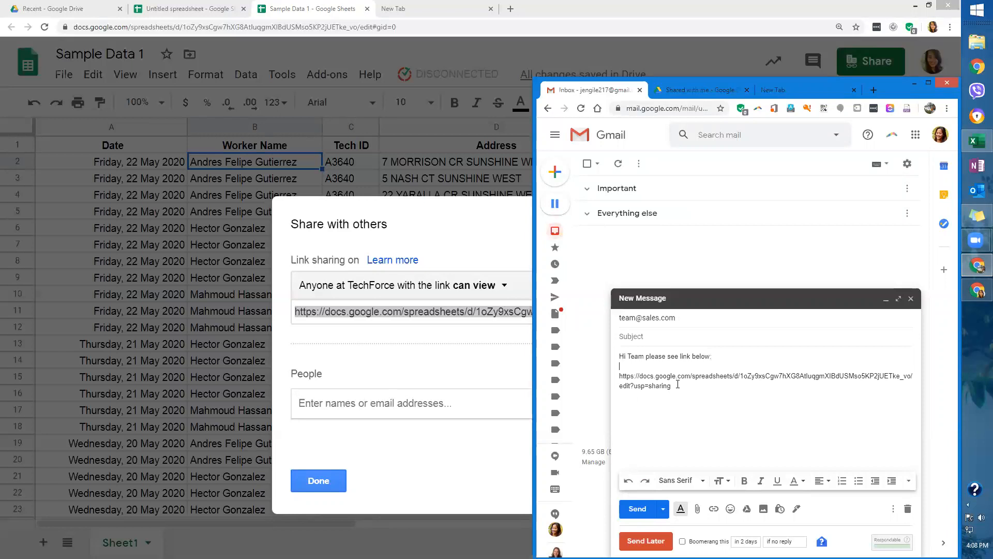
# Make the pasted URL a link and add a 'Thank you' sign-off with the sender's name.
pyautogui.keyDown('shift'); pyautogui.click(678, 385); pyautogui.keyUp('shift')
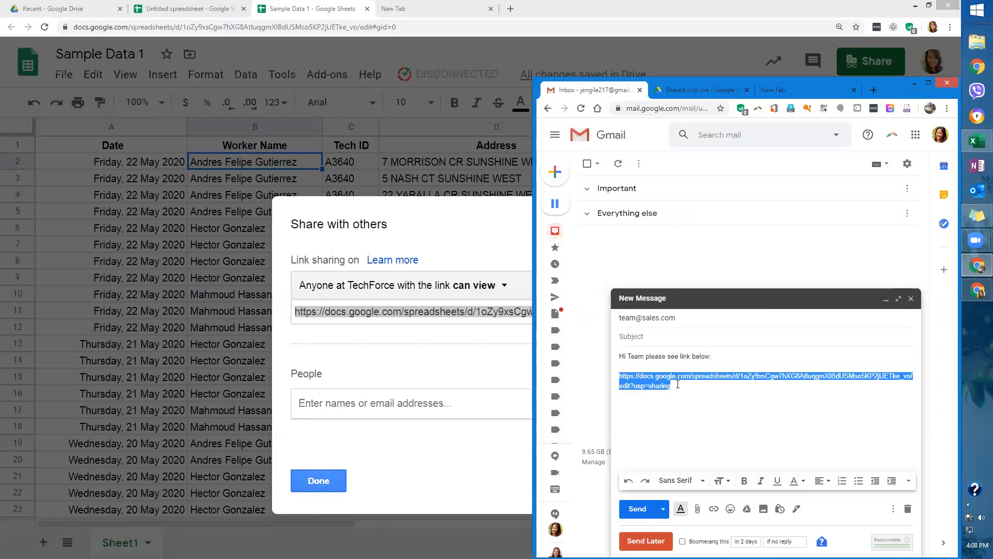
pyautogui.click(713, 509)
pyautogui.click(693, 407)
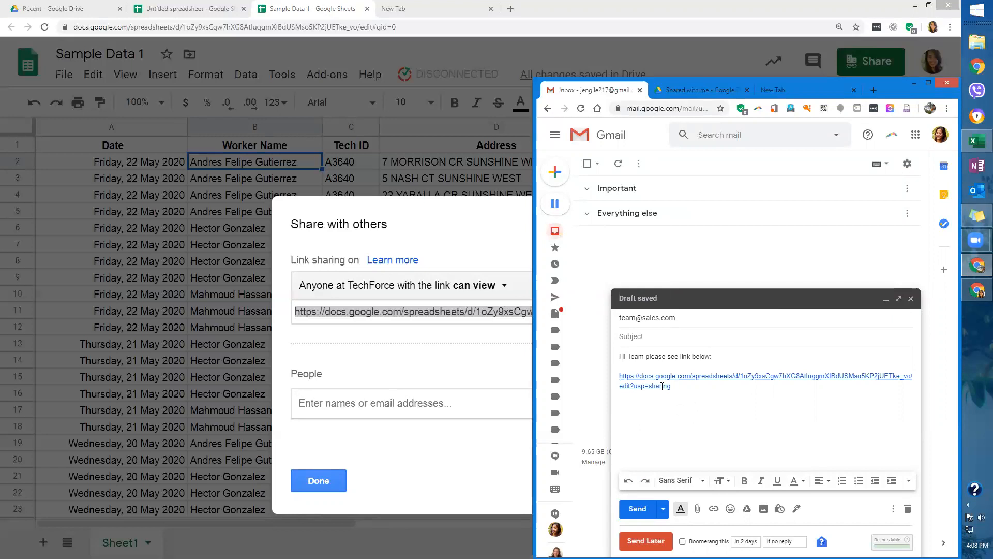
pyautogui.write('Thank you, ')
pyautogui.write('Jen')
# Replace the raw URL line with the text 'Sample Data 1' and select it.
pyautogui.click(678, 385)
pyautogui.tripleClick(678, 386)
pyautogui.hotkey('ctrl', 'c')
pyautogui.press('BackSpace')
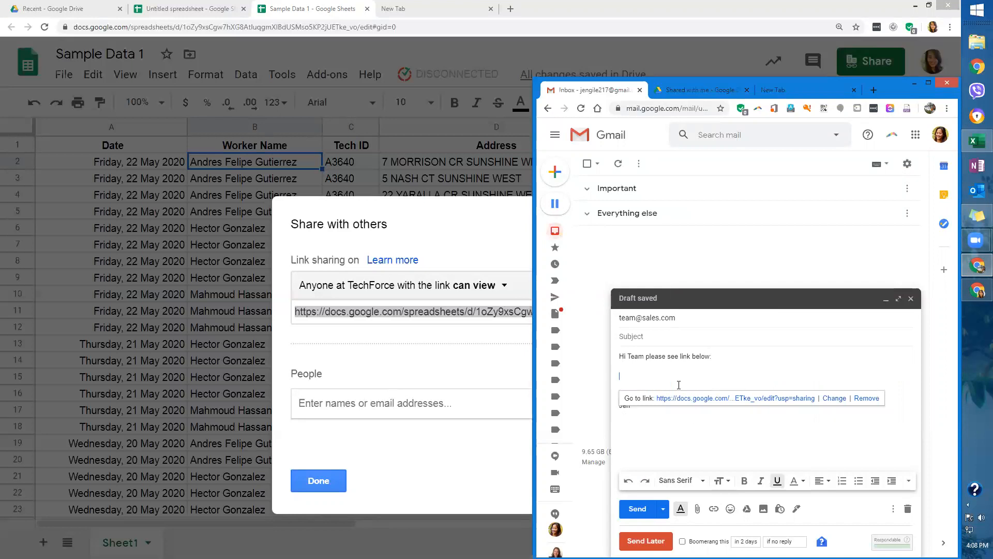
pyautogui.write('Samp')
pyautogui.press('BackSpace')
pyautogui.press('BackSpace')
pyautogui.press('BackSpace')
pyautogui.press('BackSpace')
pyautogui.hotkey('ctrl', 'u')
pyautogui.write('Sampl')
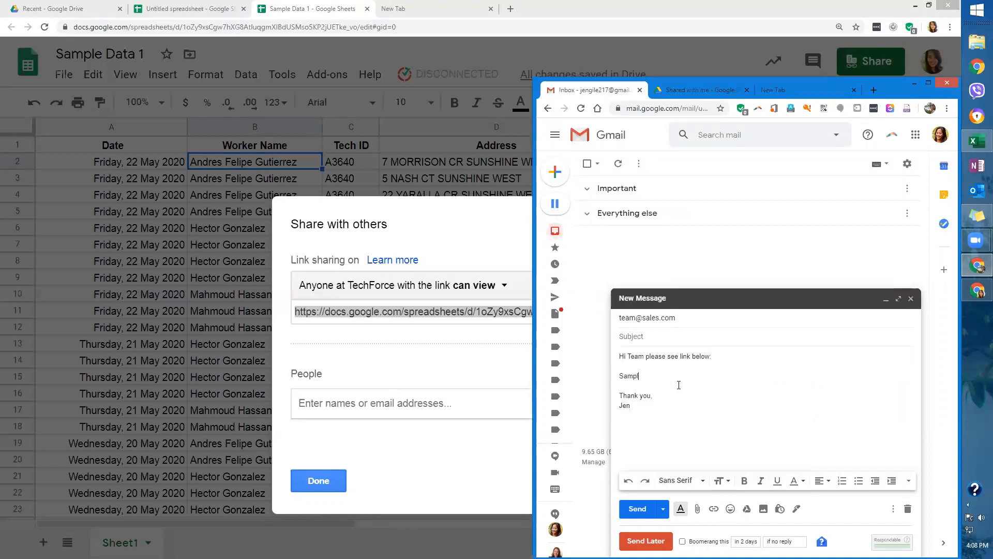
pyautogui.write('e Data 1')
pyautogui.hotkey('shift', 'Home')
# Hyperlink 'Sample Data 1' to the pasted sheet URL and check the link.
pyautogui.click(714, 509)
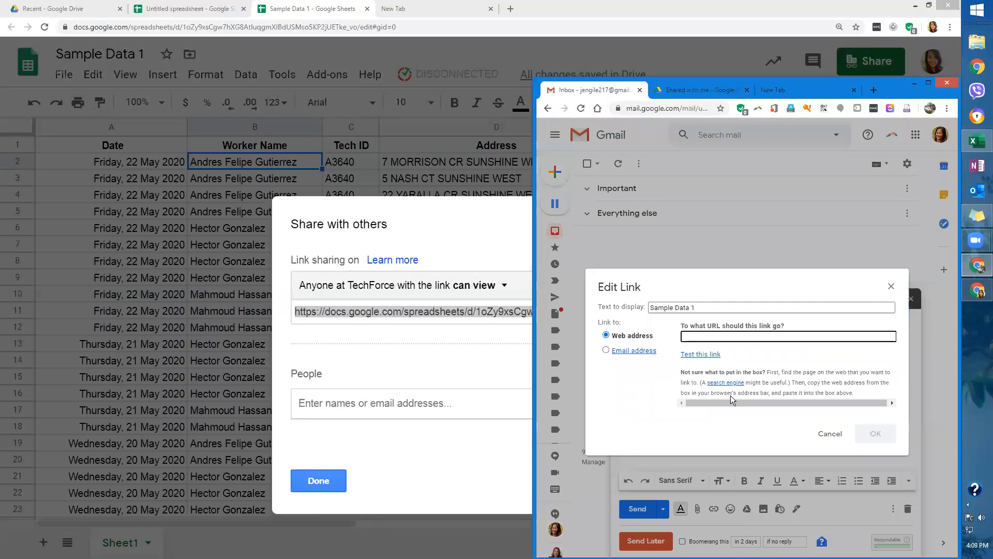
pyautogui.hotkey('ctrl', 'v')
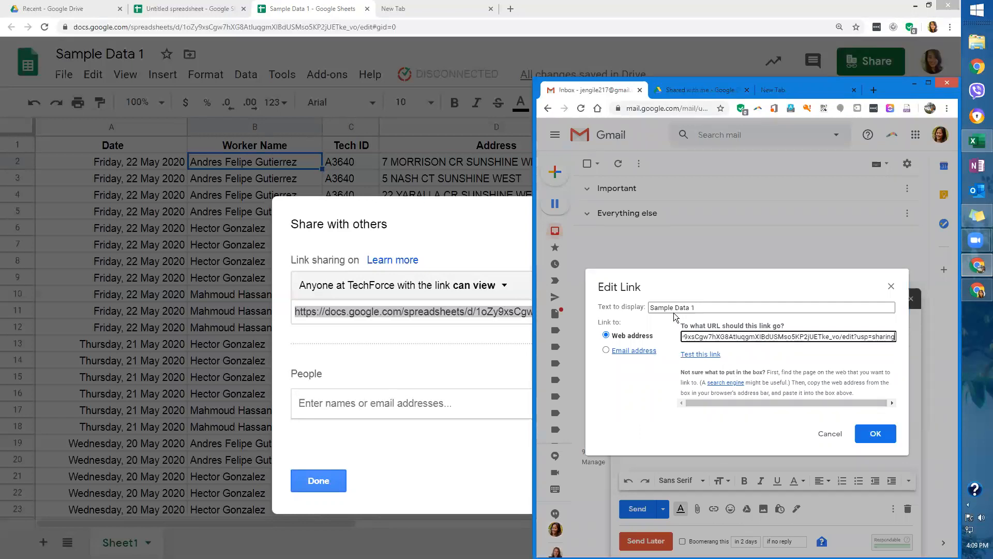
pyautogui.click(875, 434)
pyautogui.click(708, 413)
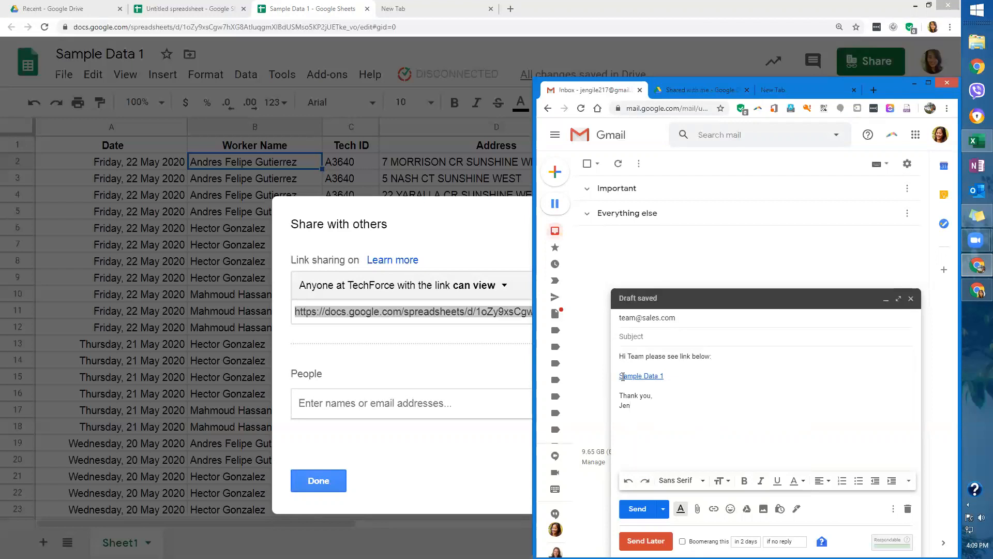
pyautogui.click(623, 376)
pyautogui.click(680, 374)
pyautogui.click(628, 377)
# Close the Share with others dialog, leaving TechForce link access at can view.
pyautogui.click(473, 229)
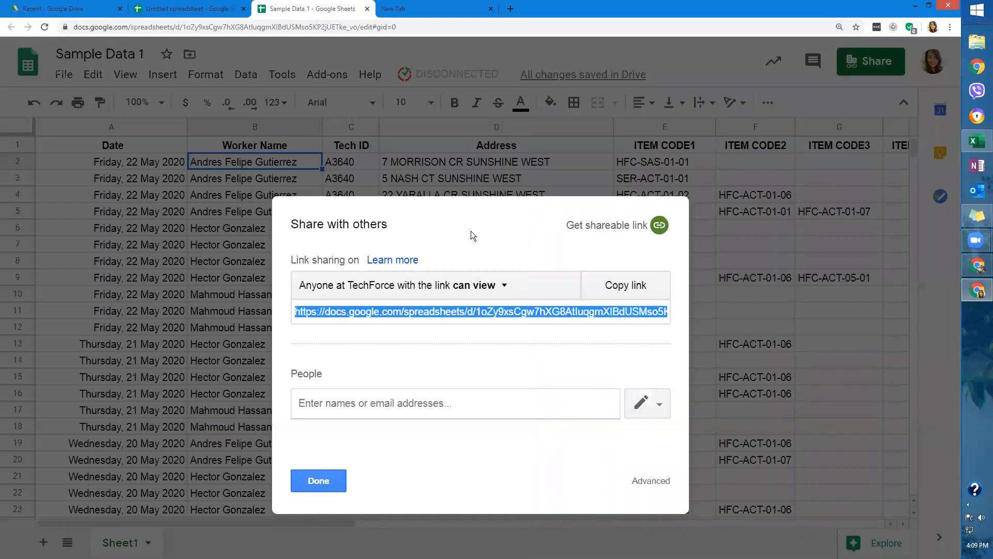
pyautogui.click(497, 288)
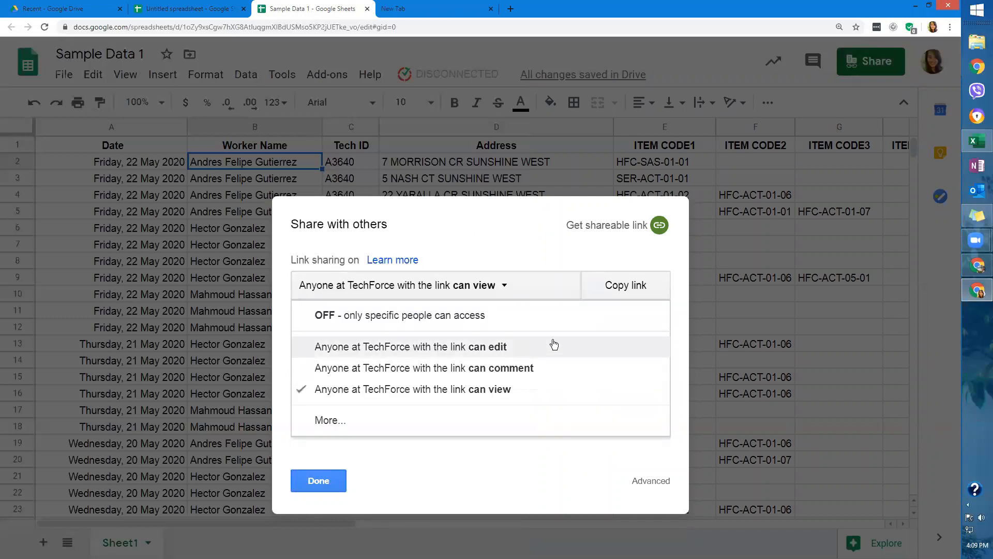
pyautogui.click(557, 254)
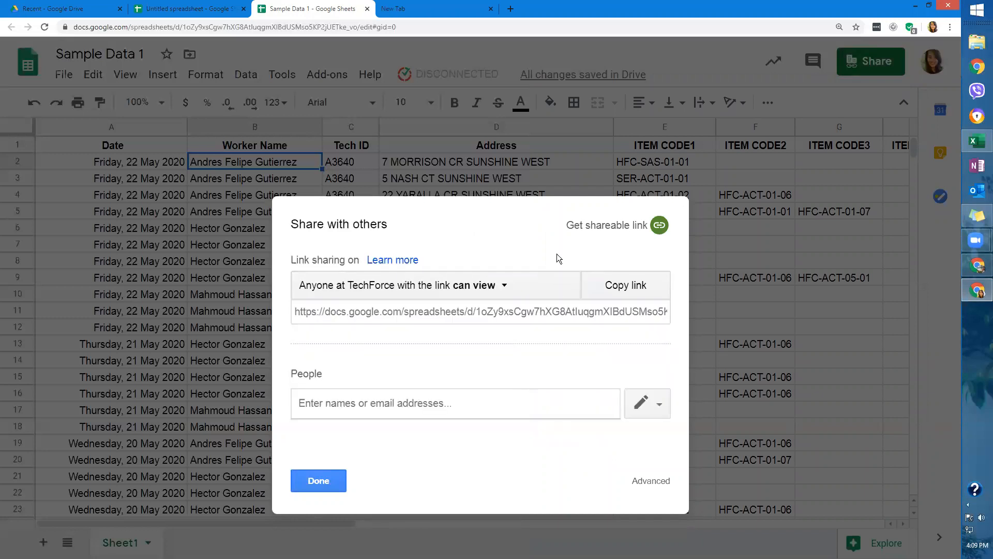
pyautogui.click(505, 287)
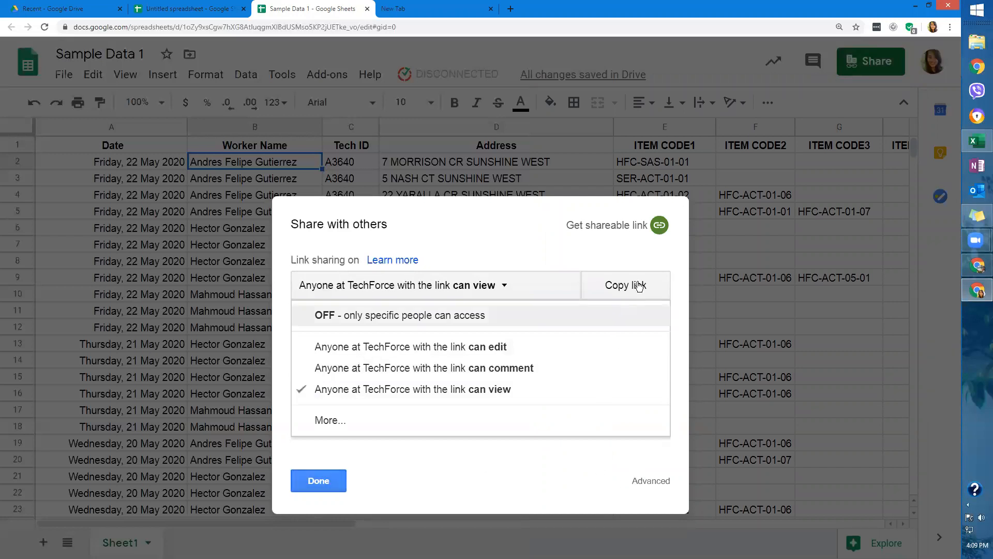
pyautogui.click(416, 436)
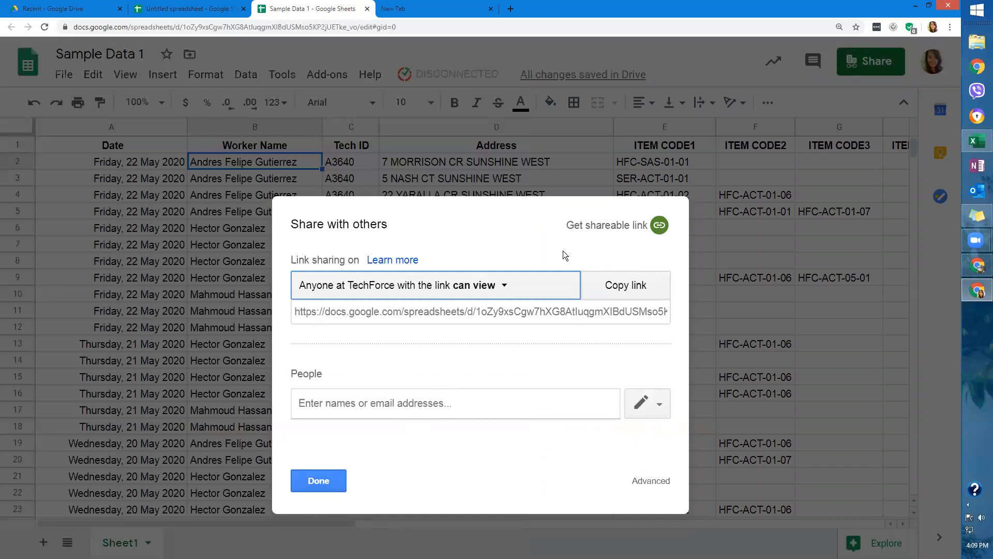
pyautogui.click(337, 482)
pyautogui.click(337, 480)
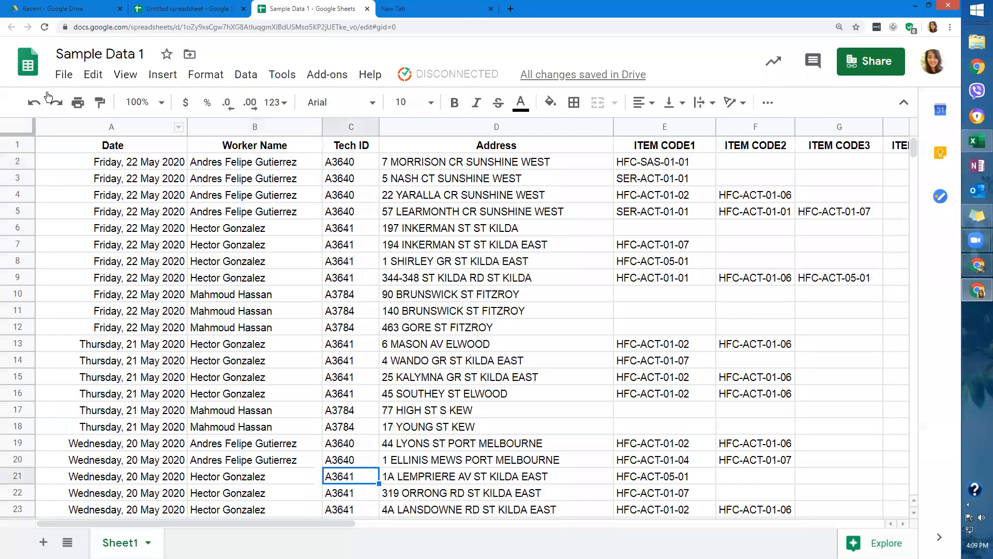
pyautogui.click(64, 74)
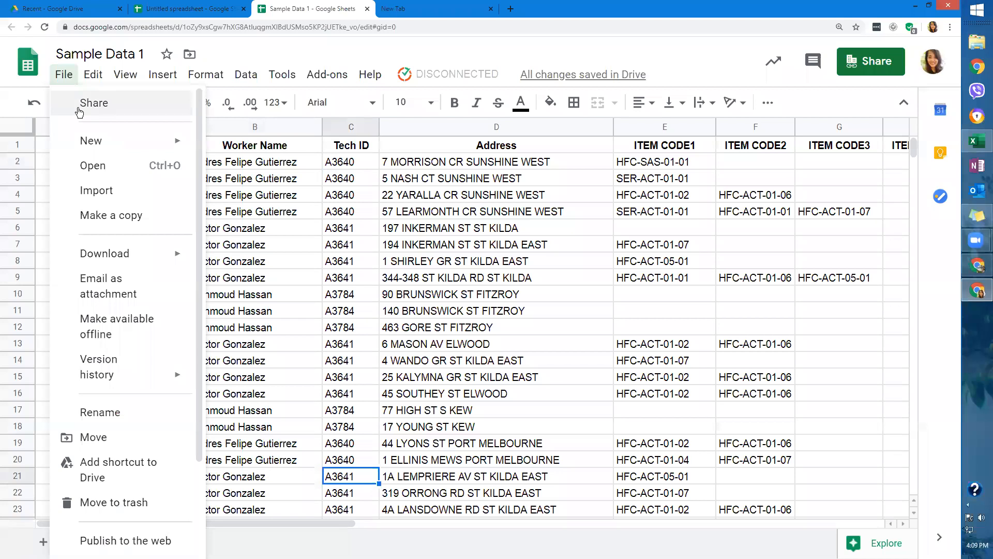
# Show Sample Data 1's link sharing options via File > Share, Advanced, and Change....
pyautogui.click(78, 108)
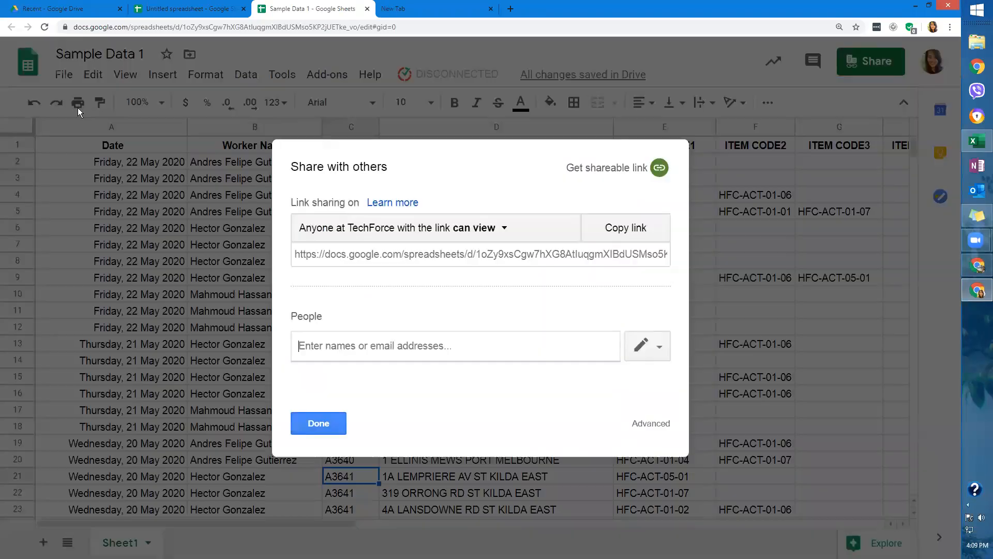
pyautogui.click(639, 422)
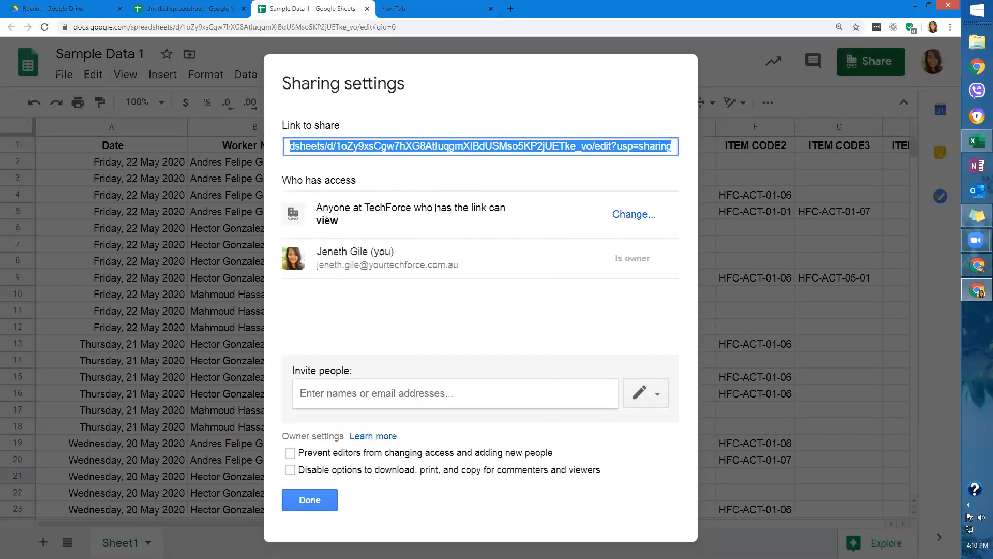
pyautogui.click(626, 214)
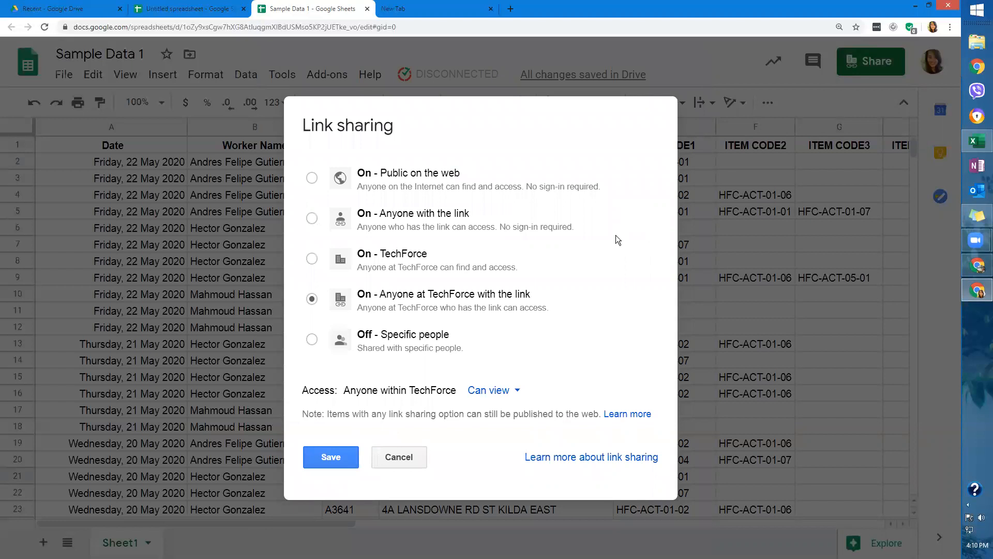
# Review TechForce-with-link can view access without changes, then close the sharing settings.
pyautogui.click(399, 457)
pyautogui.click(634, 216)
pyautogui.click(513, 402)
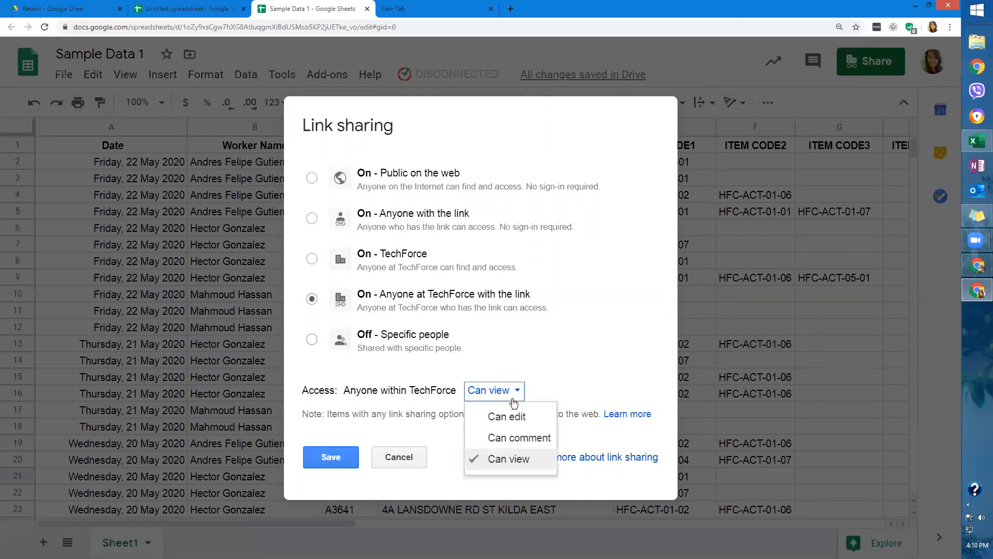
pyautogui.click(577, 383)
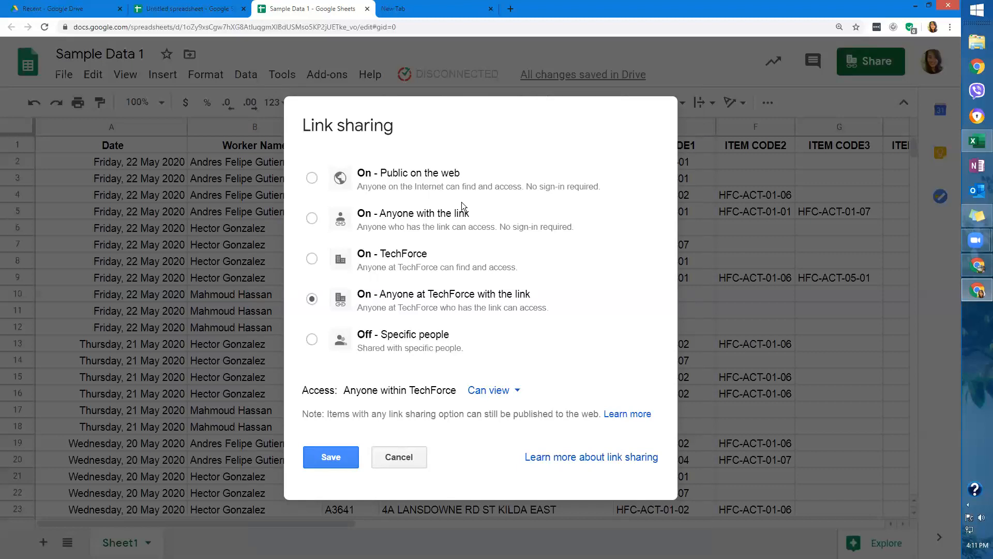
pyautogui.click(397, 455)
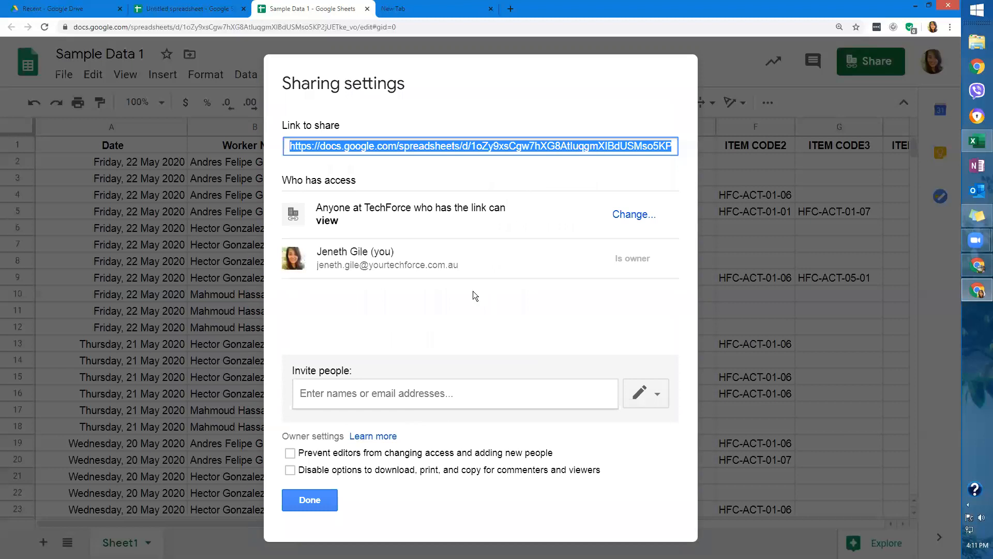
pyautogui.click(302, 505)
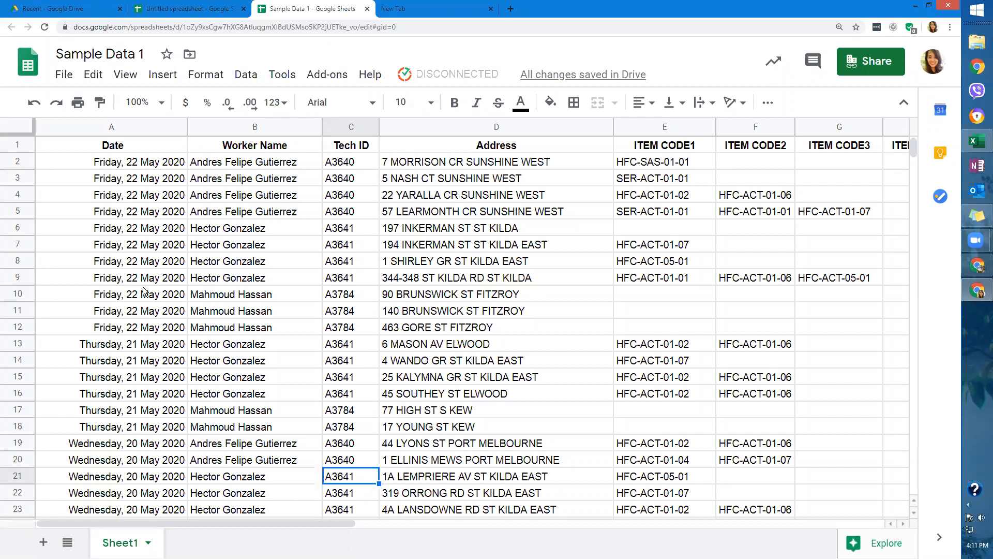
# Browse the Open a file dialog's Upload, My Drive, Shared with me, Starred and Recent tabs, then close it.
pyautogui.click(63, 75)
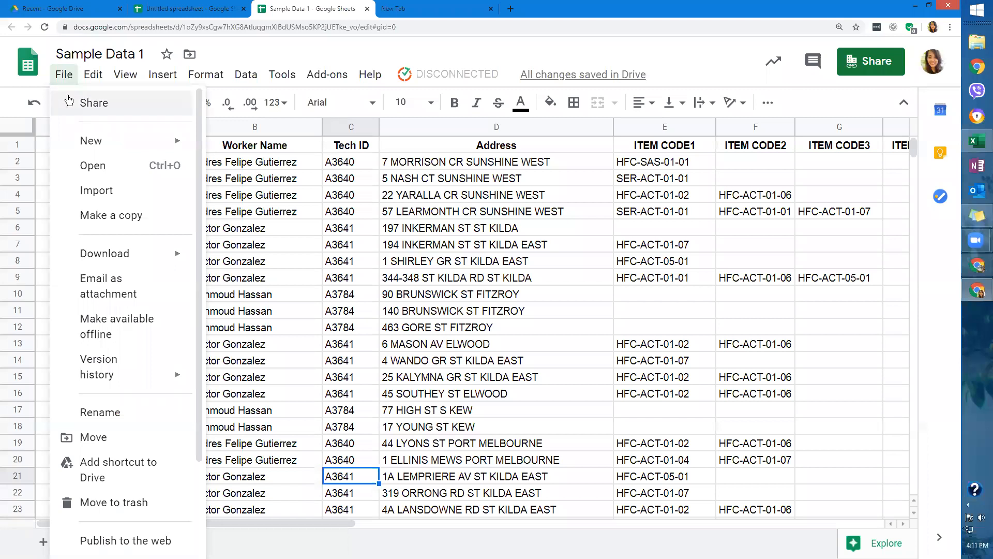
pyautogui.moveTo(105, 140)
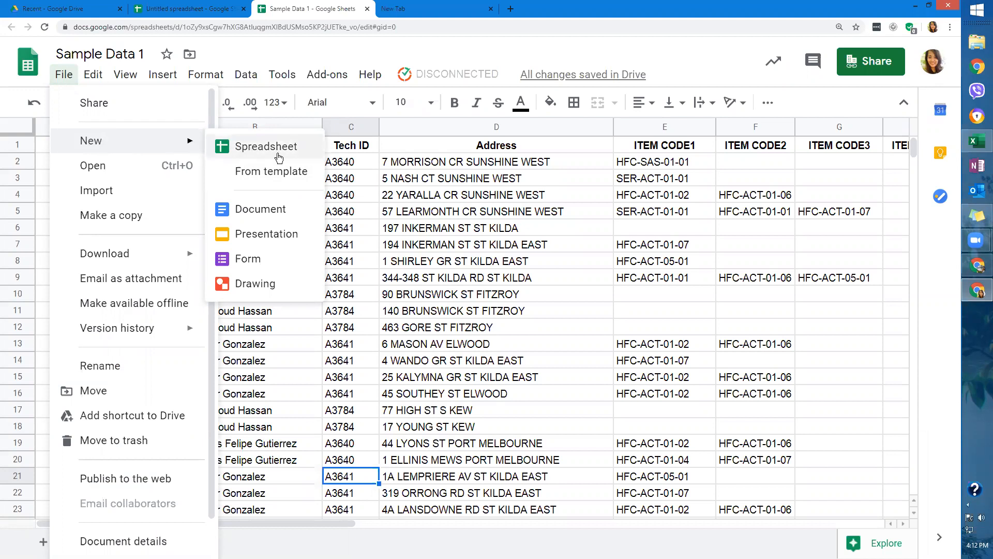
pyautogui.click(158, 168)
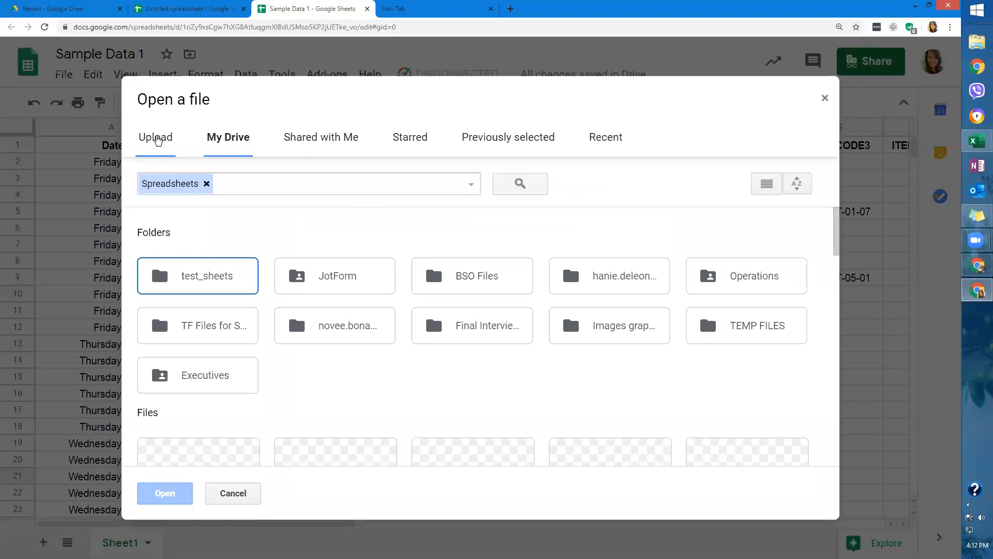
pyautogui.click(157, 139)
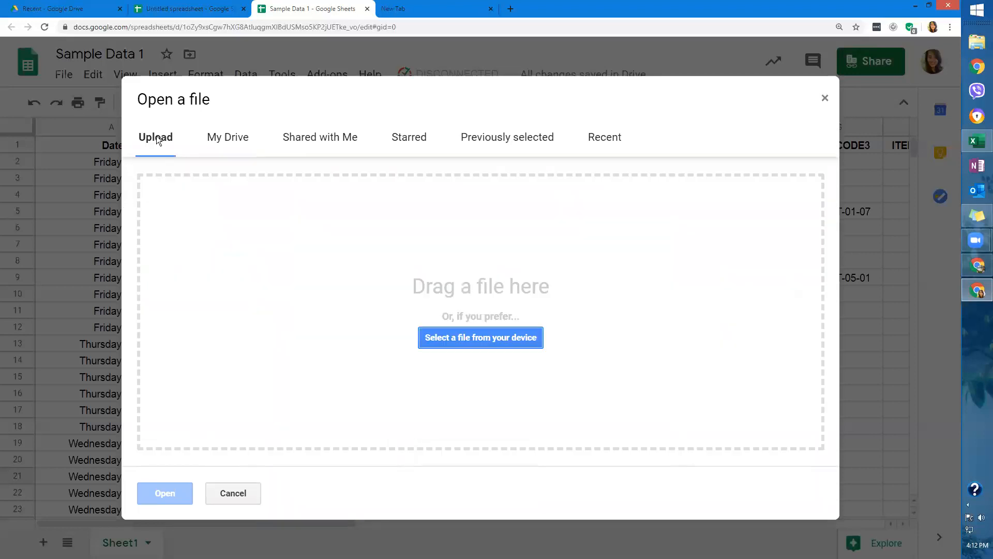
pyautogui.click(602, 133)
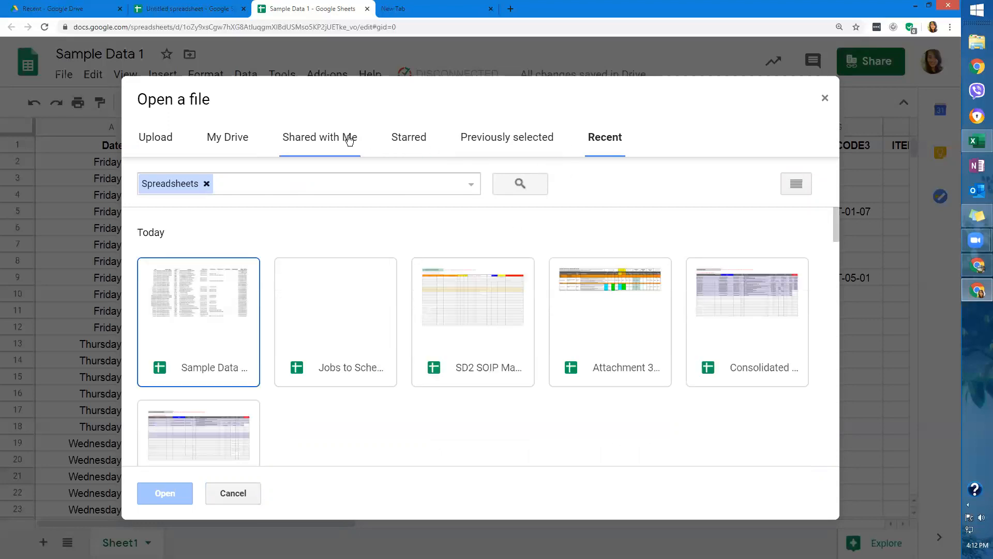
pyautogui.click(224, 137)
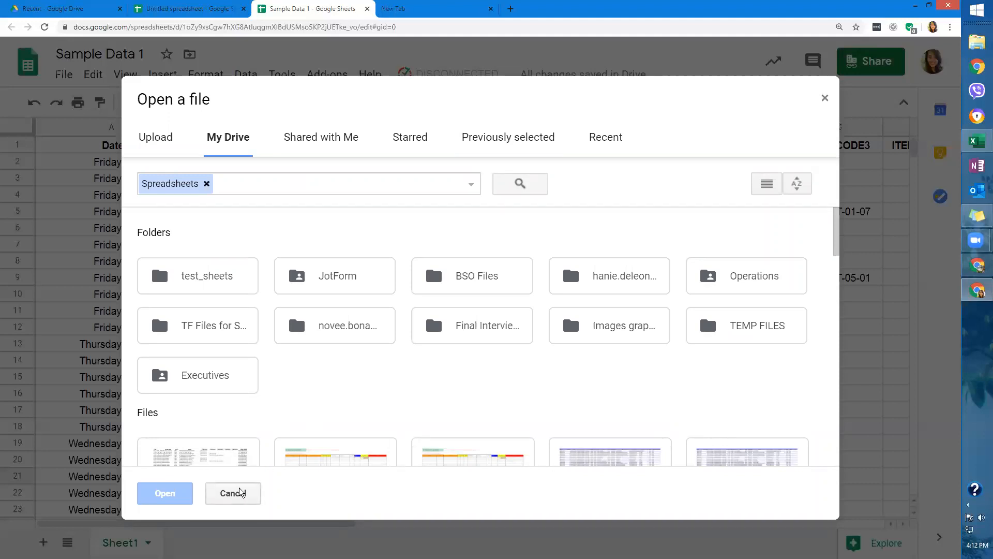
pyautogui.click(334, 137)
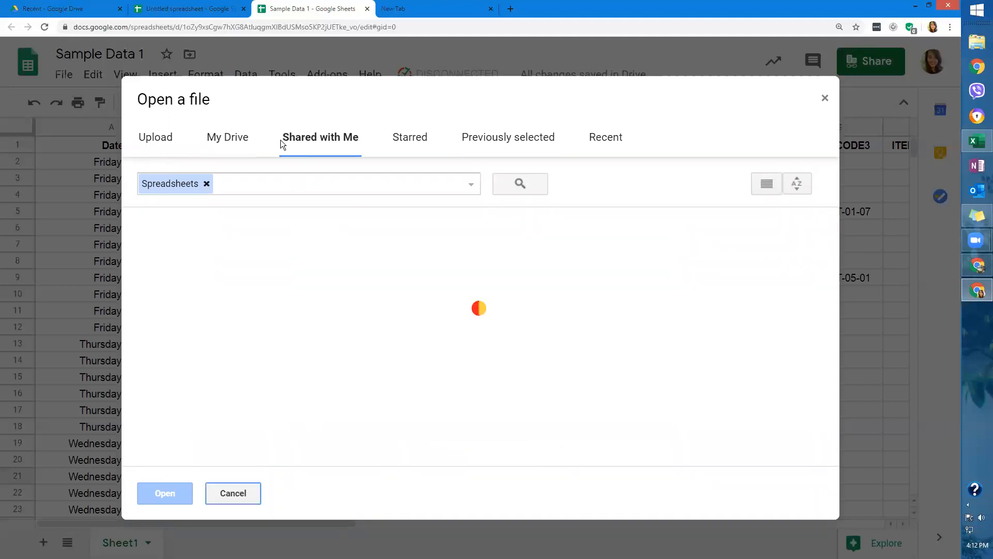
pyautogui.click(414, 137)
pyautogui.click(484, 137)
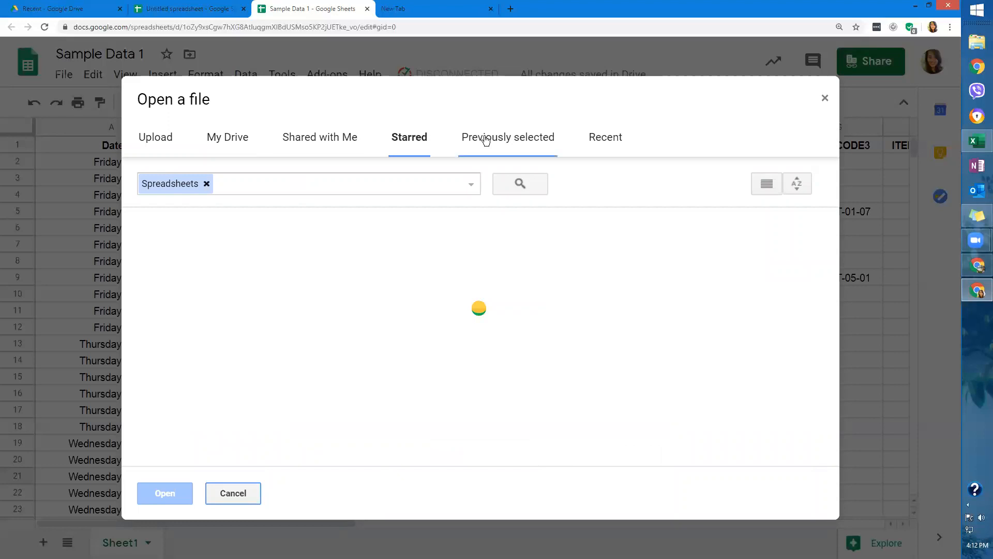
pyautogui.click(620, 137)
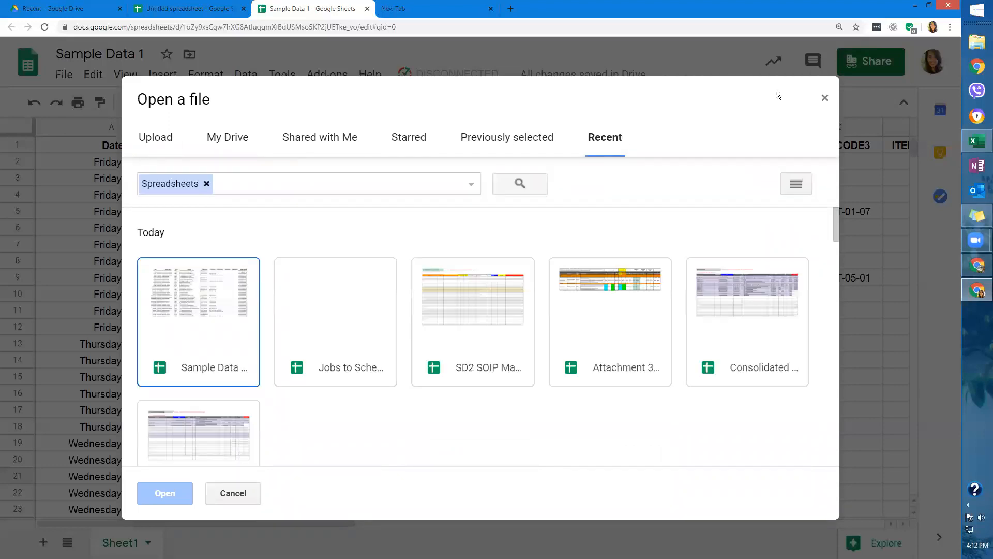
pyautogui.click(825, 98)
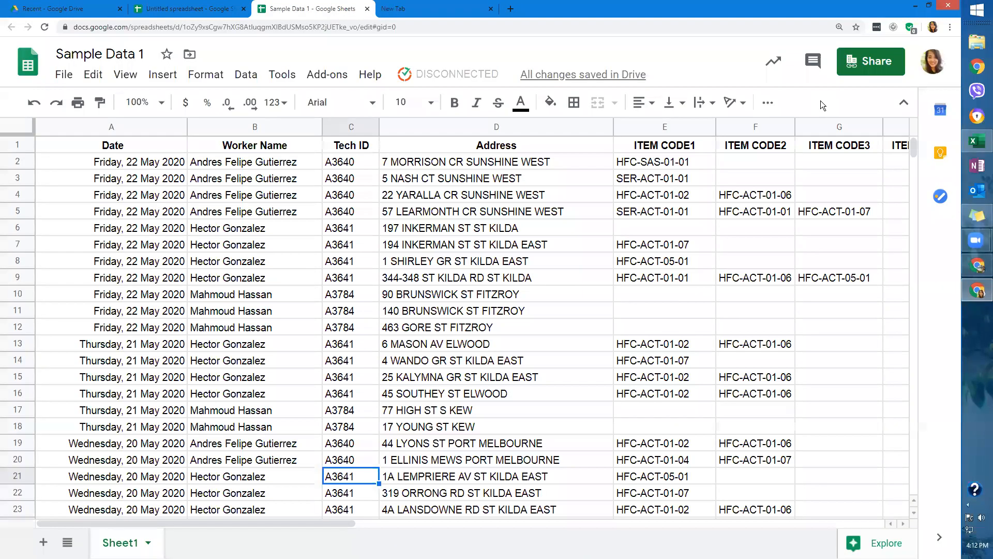
pyautogui.click(64, 75)
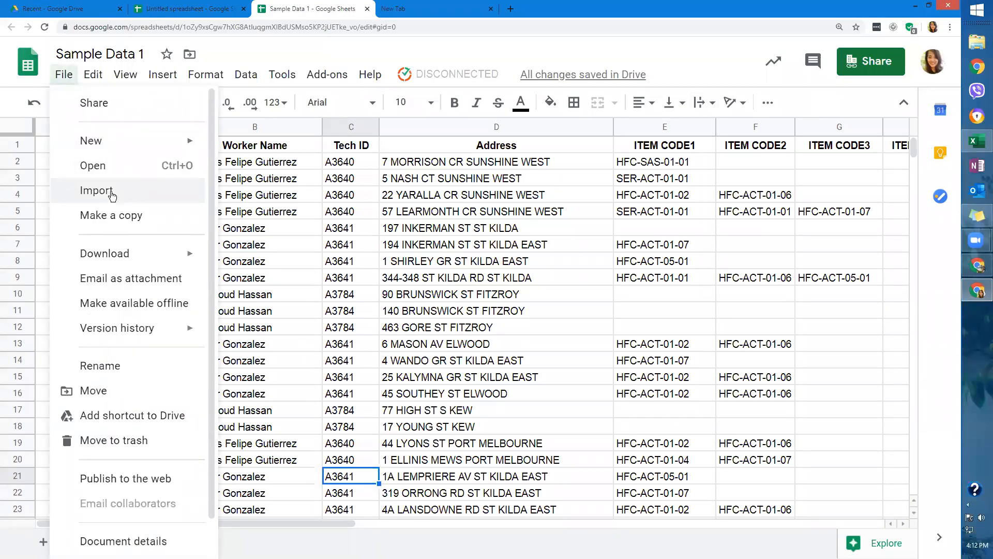
pyautogui.click(112, 193)
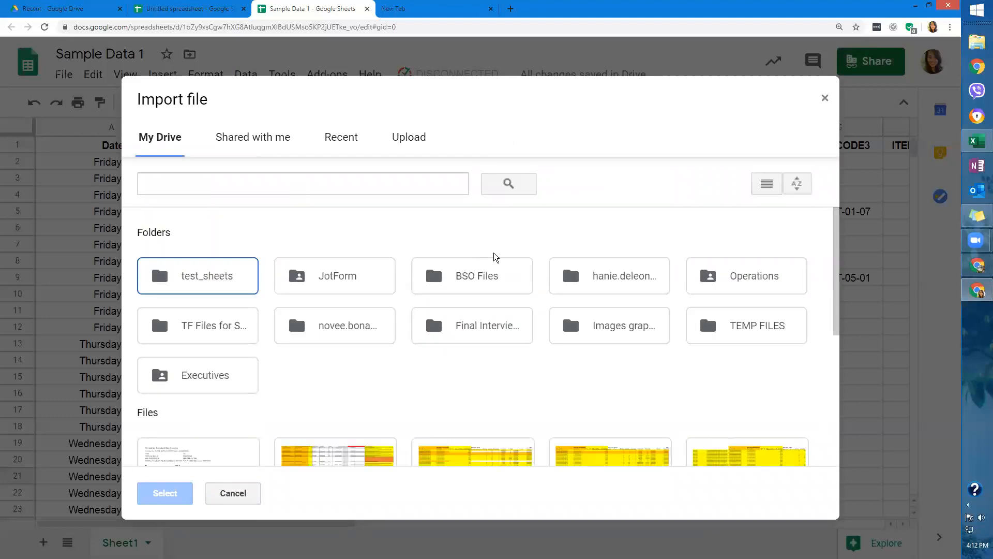
pyautogui.click(411, 137)
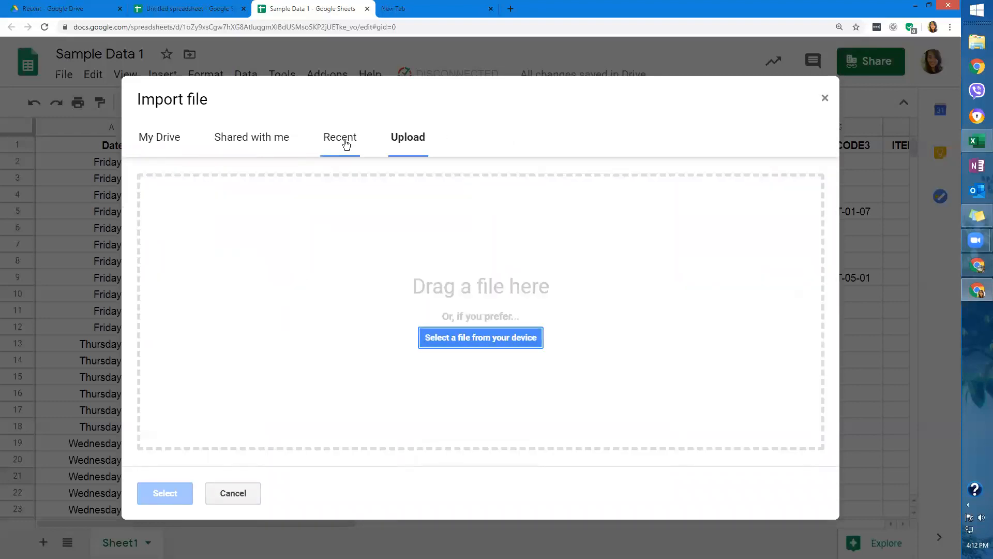
pyautogui.click(976, 46)
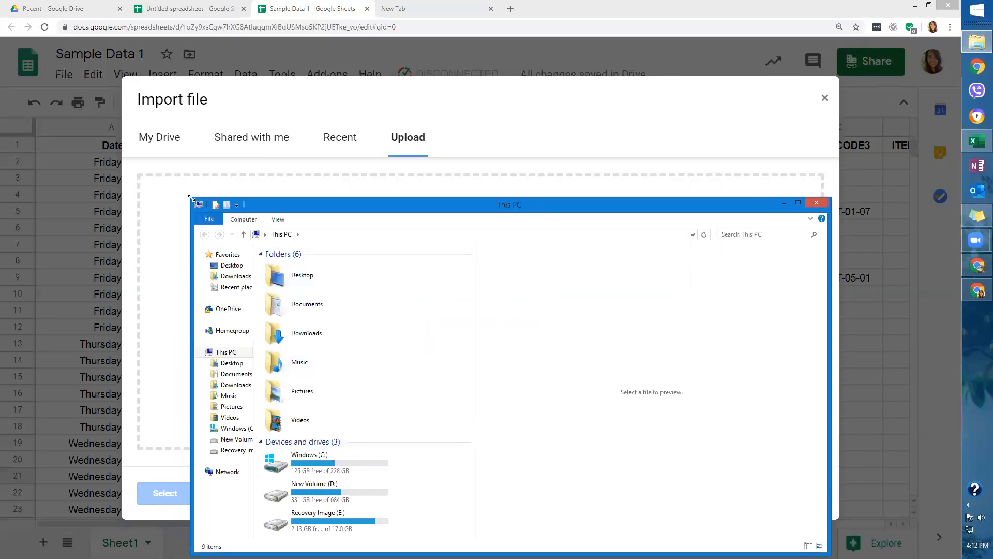
pyautogui.moveTo(189, 197); pyautogui.dragTo(356, 255)
pyautogui.moveTo(464, 259); pyautogui.dragTo(560, 262)
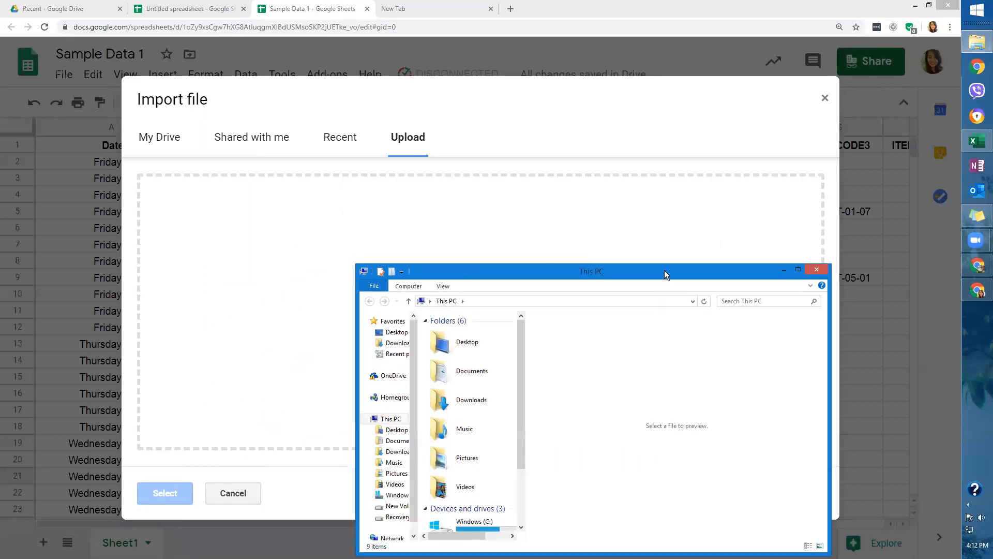
pyautogui.moveTo(665, 270); pyautogui.dragTo(783, 147)
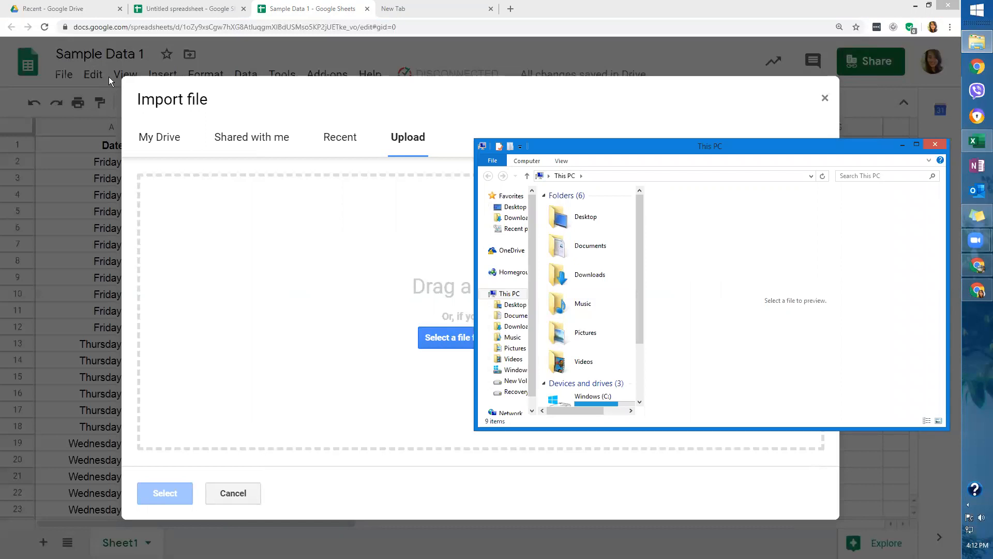
pyautogui.click(450, 320)
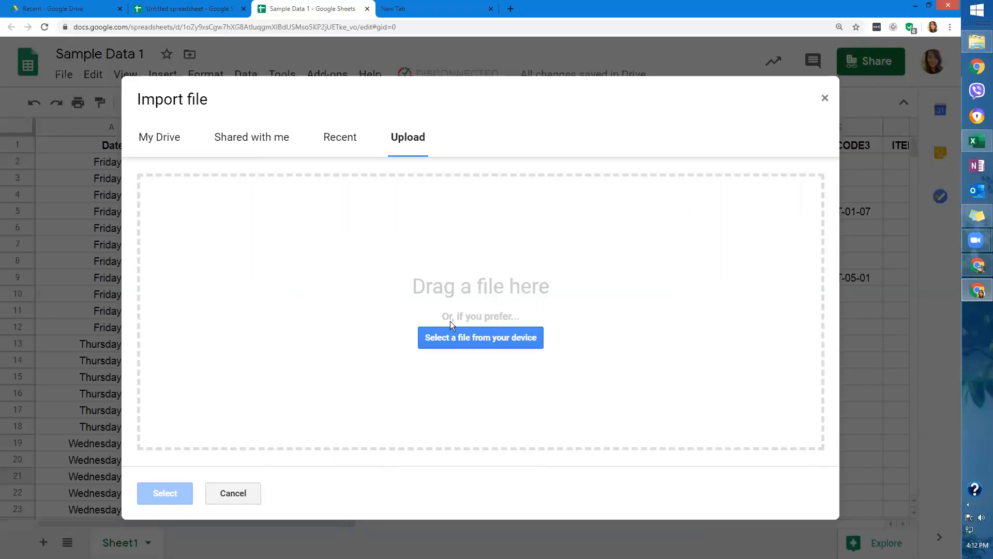
pyautogui.click(459, 336)
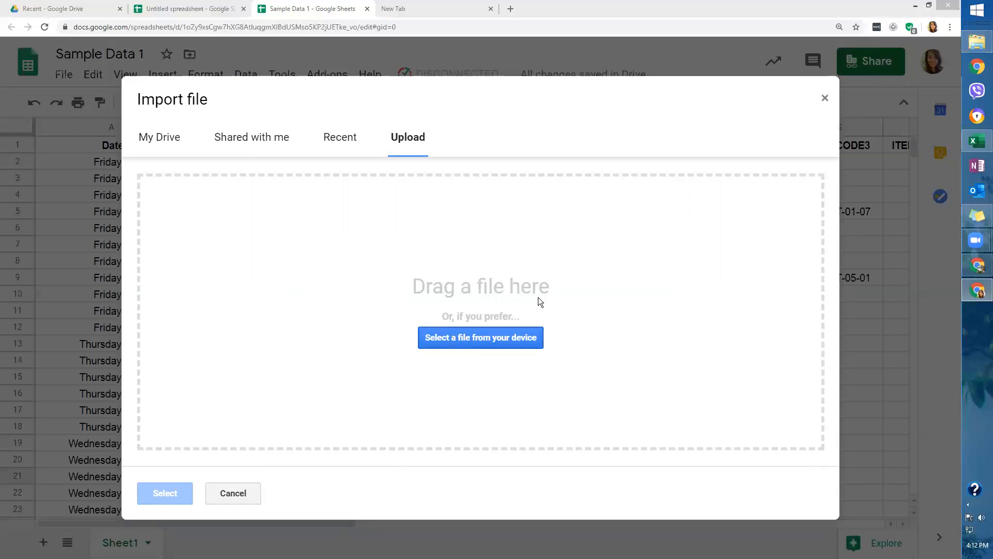
pyautogui.click(827, 184)
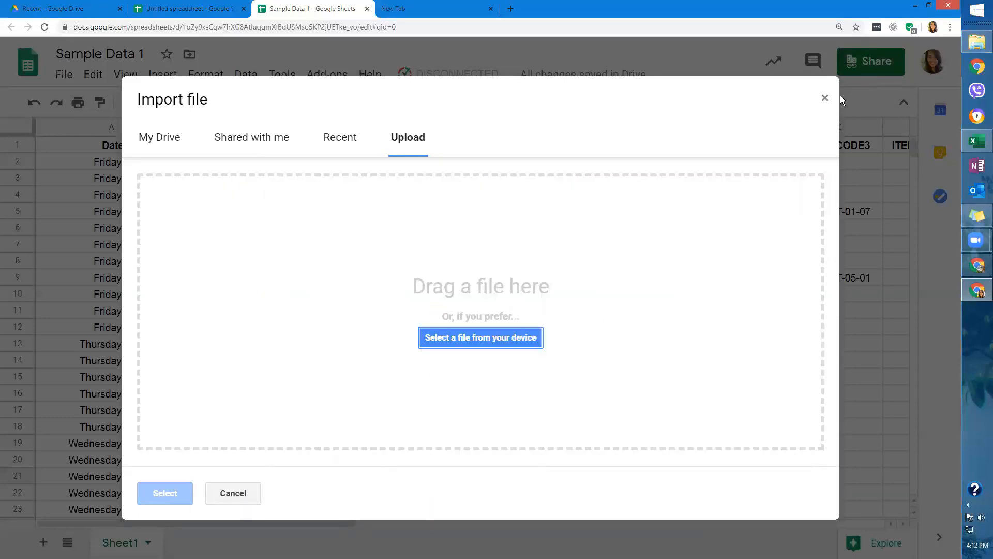
pyautogui.click(826, 99)
pyautogui.click(64, 74)
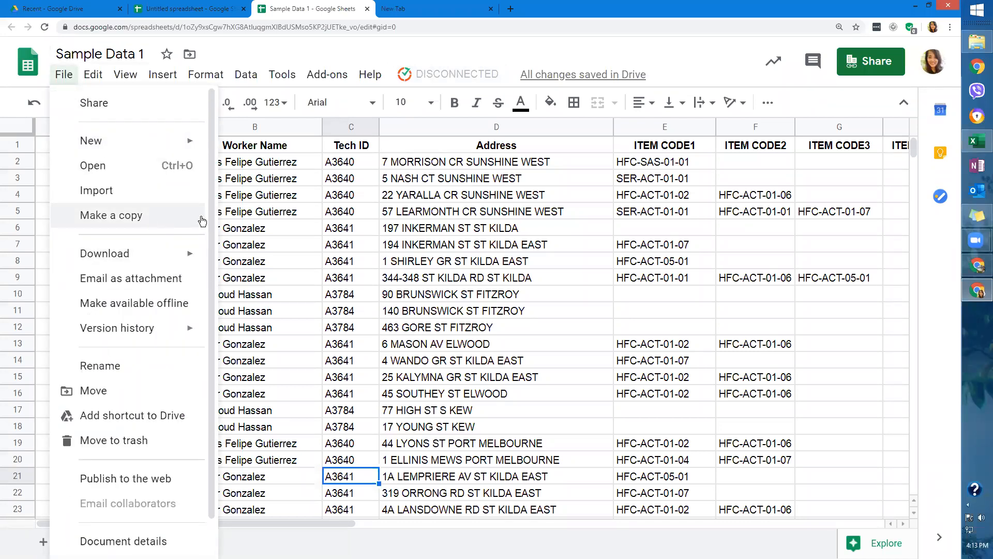
# Start a PDF download of the sheet, keeping Landscape orientation and Normal margins.
pyautogui.moveTo(186, 265)
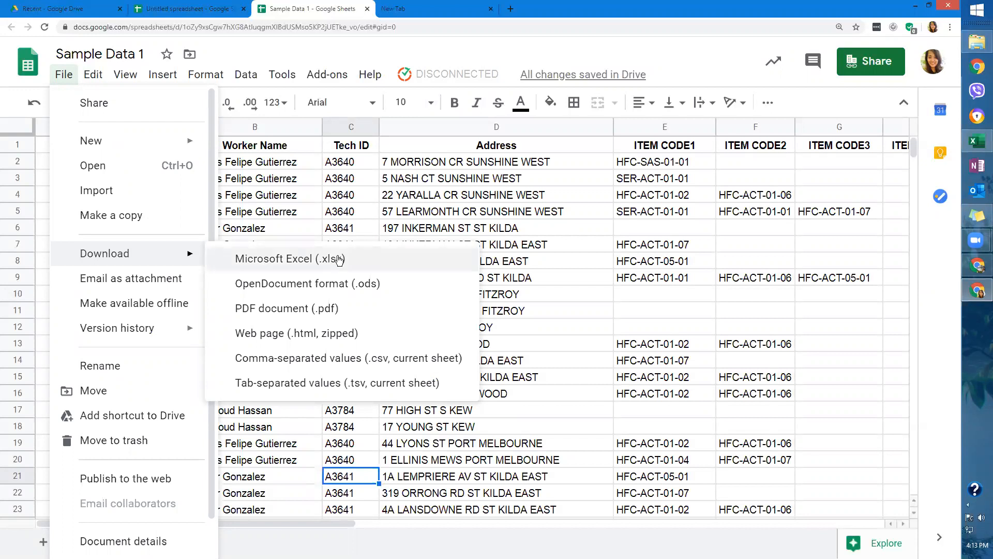
pyautogui.click(320, 311)
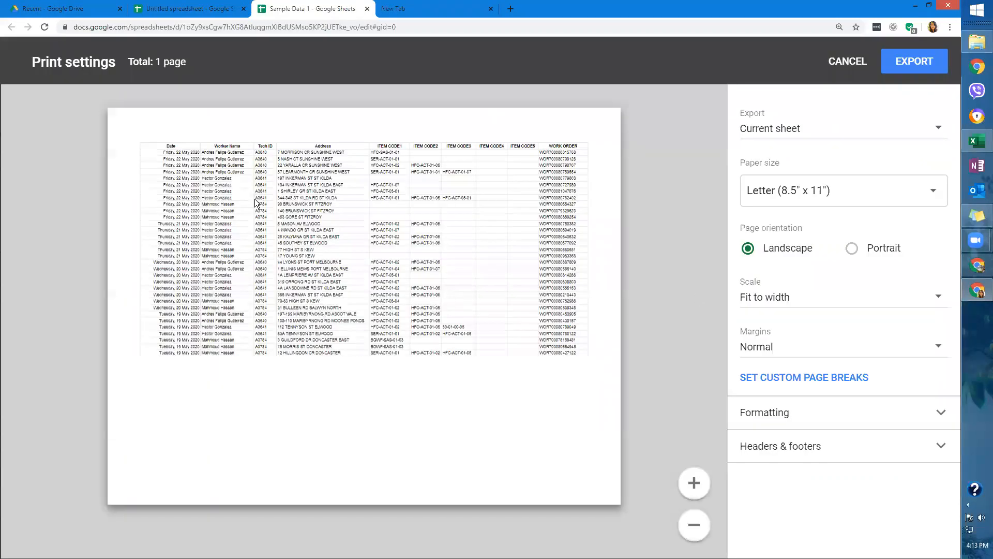
pyautogui.click(851, 248)
pyautogui.click(762, 249)
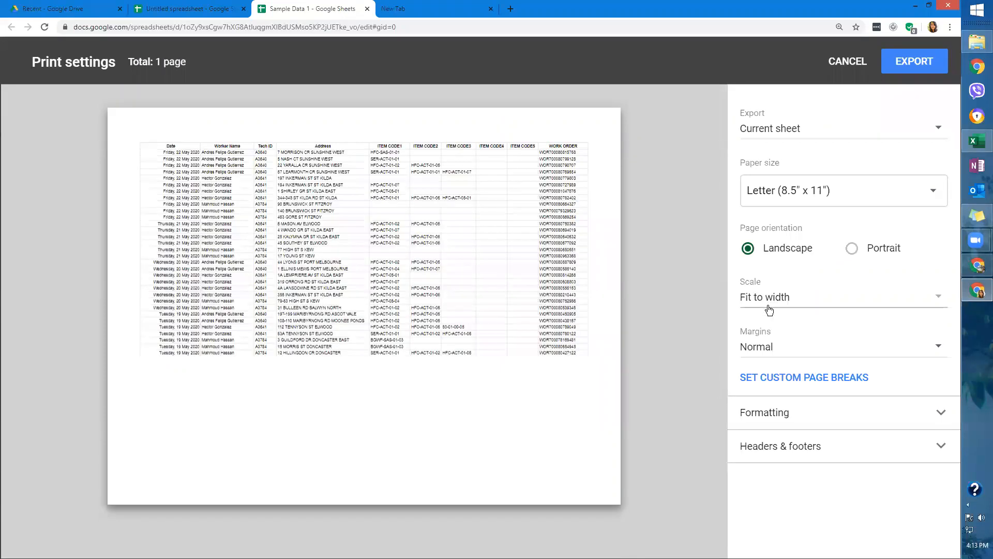
pyautogui.click(854, 350)
pyautogui.click(895, 349)
# Add workbook title, sheet name and page numbers to headers & footers, then export.
pyautogui.click(925, 450)
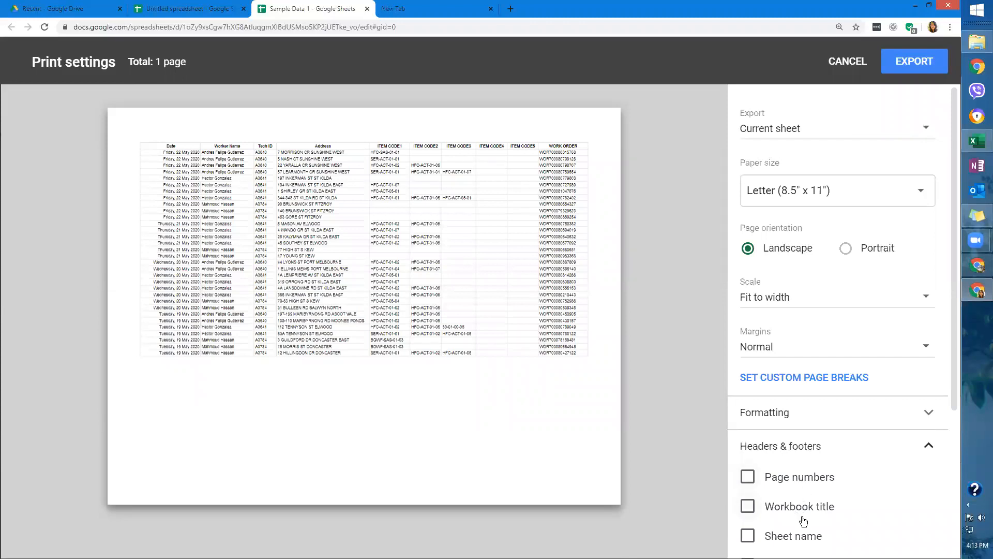
pyautogui.click(805, 510)
pyautogui.click(793, 537)
pyautogui.click(778, 476)
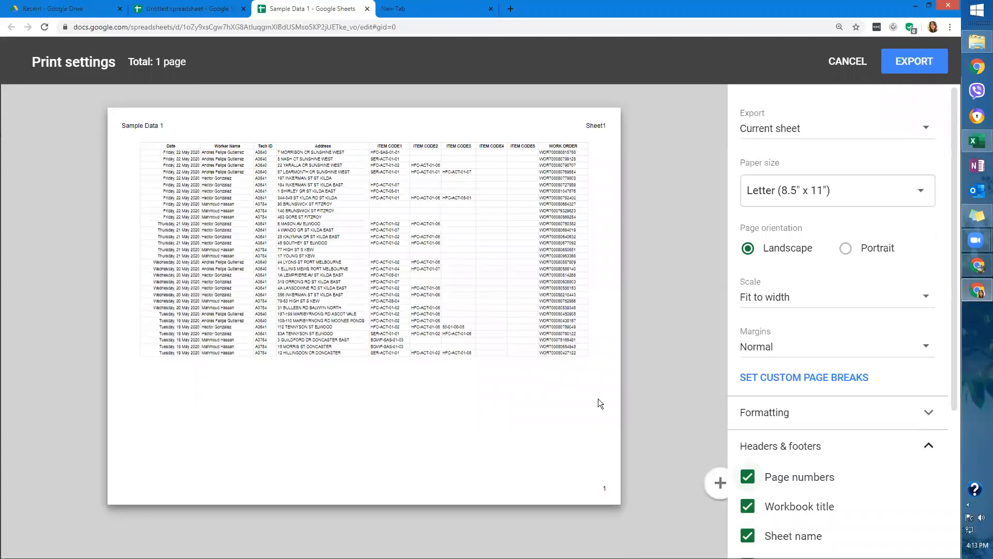
pyautogui.scroll(-2, 802, 239)
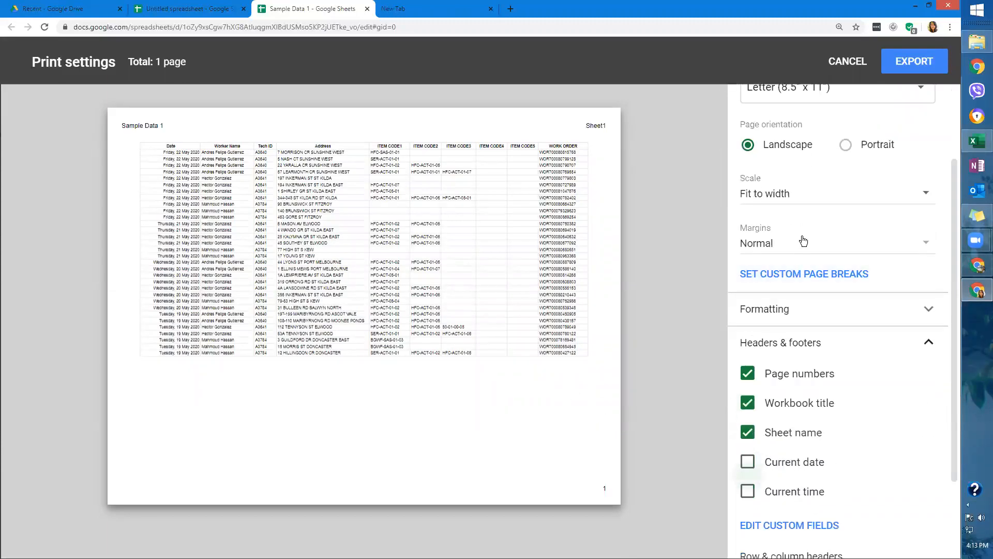
pyautogui.click(911, 70)
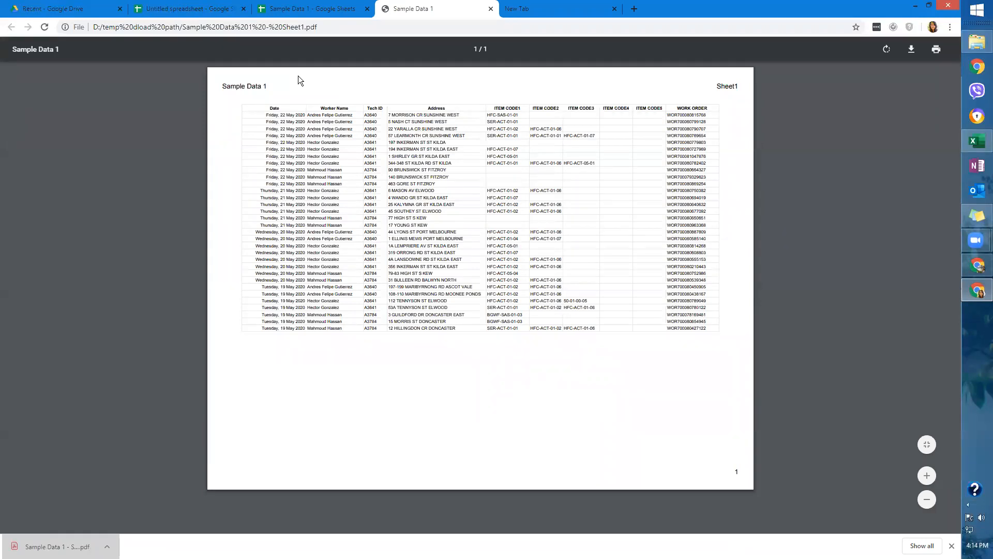
# Zoom the Sample Data 1 PDF in three steps to check the table, then close its tab.
pyautogui.click(931, 7)
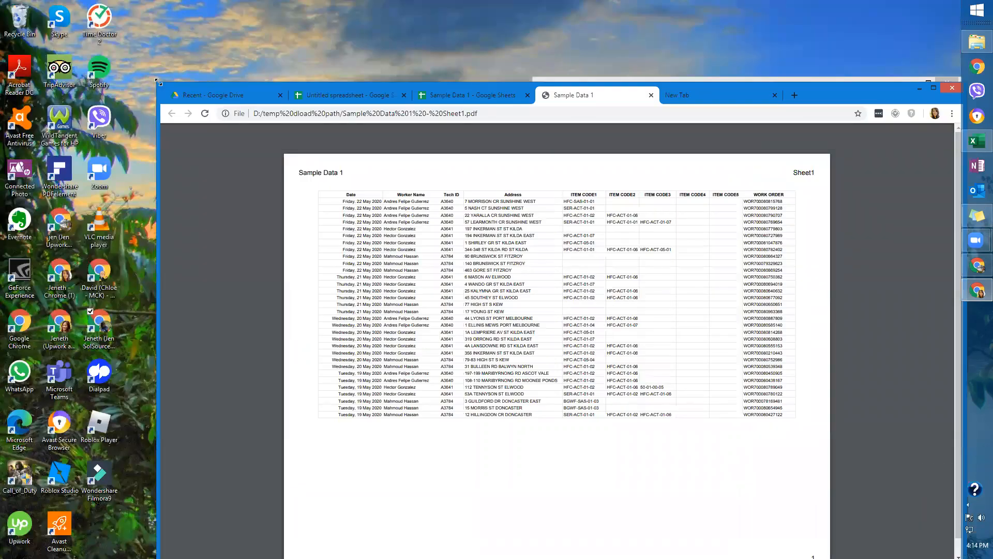
pyautogui.moveTo(509, 103); pyautogui.dragTo(351, 26)
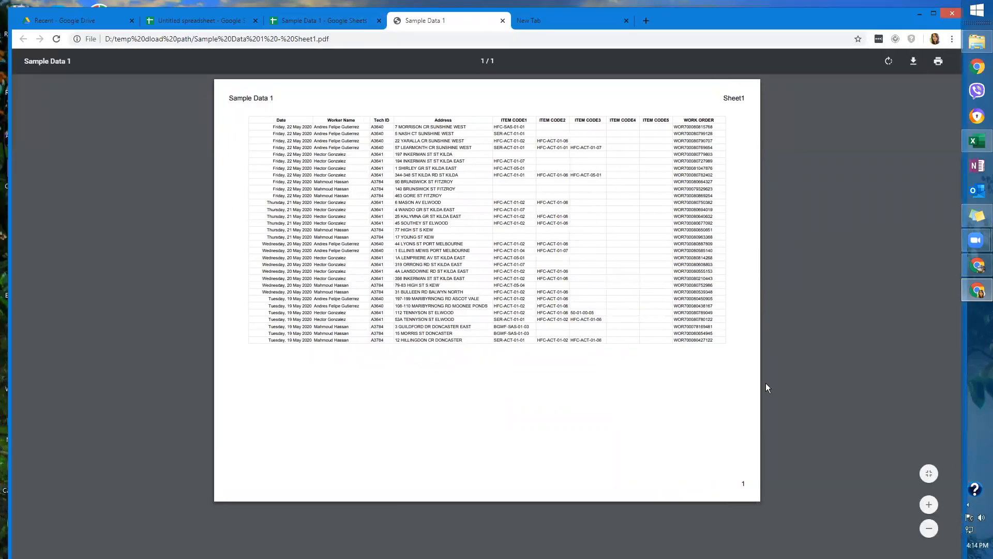
pyautogui.click(926, 504)
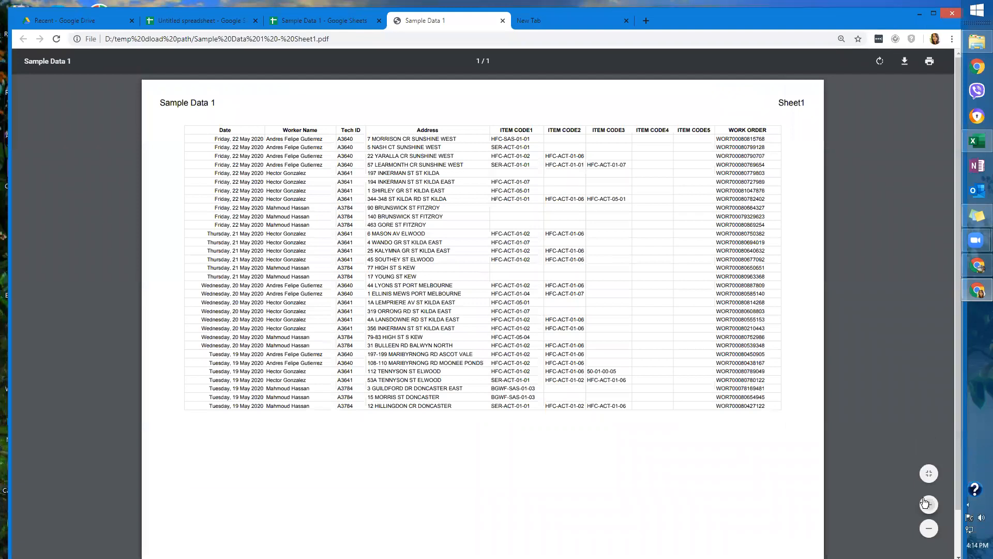
pyautogui.click(926, 504)
pyautogui.click(926, 504)
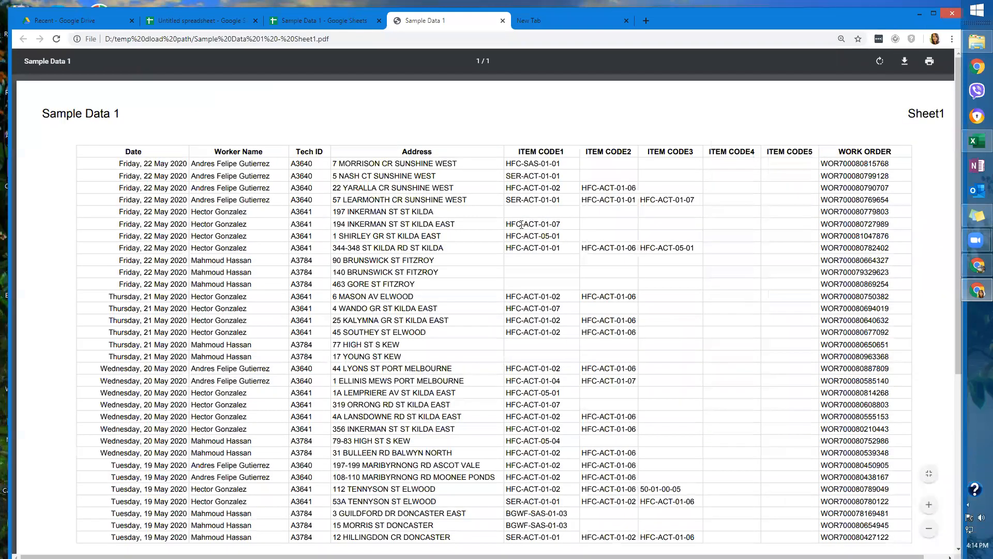
pyautogui.scroll(-1, 521, 224)
pyautogui.scroll(1, 497, 194)
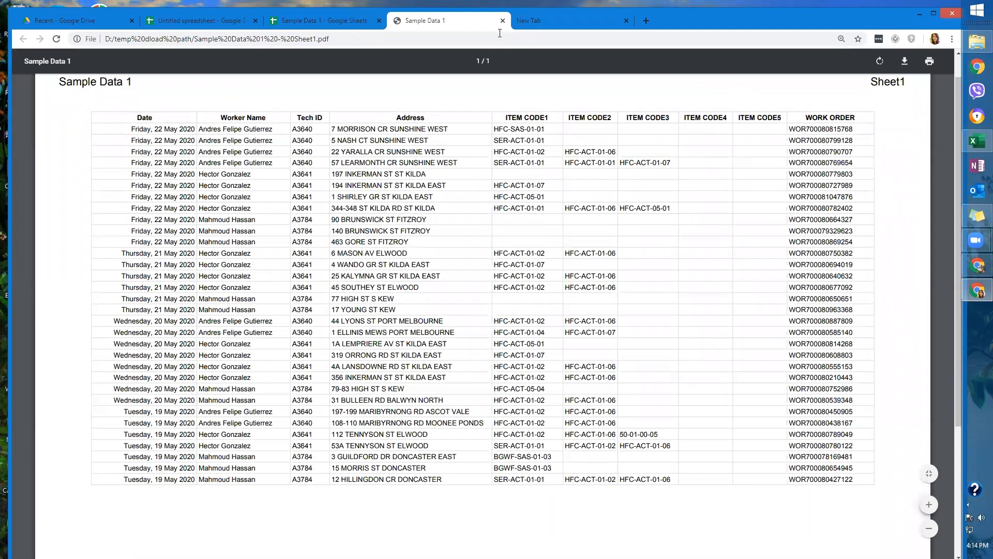
pyautogui.click(503, 20)
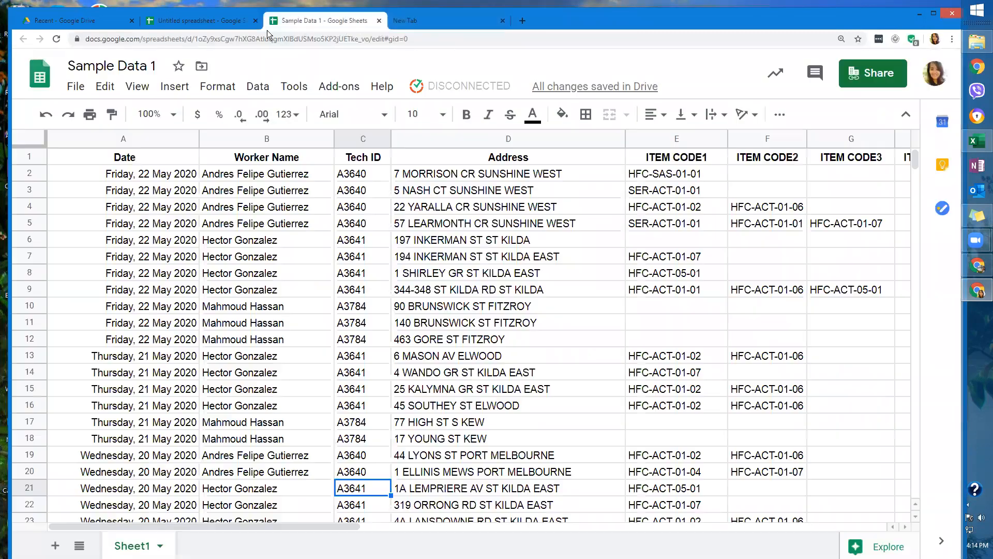
# Review the File > Download formats, then choose Email as attachment.
pyautogui.click(76, 86)
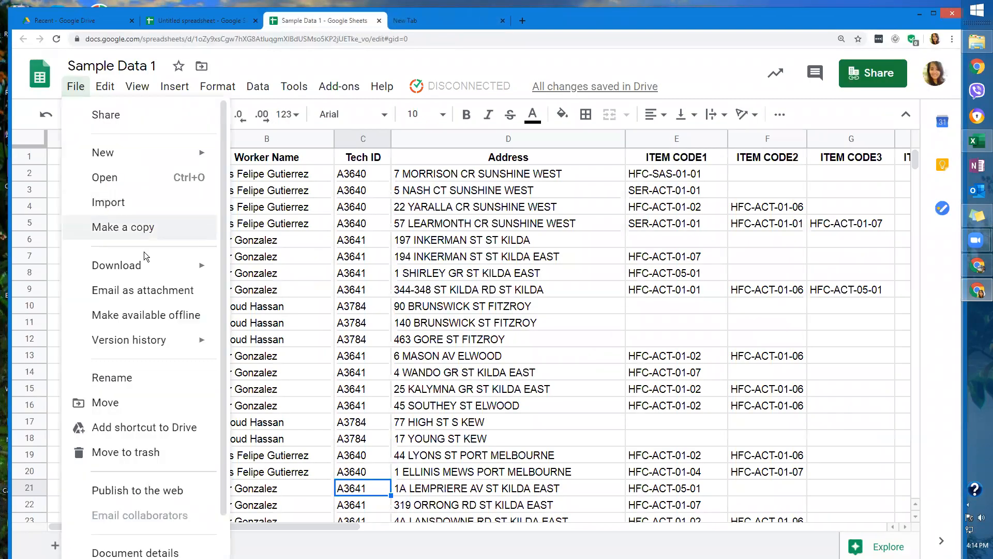
pyautogui.moveTo(150, 267)
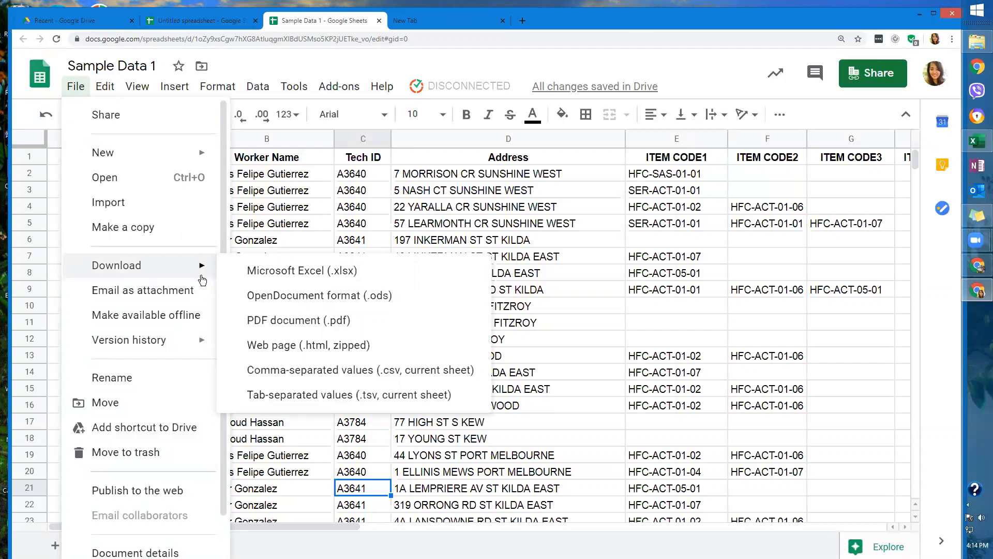
pyautogui.click(182, 294)
# Cancel the Email as attachment dialog without sending anything.
pyautogui.click(354, 220)
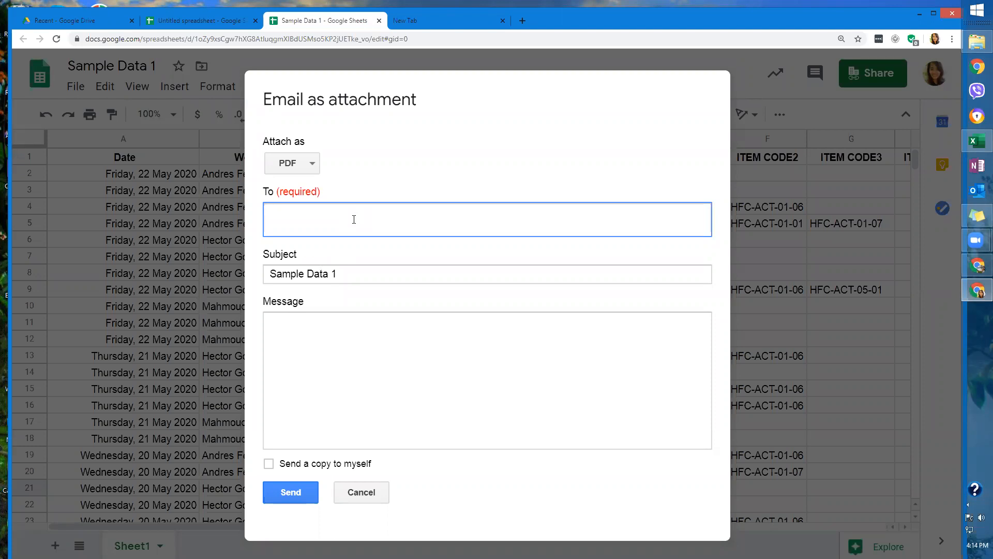
pyautogui.click(362, 492)
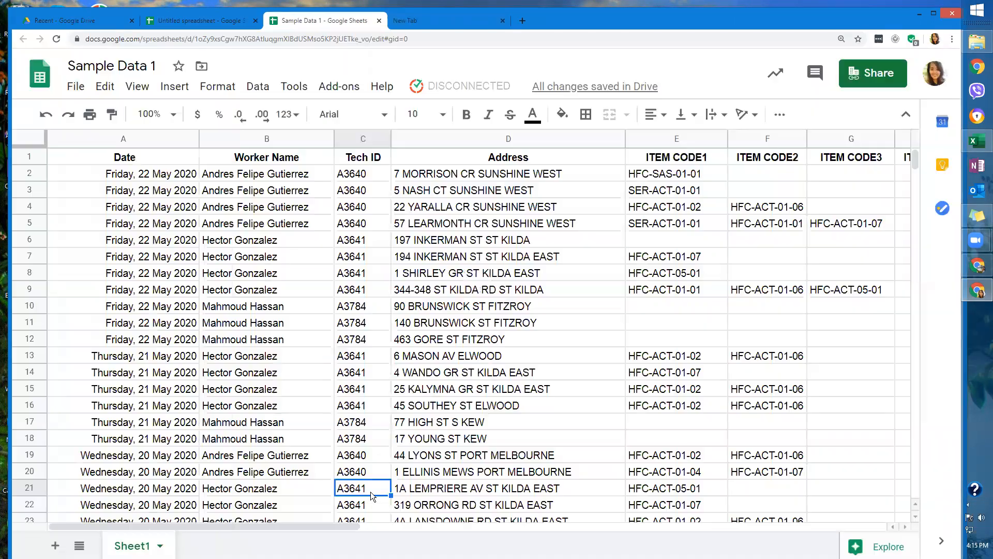
pyautogui.click(78, 92)
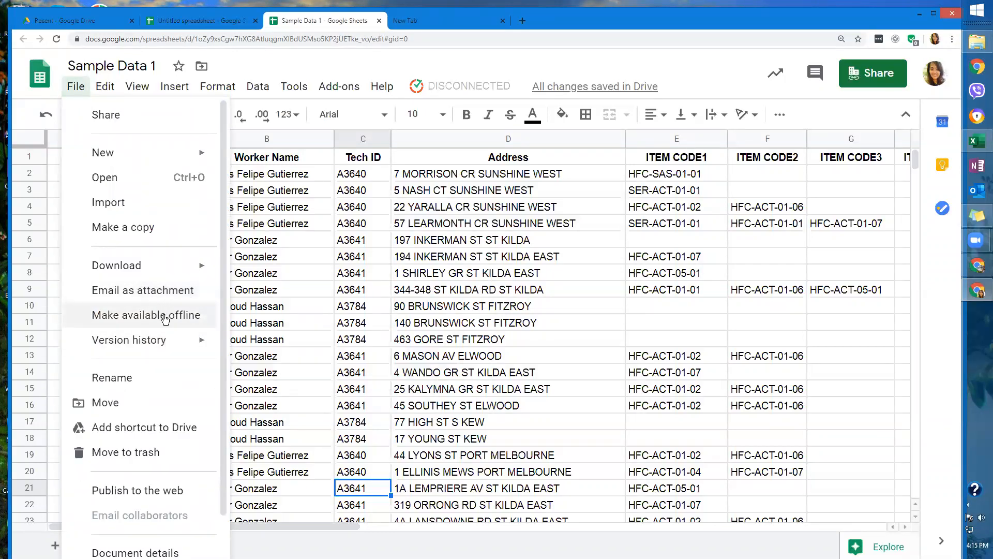
# Try making Sample Data 1 available offline, declining to turn on offline for all files.
pyautogui.click(174, 319)
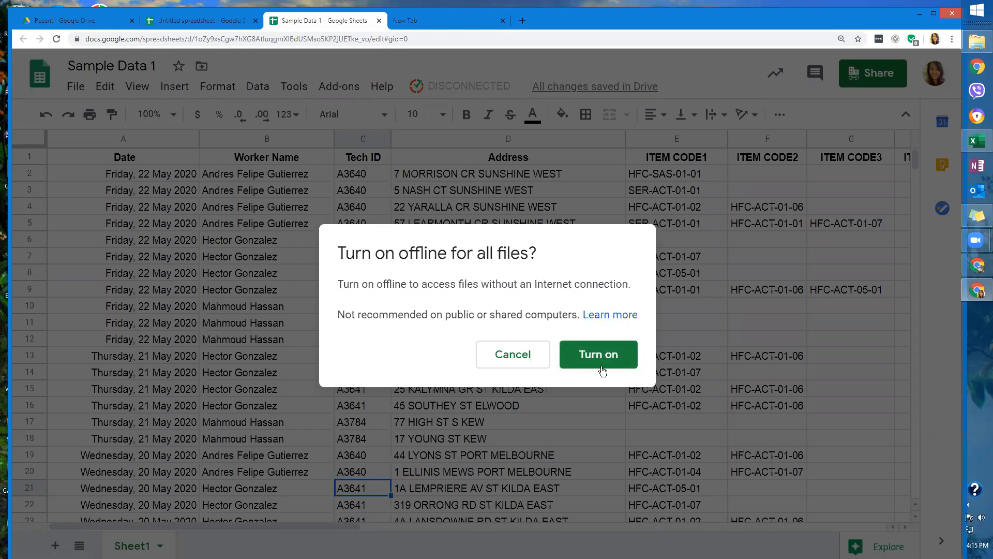
pyautogui.click(514, 366)
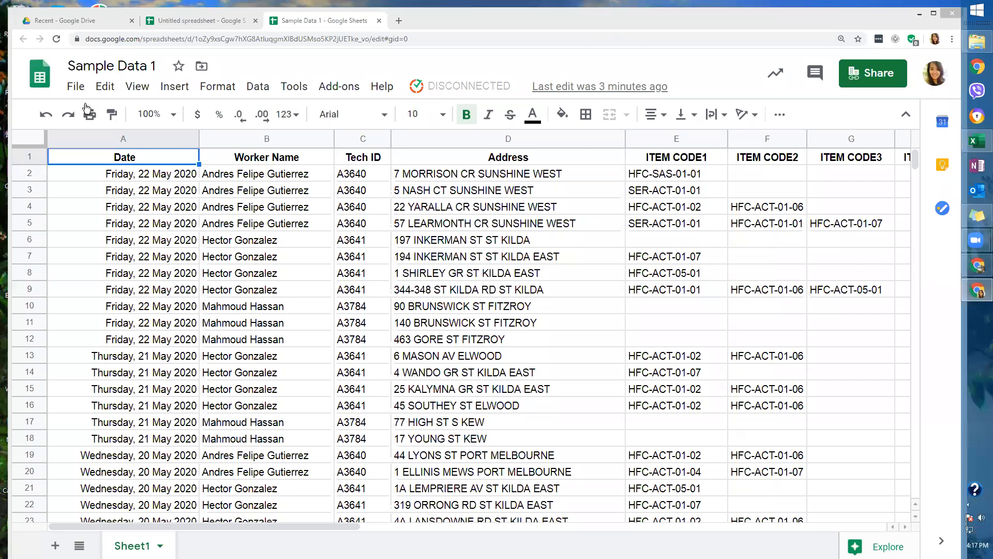
pyautogui.click(76, 86)
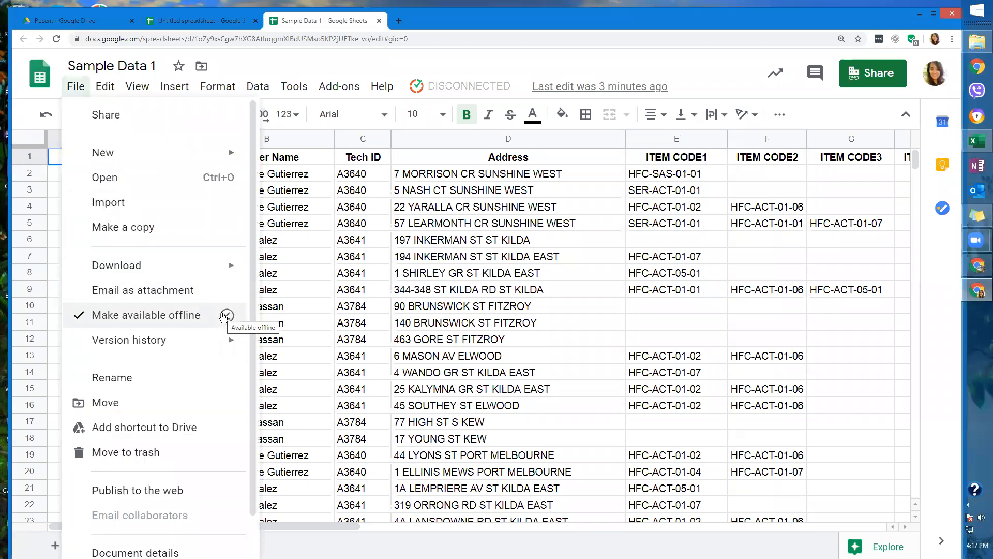
pyautogui.click(277, 313)
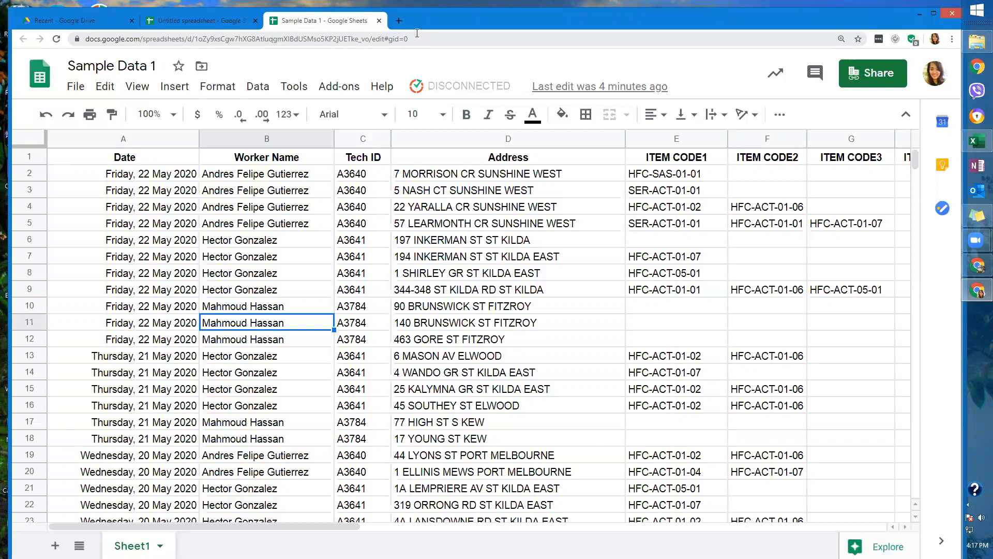
# Uncheck Make available offline for Sample Data 1 in the File menu.
pyautogui.click(75, 86)
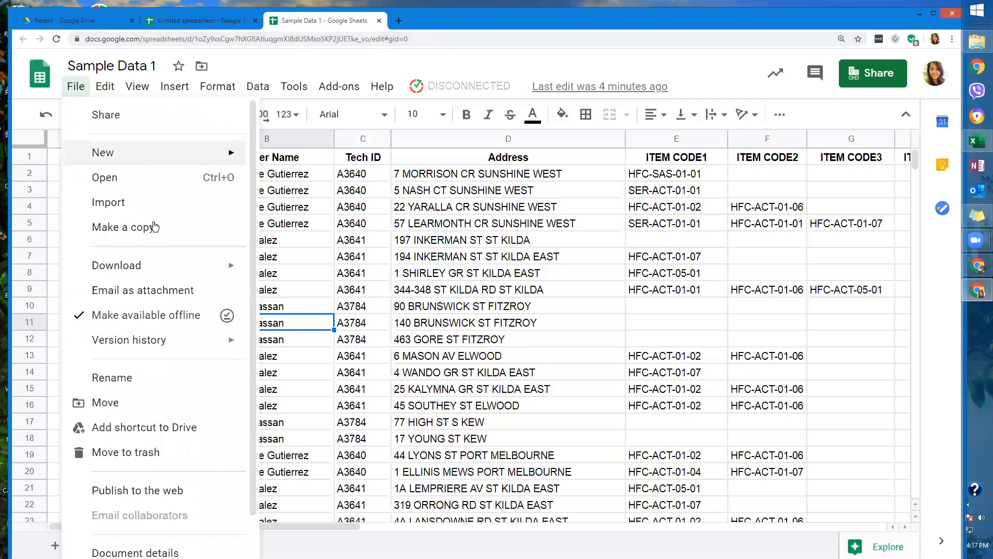
pyautogui.moveTo(155, 265)
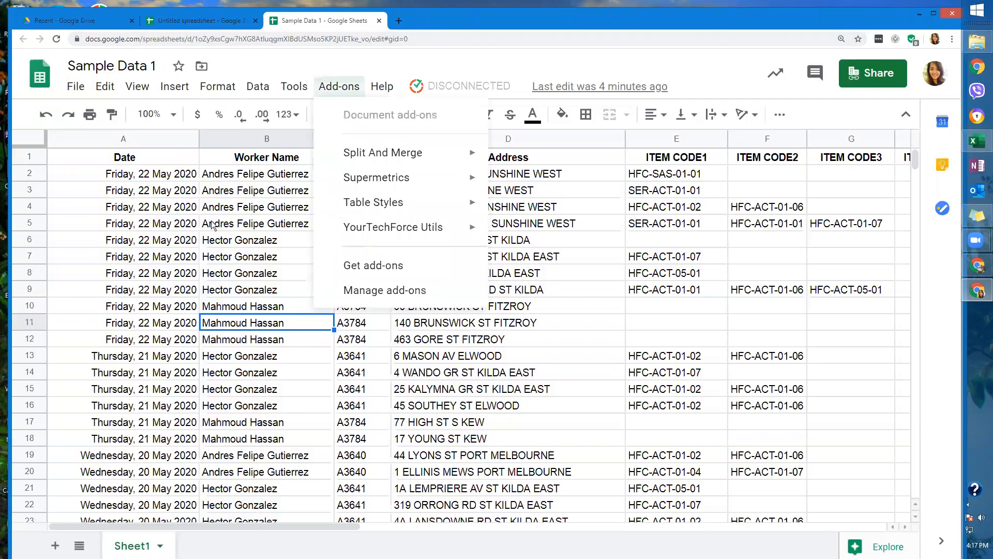
pyautogui.click(179, 175)
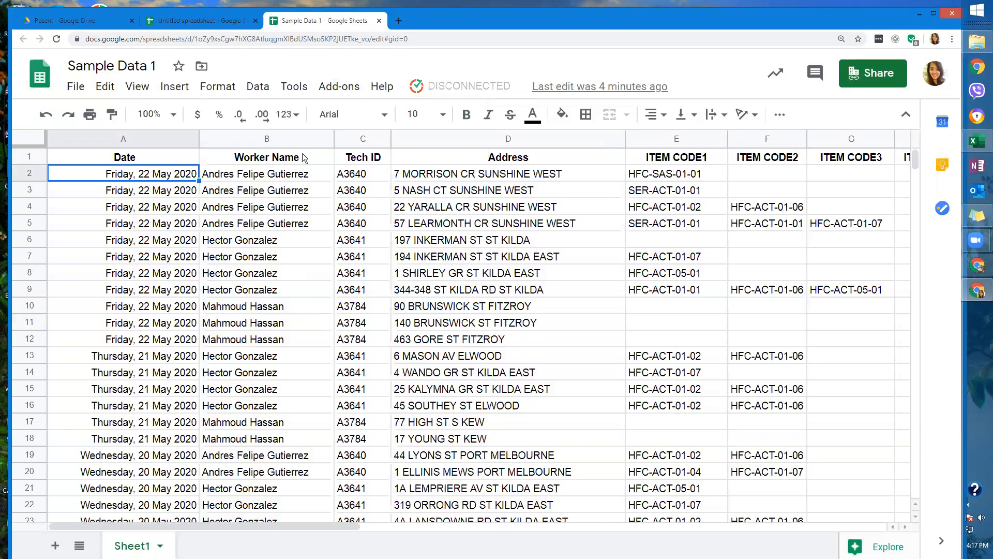
pyautogui.click(76, 87)
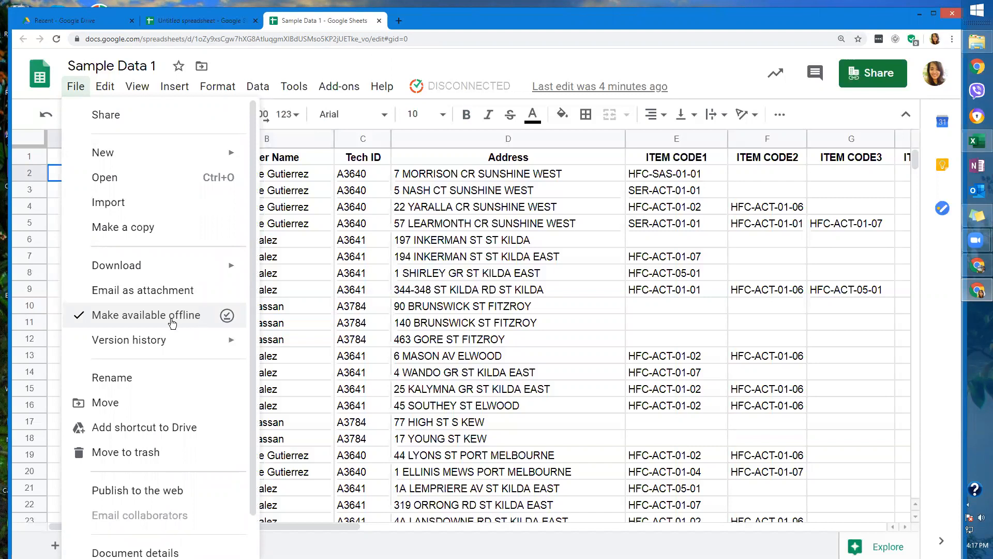
pyautogui.click(86, 317)
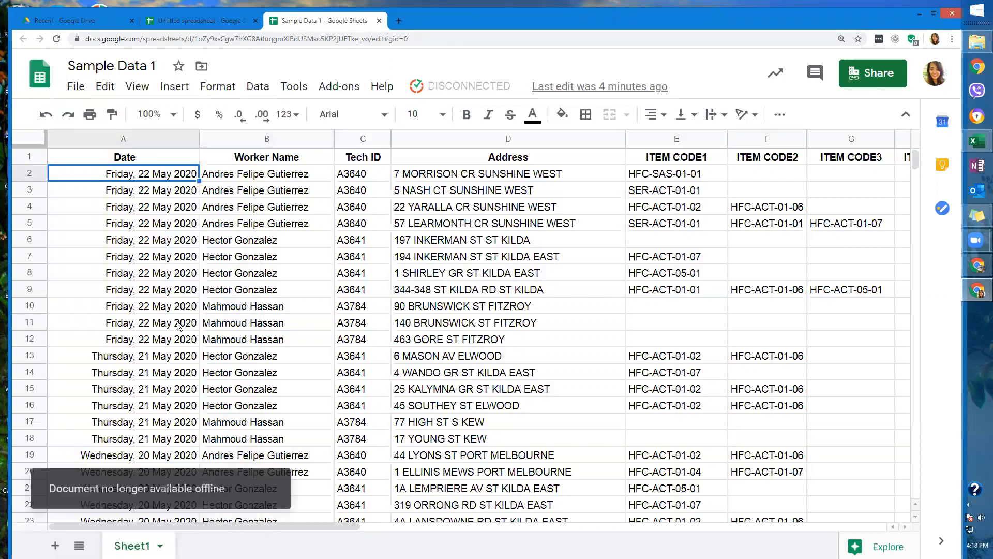
pyautogui.click(77, 88)
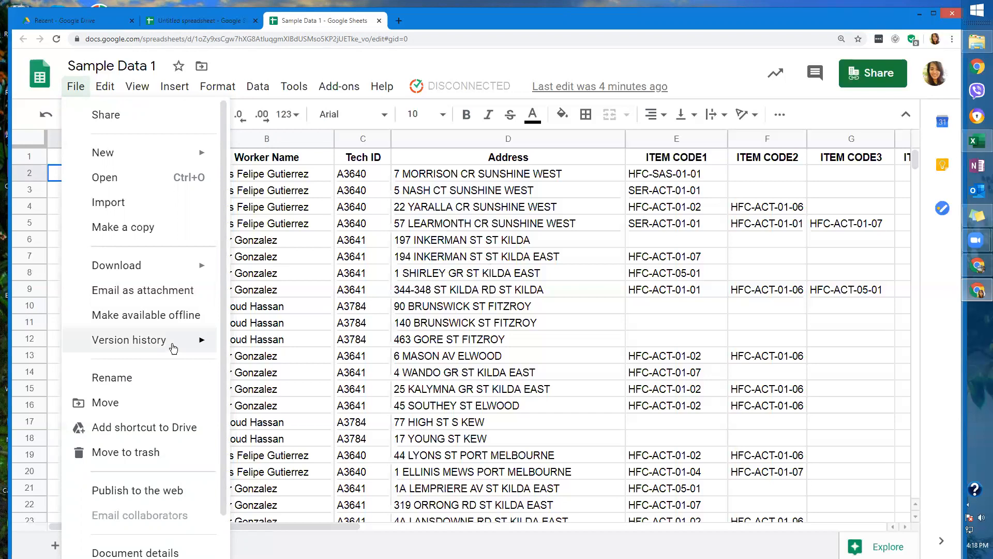
# Close the File menu and maximise the browser window.
pyautogui.click(328, 275)
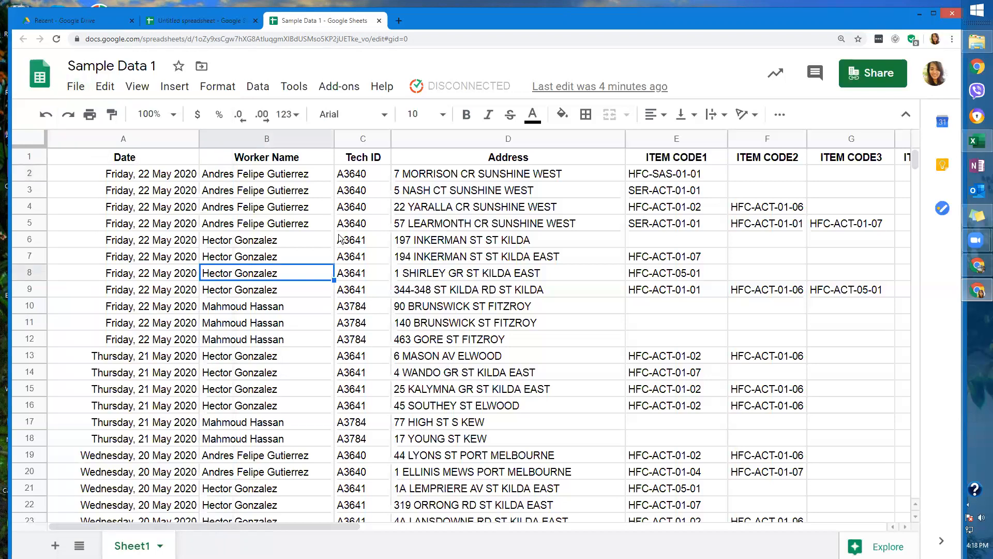
pyautogui.click(931, 14)
# Look over the File > Version history submenu twice, closing it without naming or restoring anything.
pyautogui.click(64, 74)
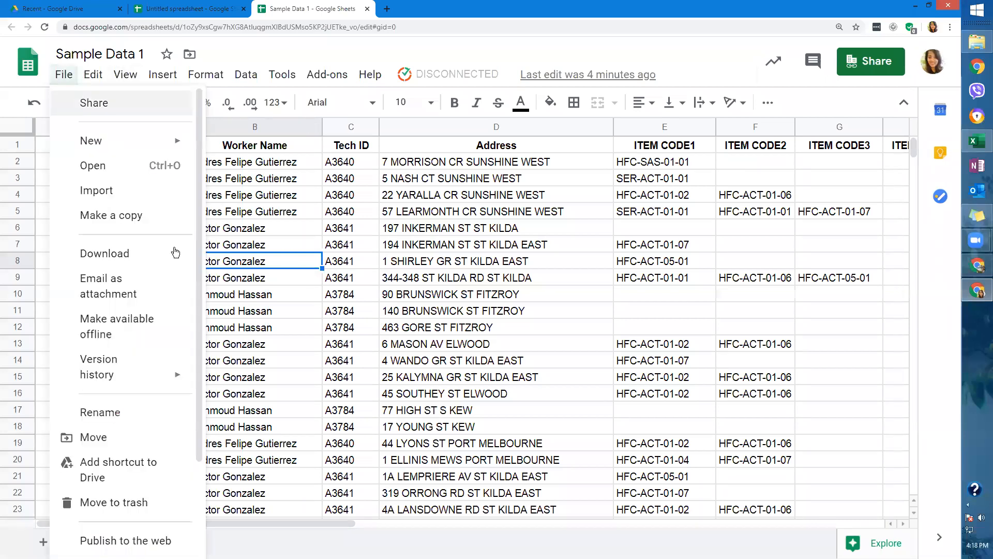
pyautogui.moveTo(171, 329)
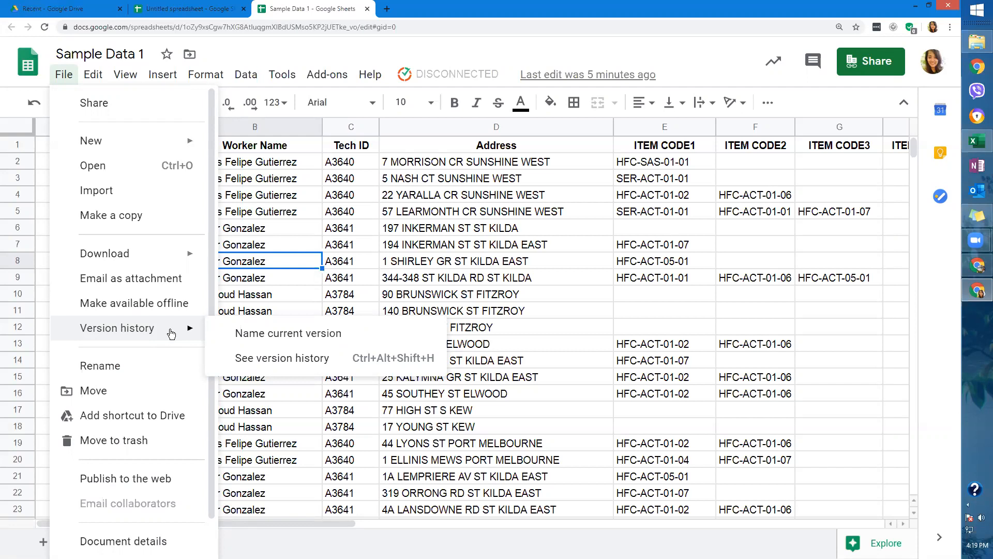
pyautogui.click(556, 300)
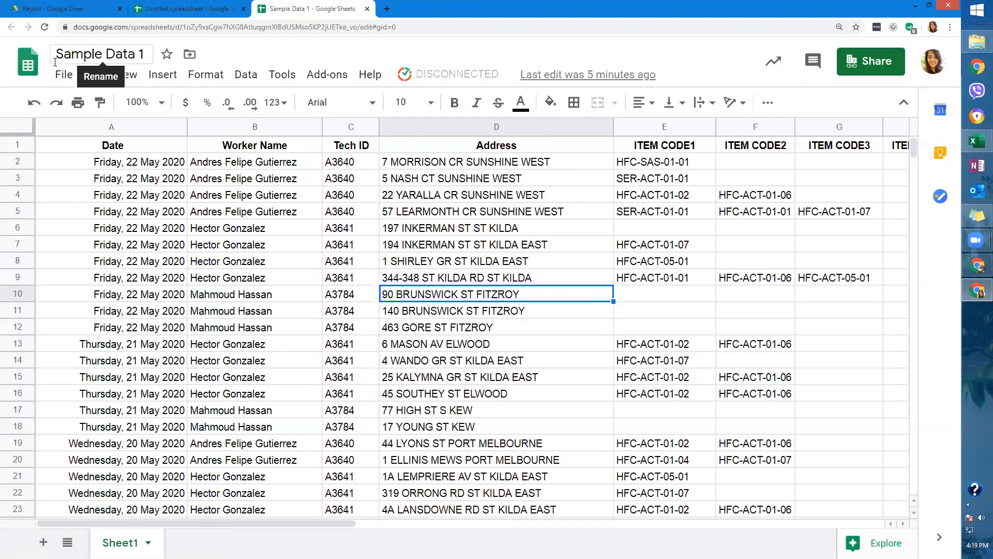
pyautogui.click(63, 75)
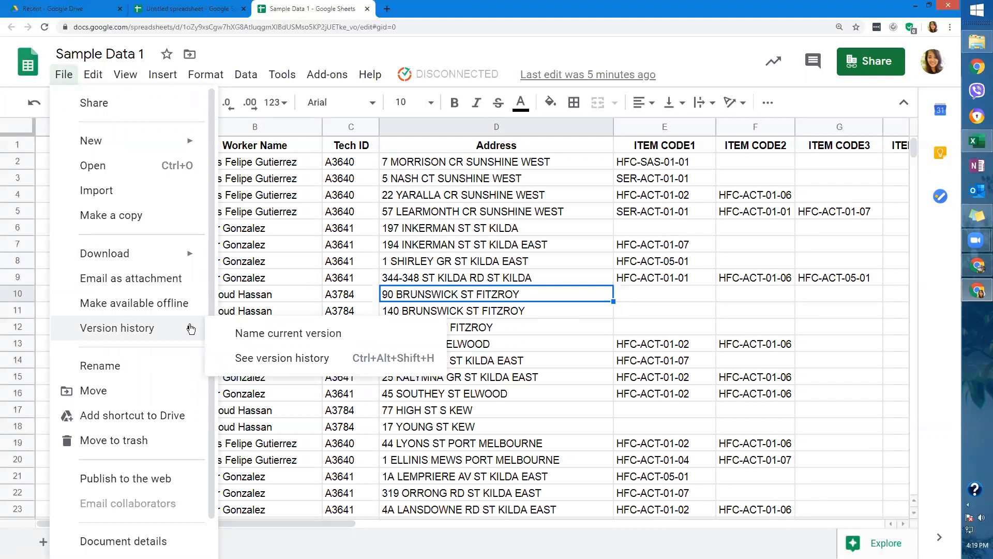
pyautogui.click(241, 282)
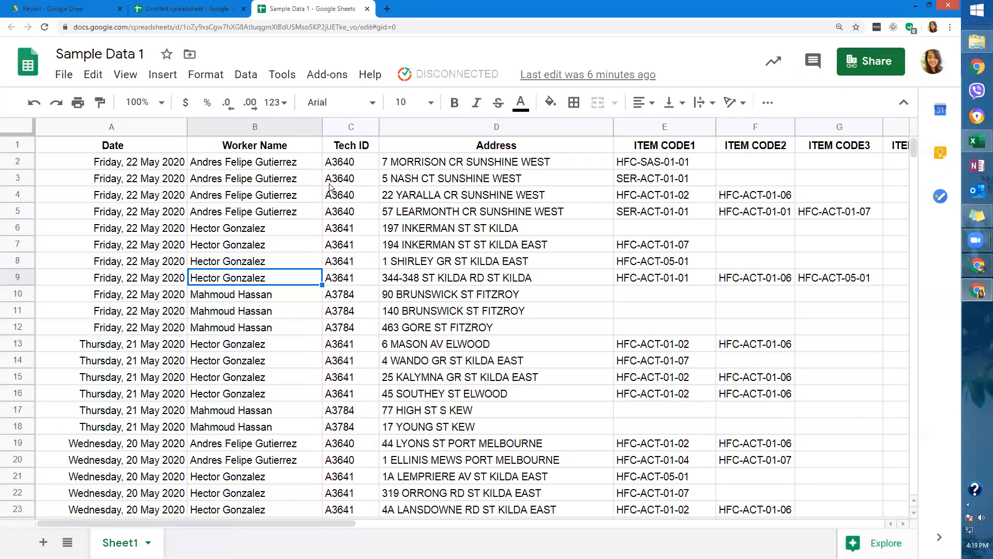
# Preview the Version history submenu, select the ST KILDA RD address and cell E11, then return to File.
pyautogui.click(62, 78)
pyautogui.moveTo(164, 330)
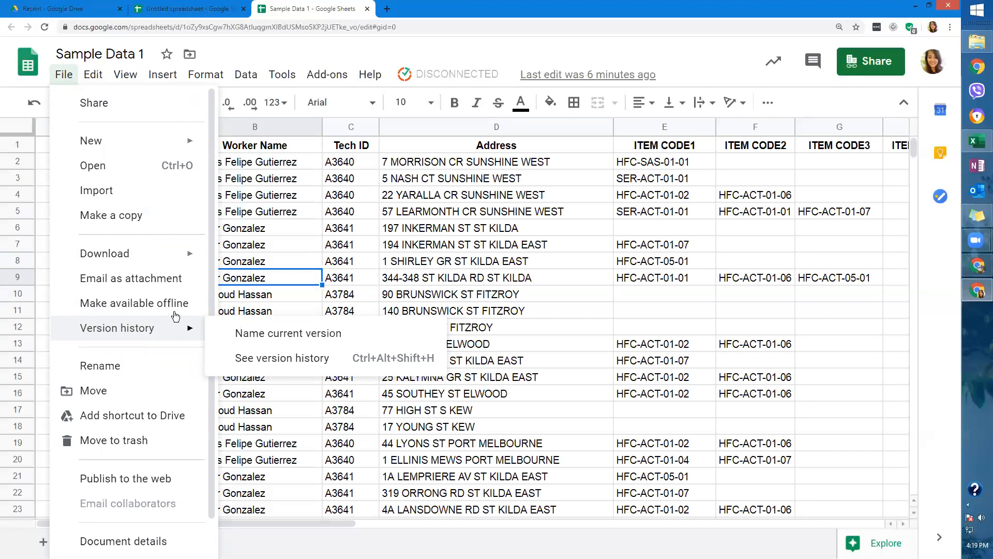
pyautogui.click(342, 234)
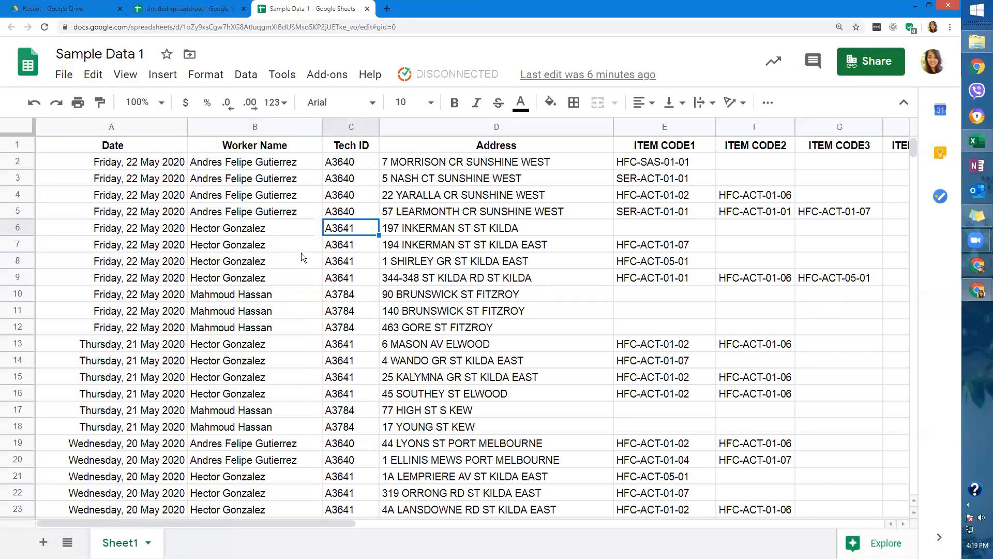
pyautogui.click(411, 277)
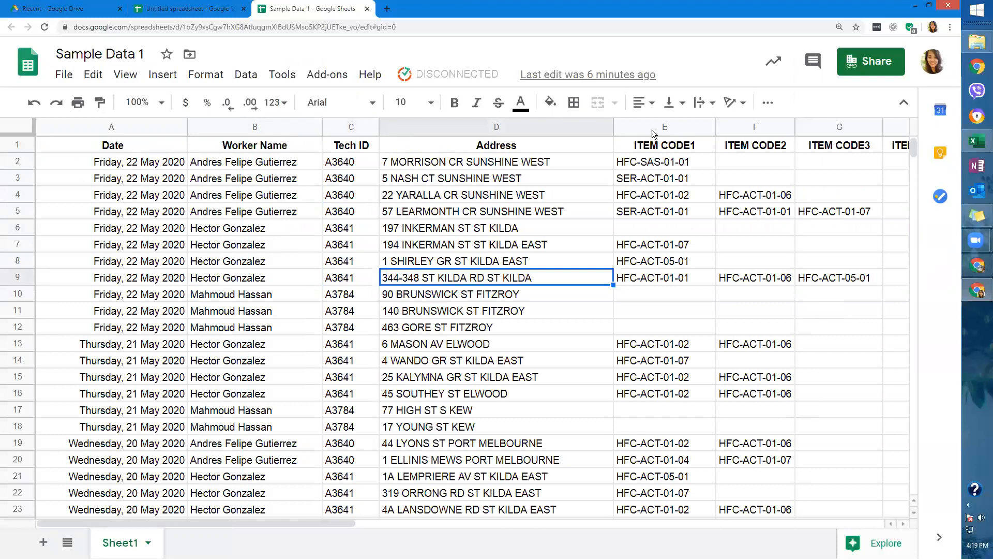
pyautogui.click(650, 307)
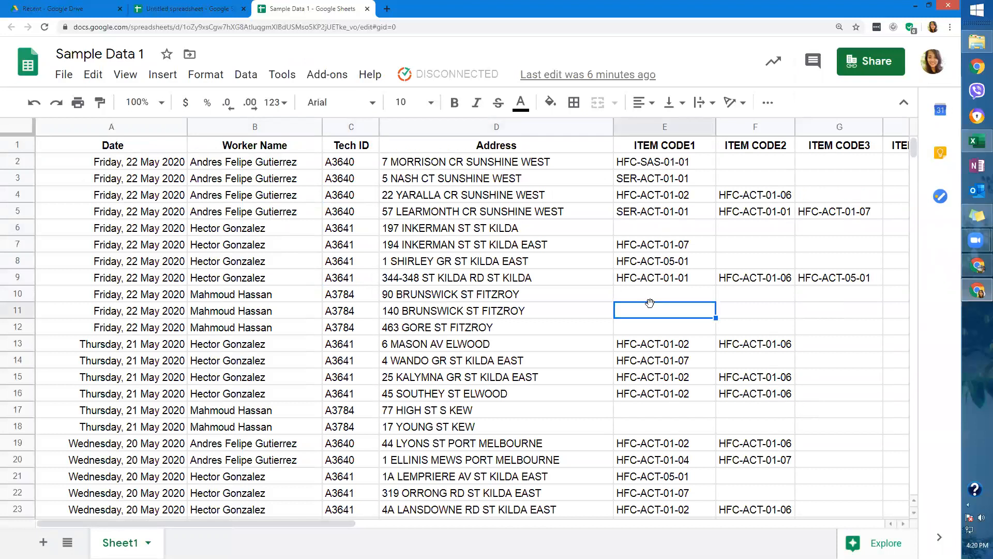
pyautogui.click(64, 74)
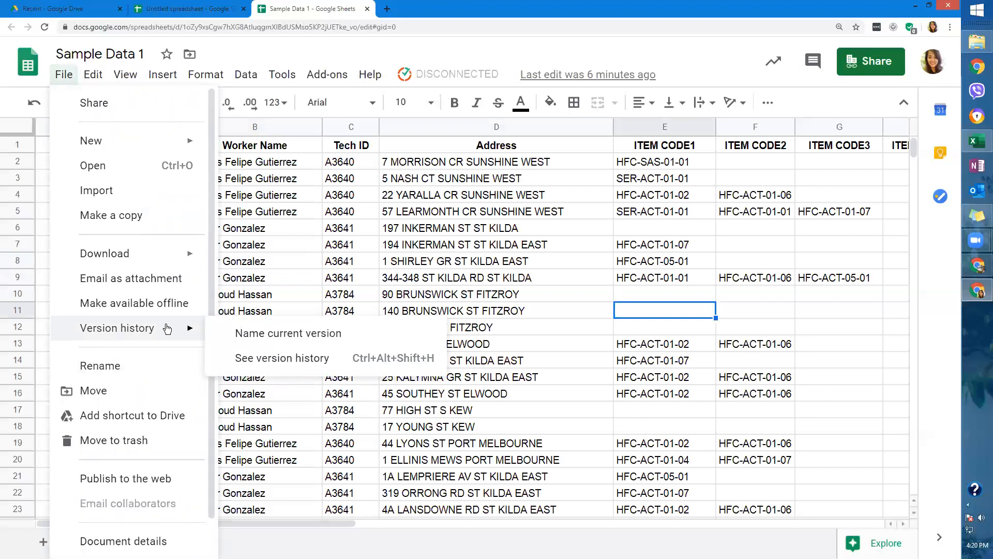
pyautogui.click(233, 357)
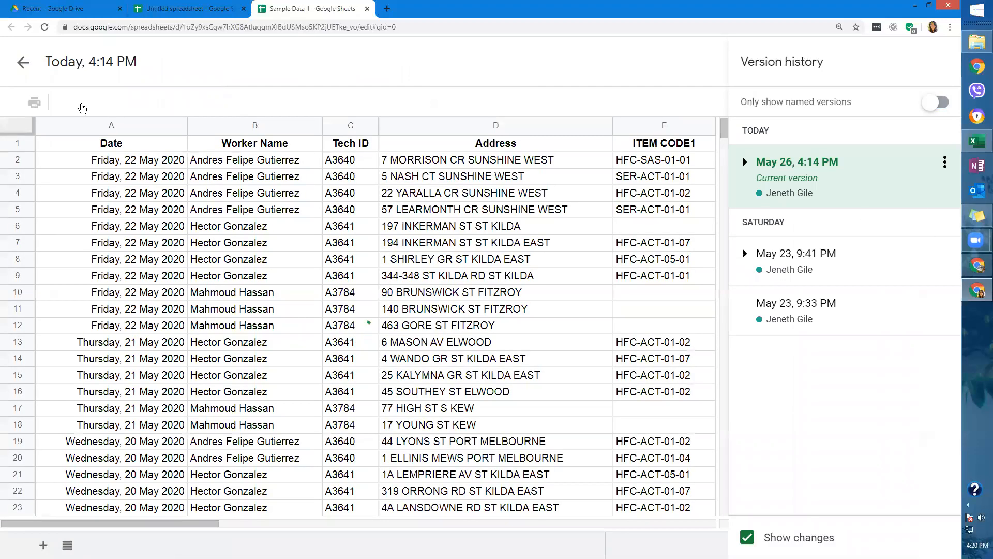
pyautogui.click(26, 63)
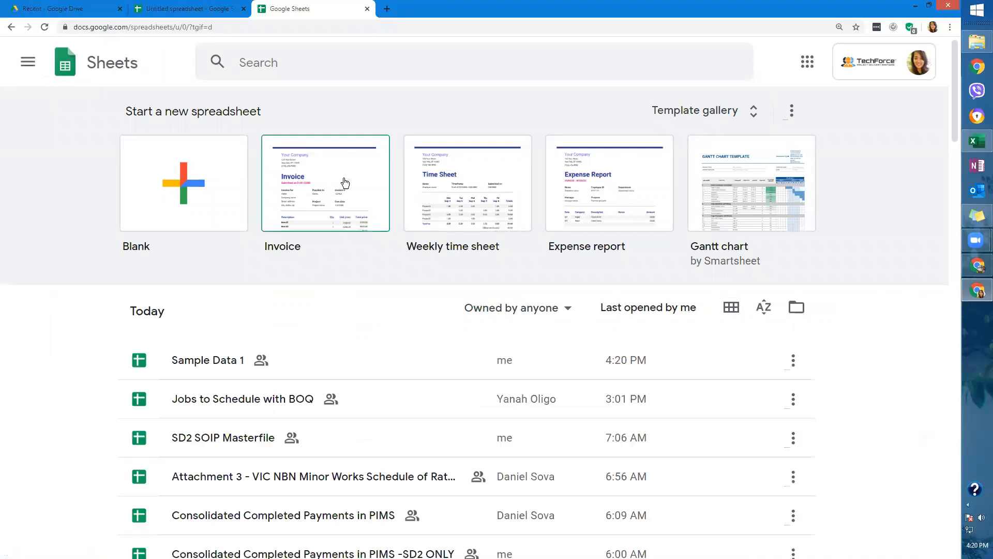
pyautogui.click(219, 360)
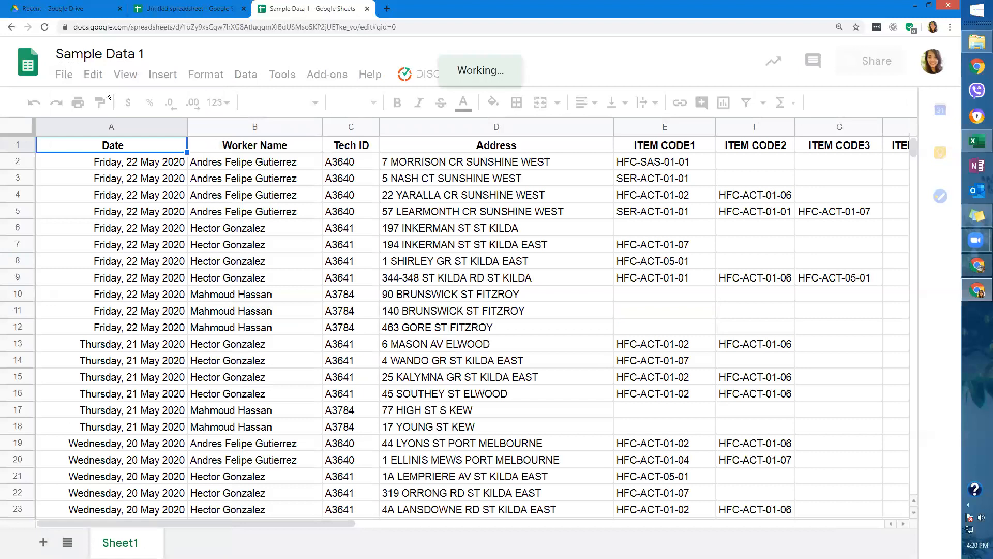
pyautogui.click(64, 74)
pyautogui.moveTo(160, 309)
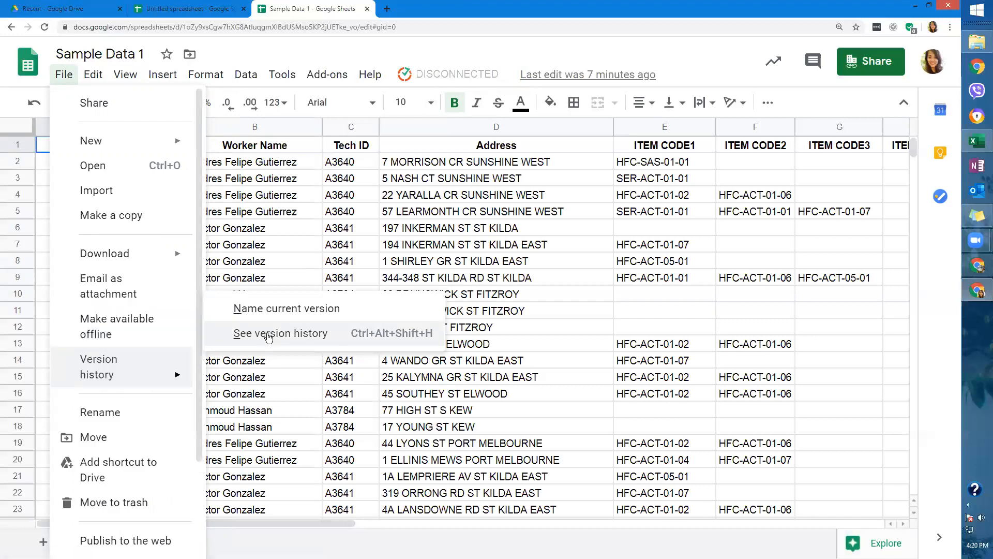
# Open the full version history and view the empty May 23, 9:33 PM version with its options.
pyautogui.click(268, 335)
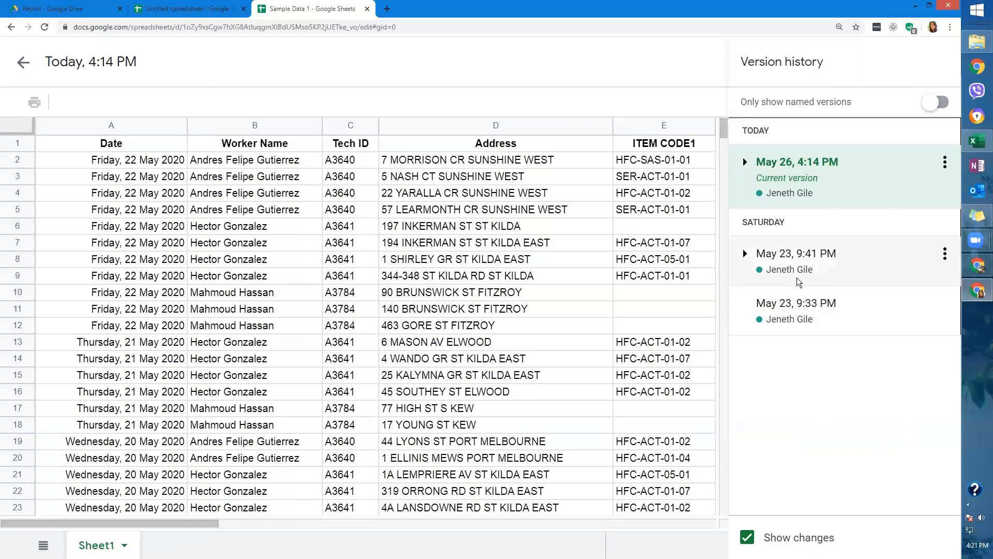
pyautogui.click(945, 305)
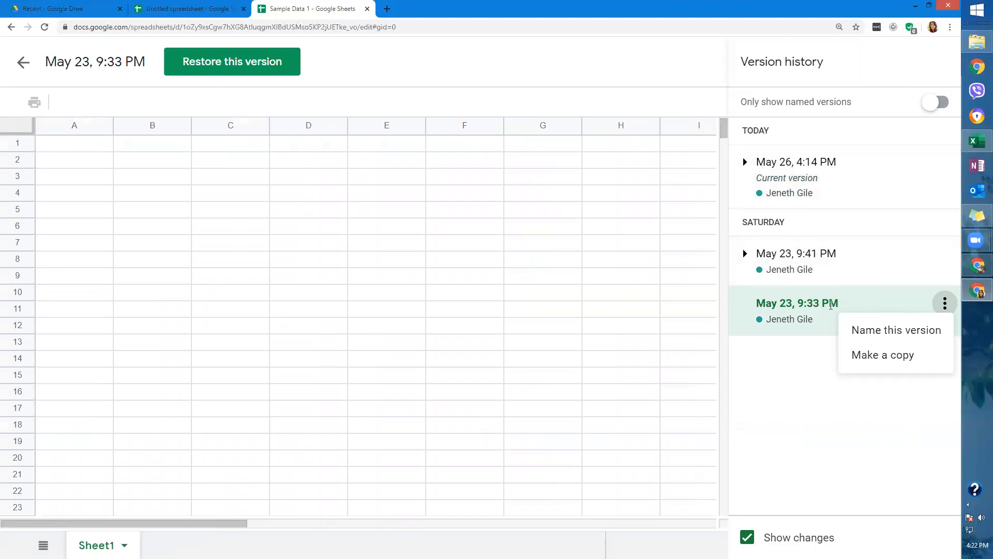
pyautogui.click(906, 328)
# Make a copy of the May 23, 9:33 PM version in My Drive.
pyautogui.click(945, 303)
pyautogui.click(945, 304)
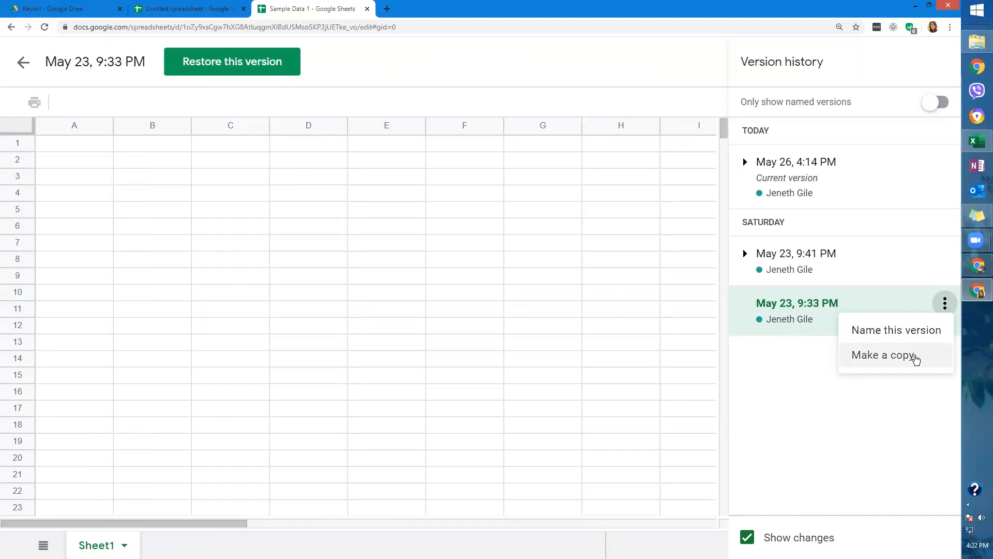
pyautogui.click(916, 357)
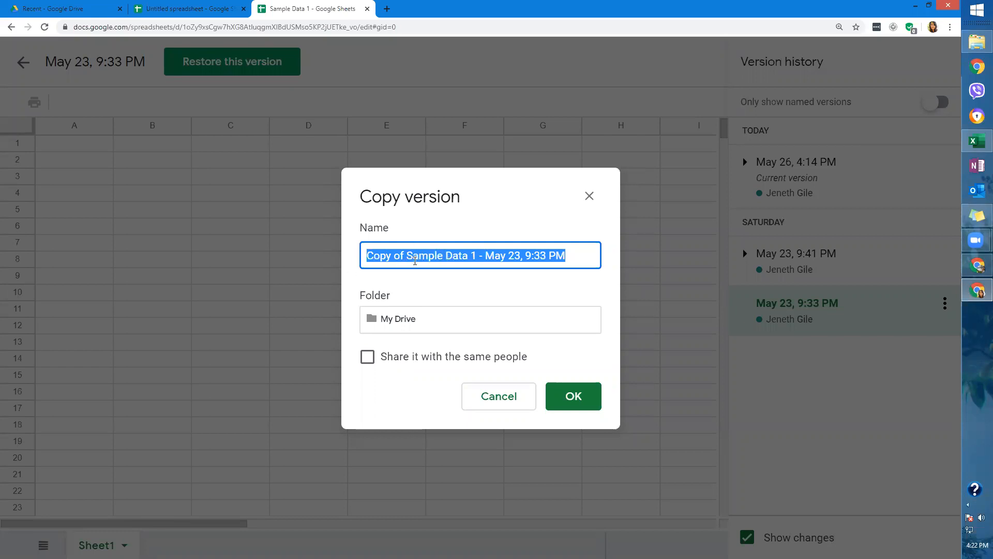
pyautogui.click(573, 394)
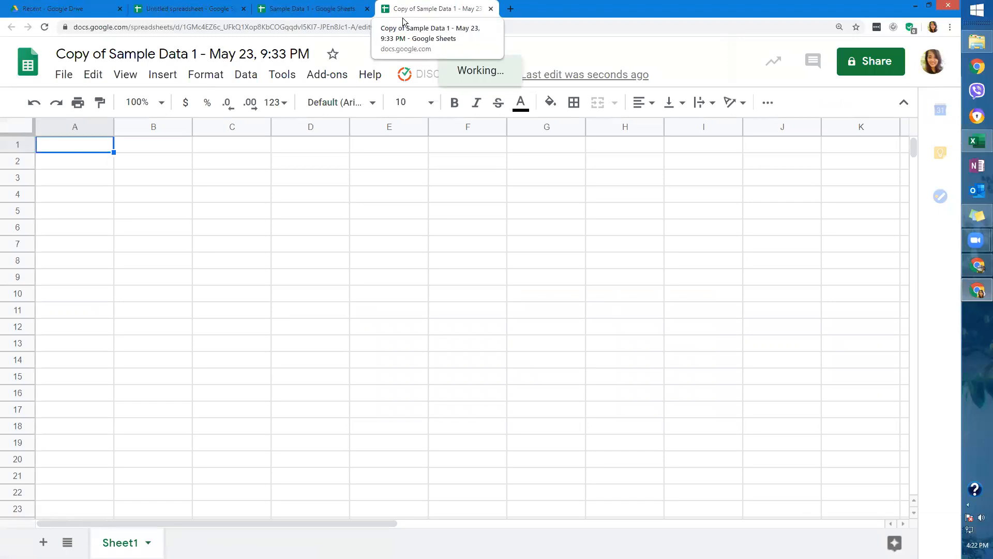
# Switch between the new copy's tab and the original version history tab.
pyautogui.click(304, 21)
pyautogui.press('Escape')
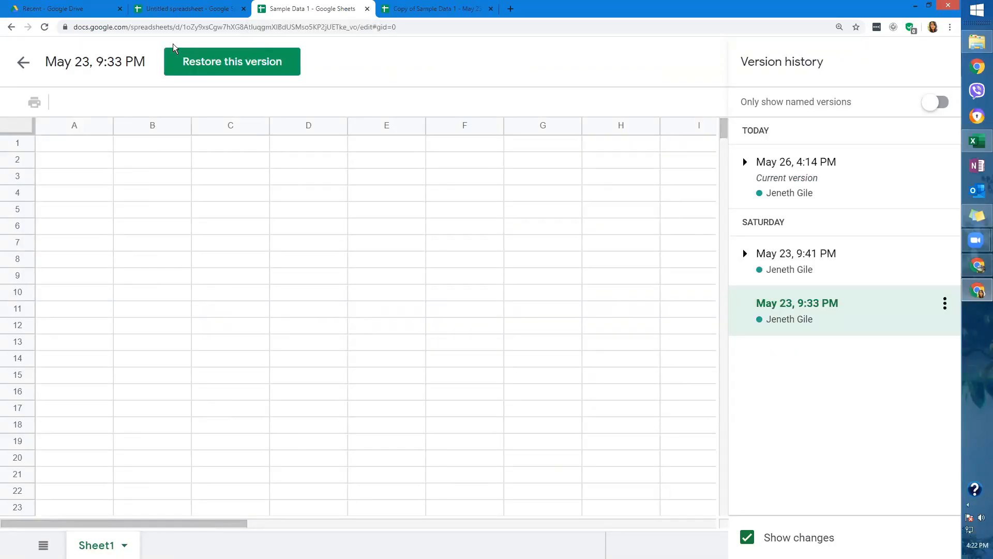
pyautogui.click(401, 9)
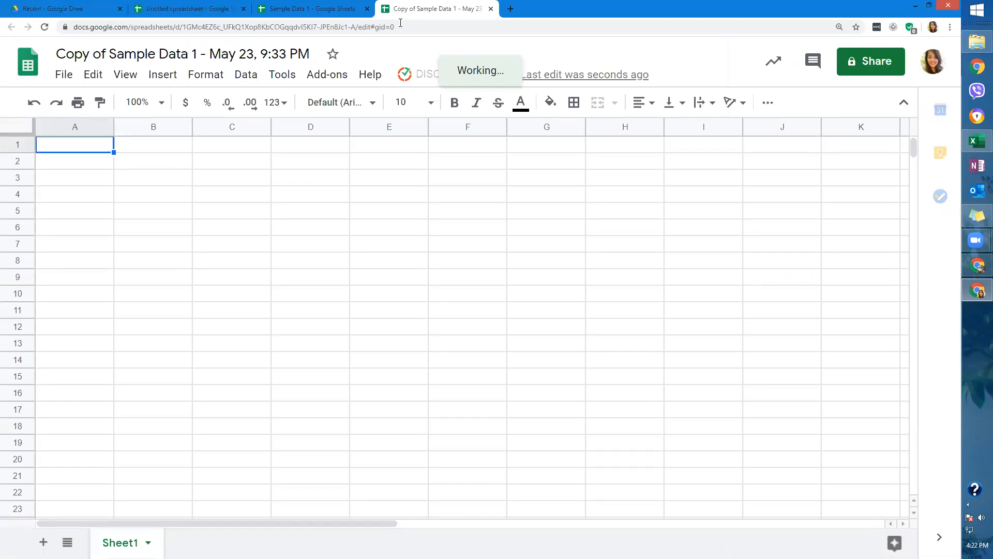
pyautogui.click(491, 9)
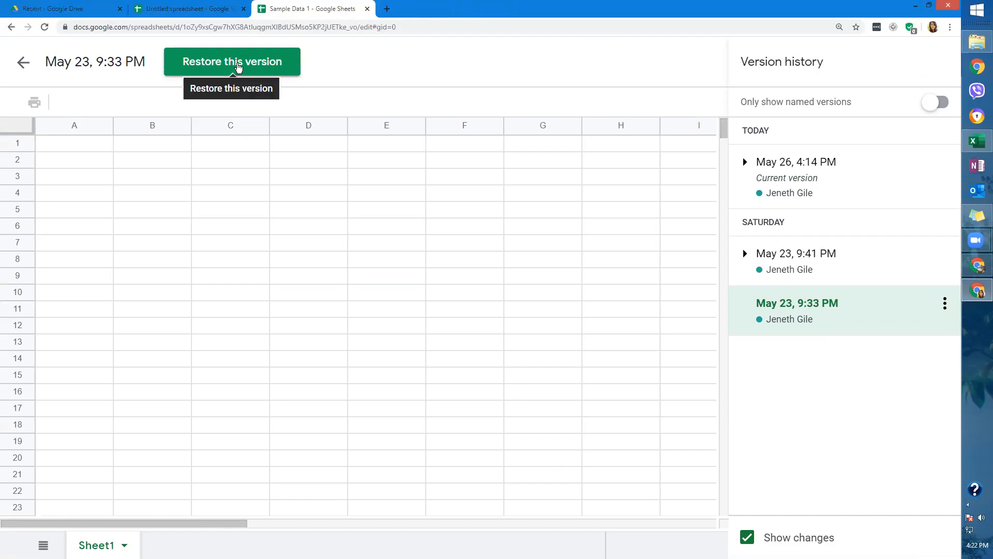
# Leave version history and open Copy of Sample Data 1 from Sheets home.
pyautogui.click(944, 304)
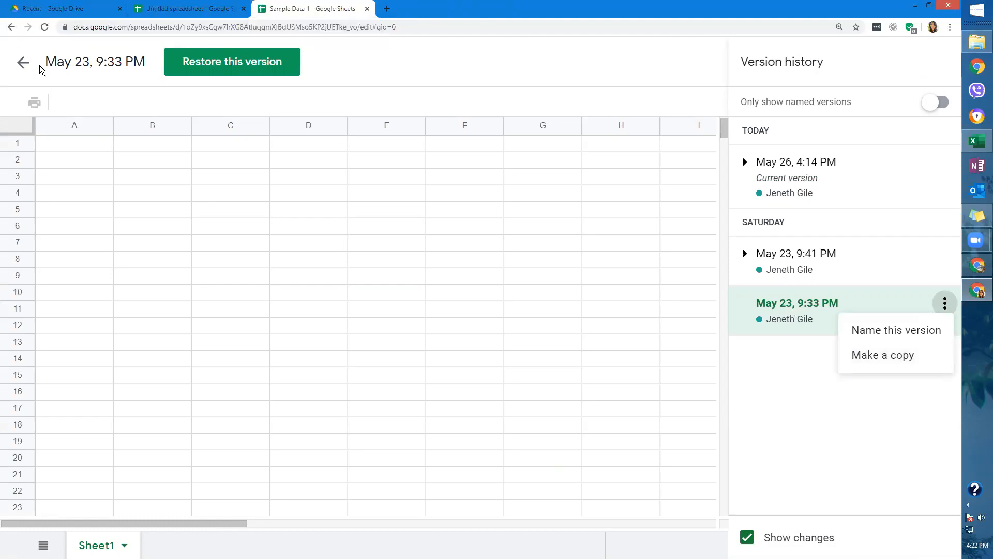
pyautogui.click(23, 65)
pyautogui.click(23, 65)
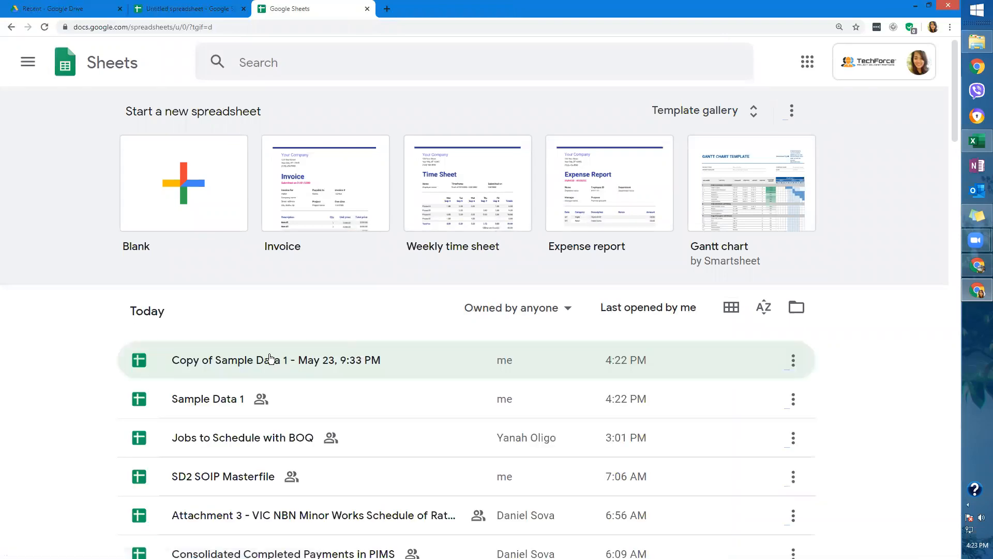
pyautogui.click(270, 358)
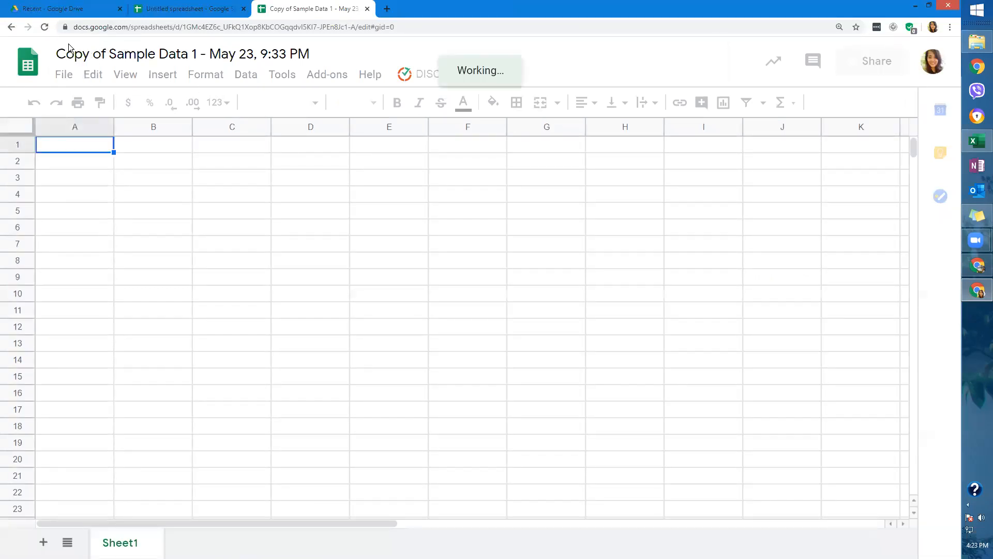
# Go back to the original Sample Data 1 by typing 'sample' in the address bar.
pyautogui.click(225, 27)
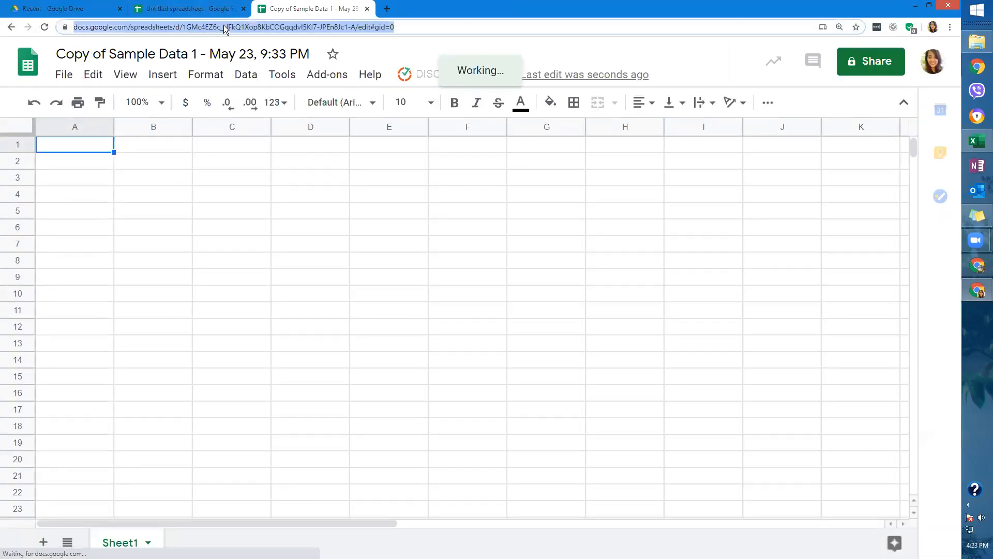
pyautogui.write('sample')
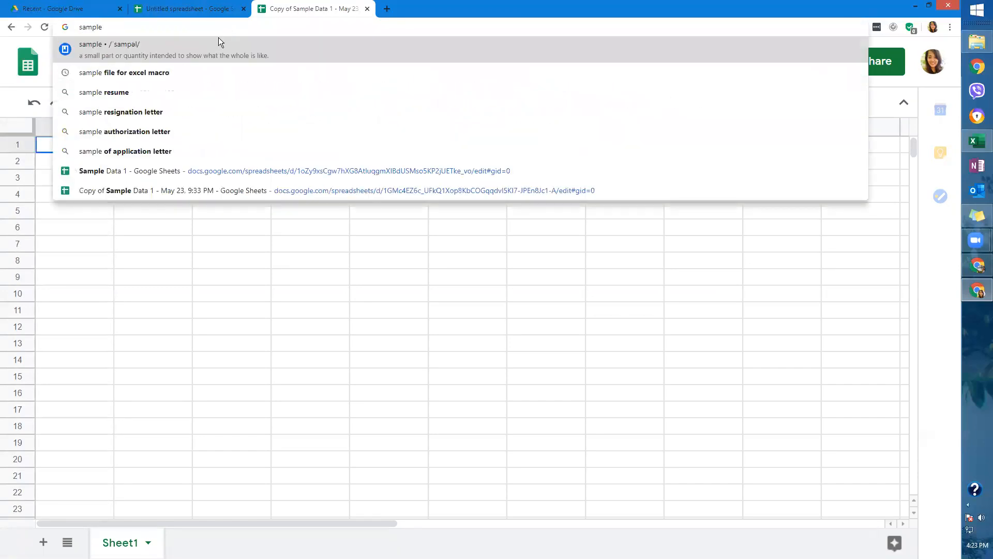
pyautogui.click(175, 133)
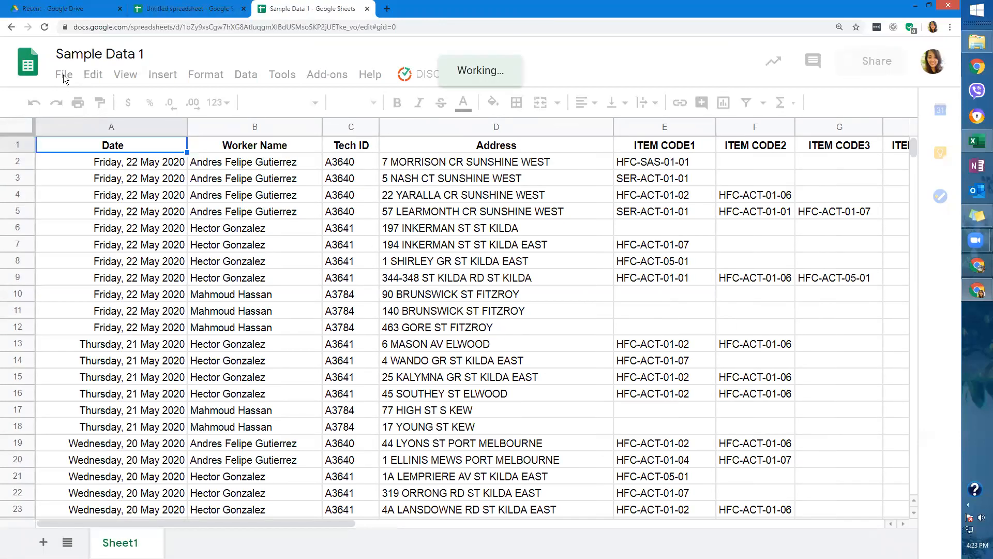
pyautogui.click(64, 78)
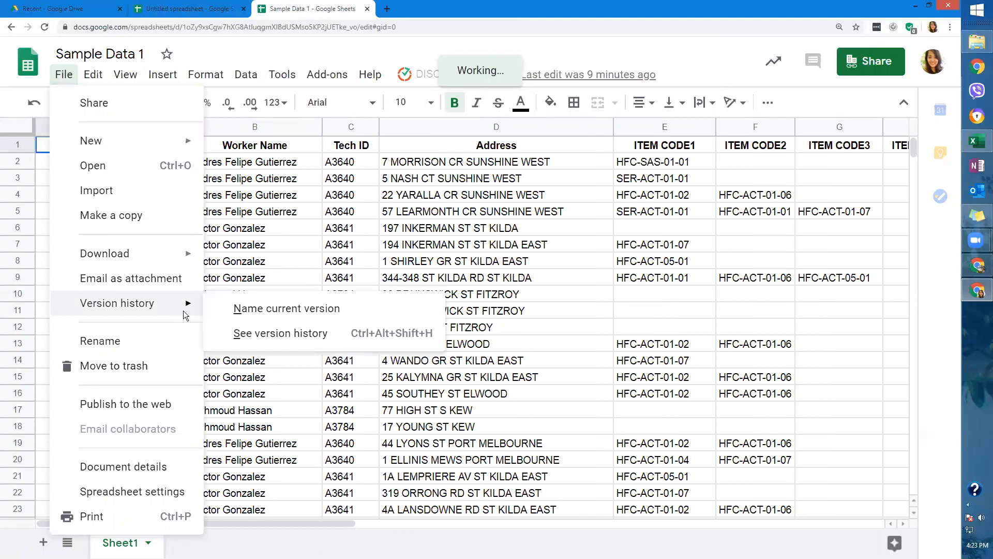
pyautogui.click(174, 341)
pyautogui.press('Return')
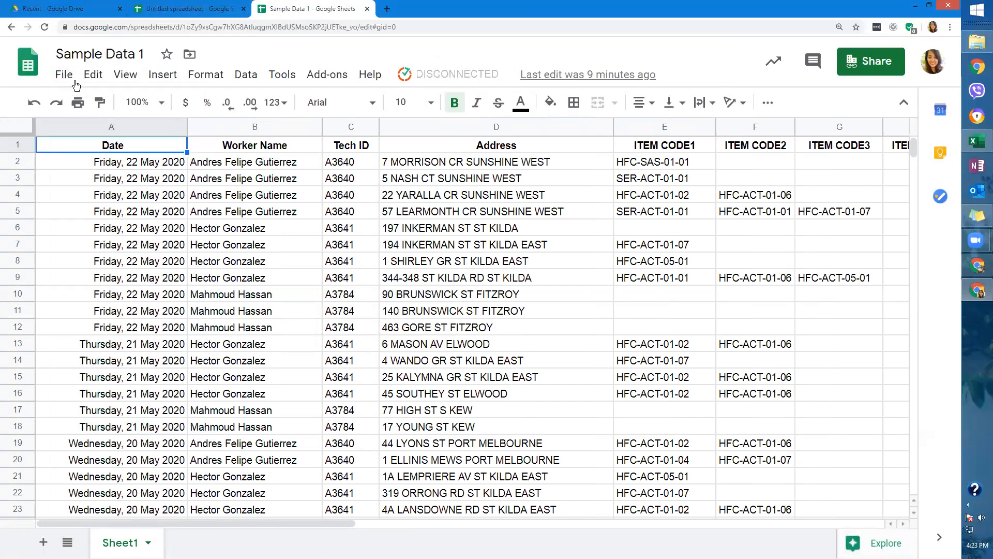
pyautogui.click(64, 74)
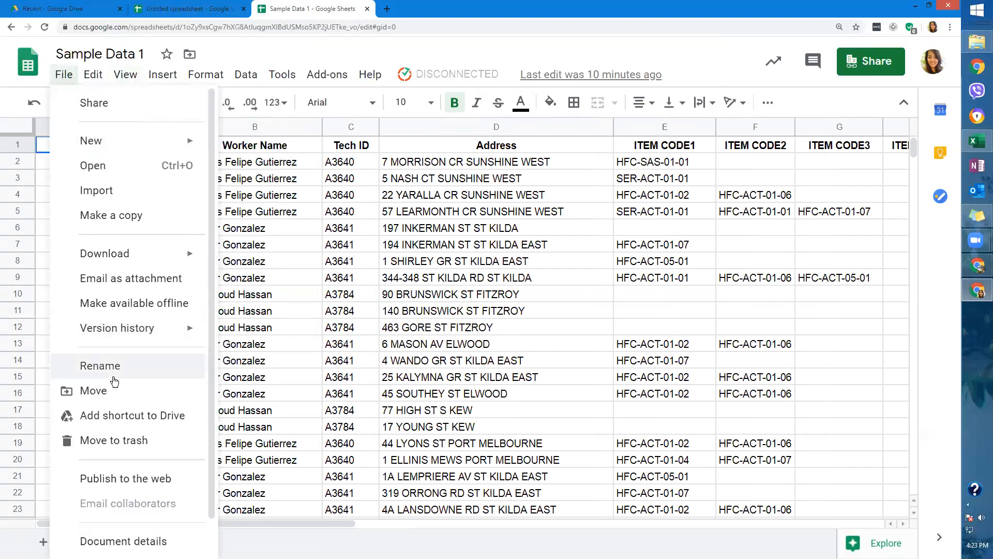
pyautogui.click(117, 52)
pyautogui.doubleClick(77, 56)
pyautogui.press('Return')
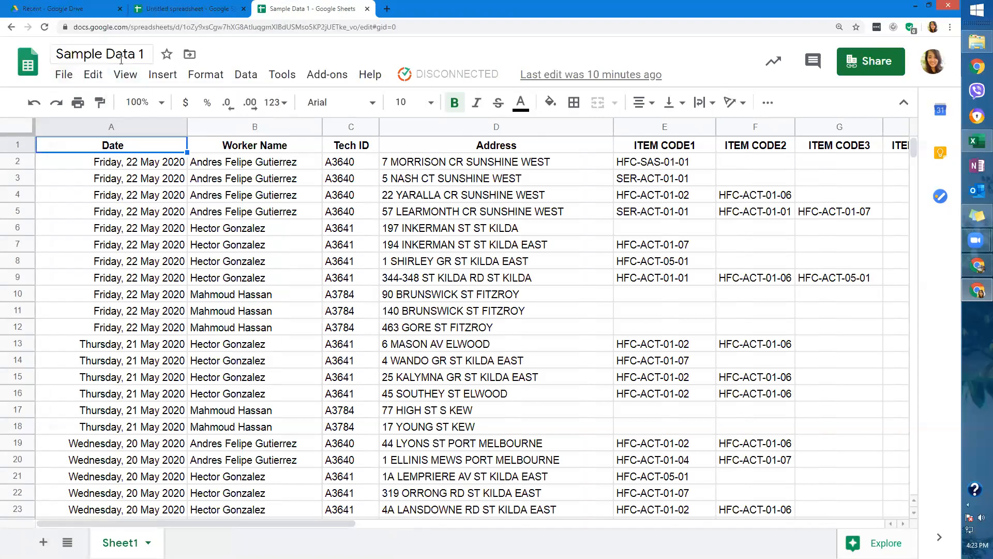
pyautogui.click(64, 75)
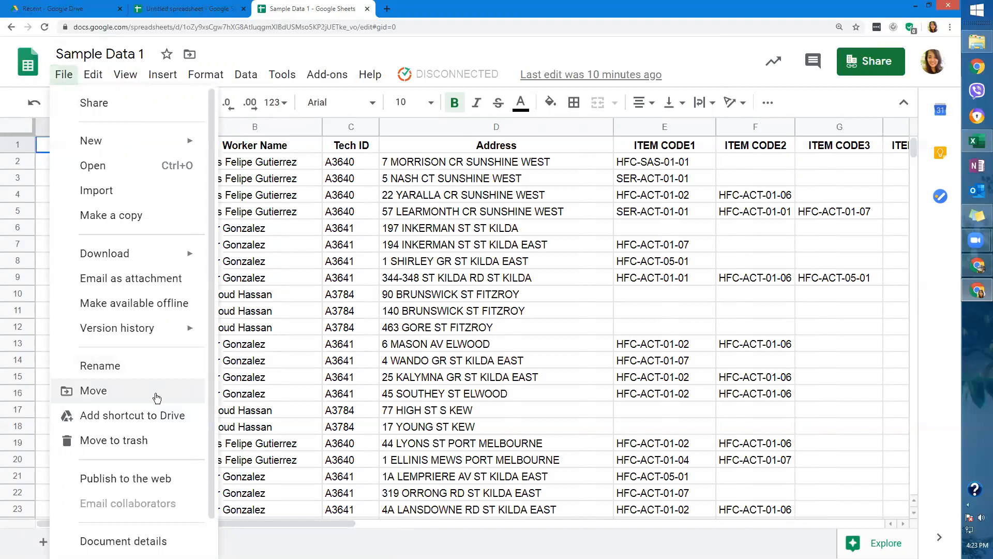
pyautogui.click(158, 397)
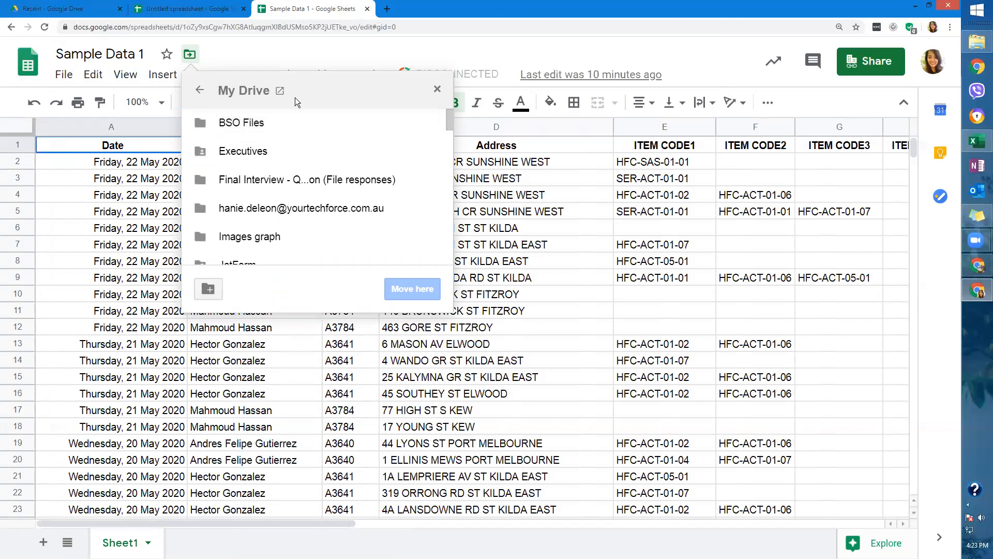
pyautogui.click(437, 90)
pyautogui.click(64, 74)
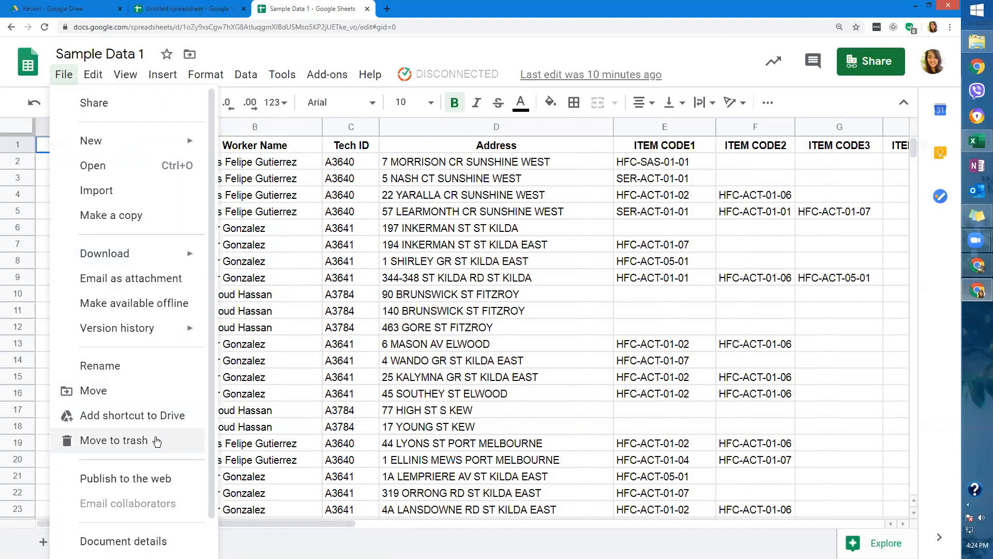
pyautogui.scroll(-1, 160, 429)
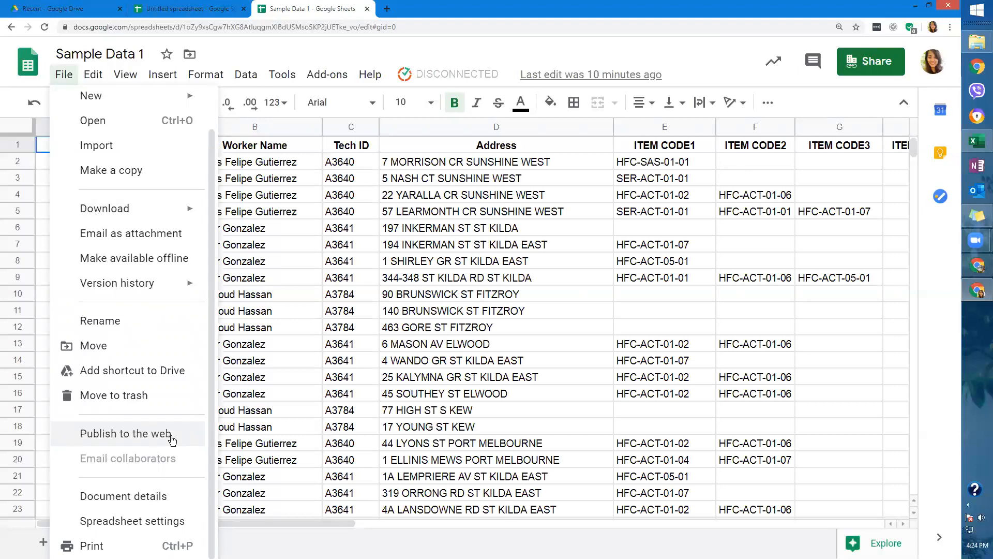
# Review the Publish to the web settings and the document details (My Drive, created May 23, 2020).
pyautogui.click(172, 440)
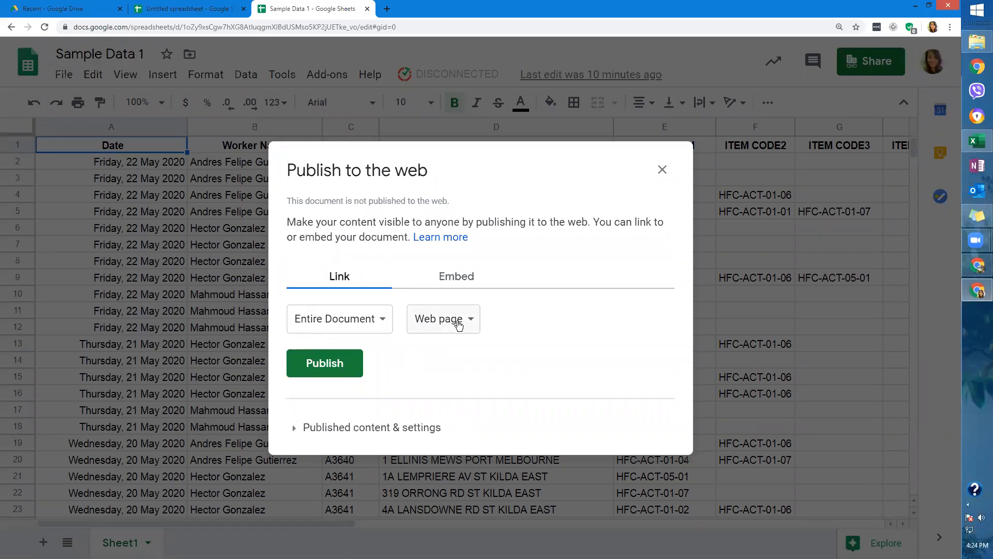
pyautogui.click(306, 427)
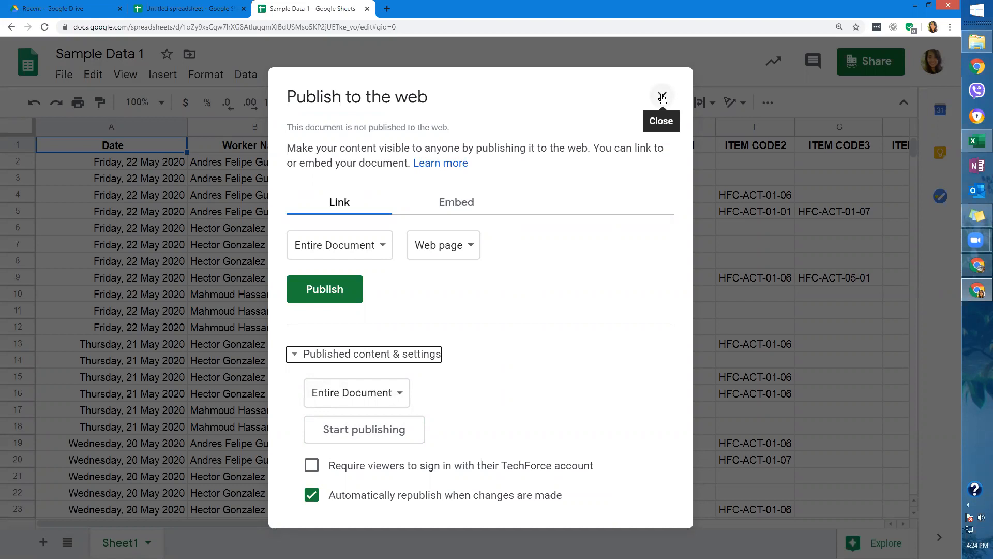
pyautogui.click(64, 75)
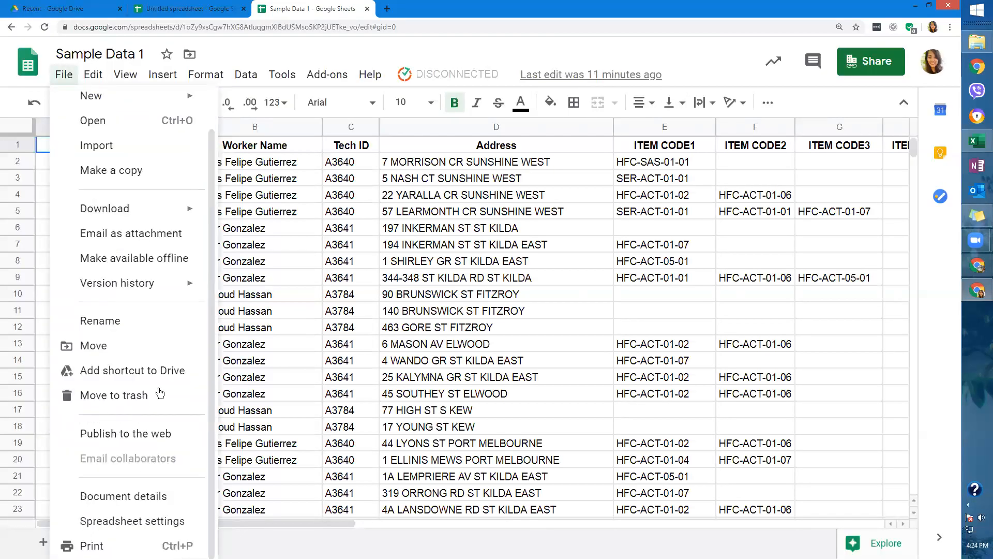
pyautogui.click(155, 498)
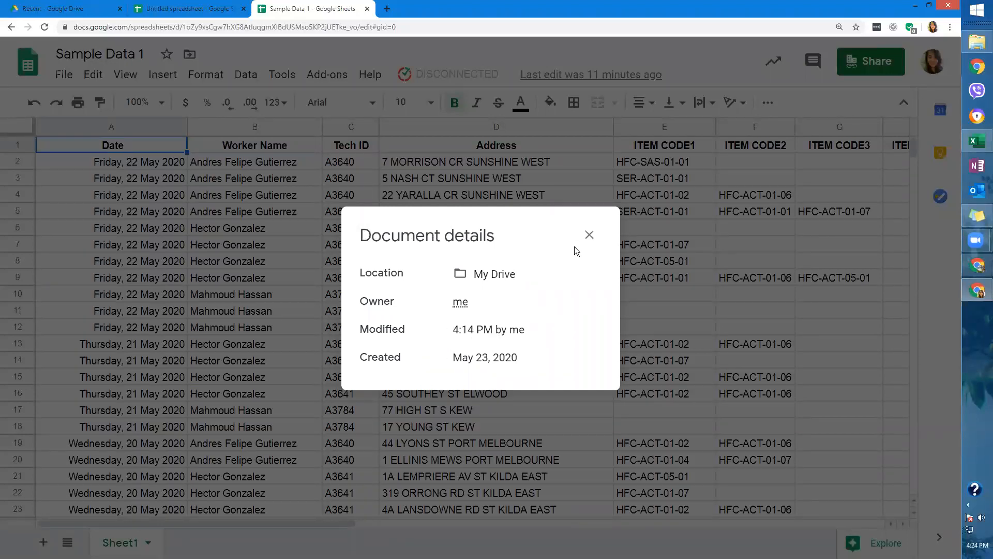
pyautogui.press('Escape')
pyautogui.click(63, 75)
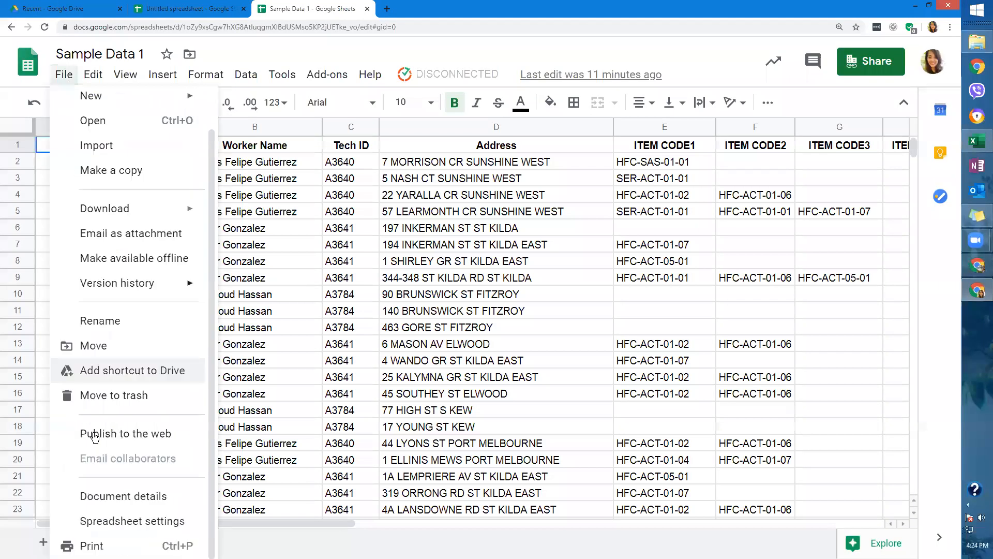
pyautogui.click(152, 523)
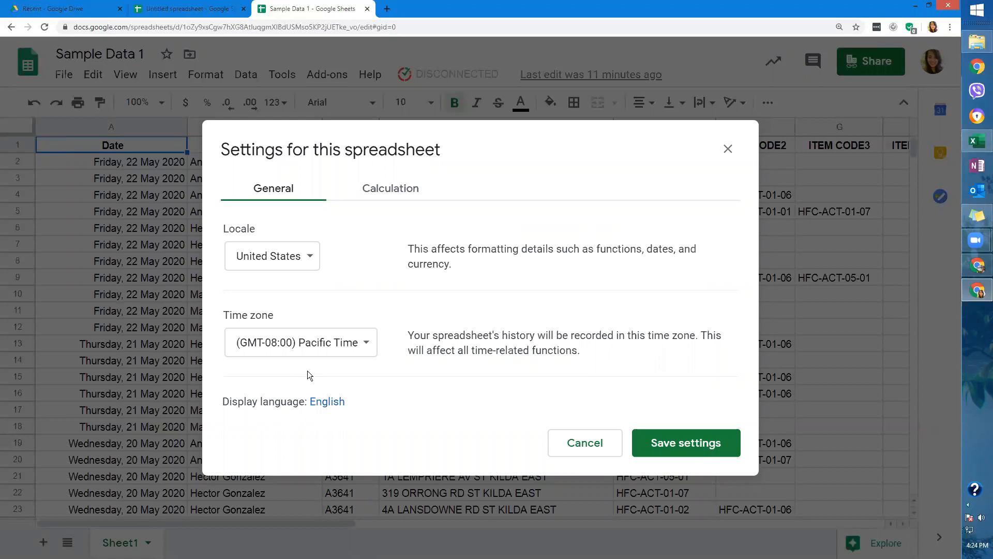
# Check the Calculation and General (locale, time zone) settings, then cancel without saving.
pyautogui.click(383, 194)
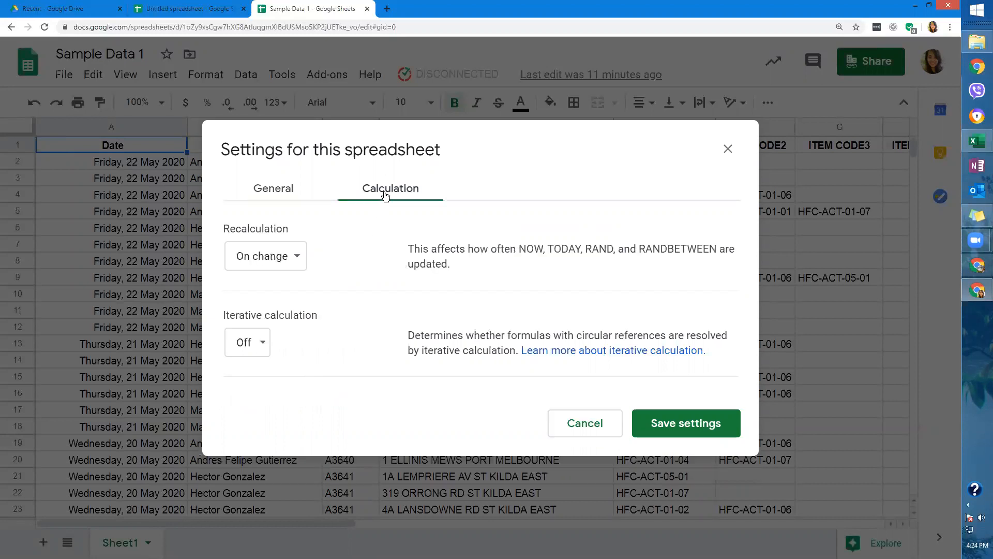
pyautogui.click(280, 198)
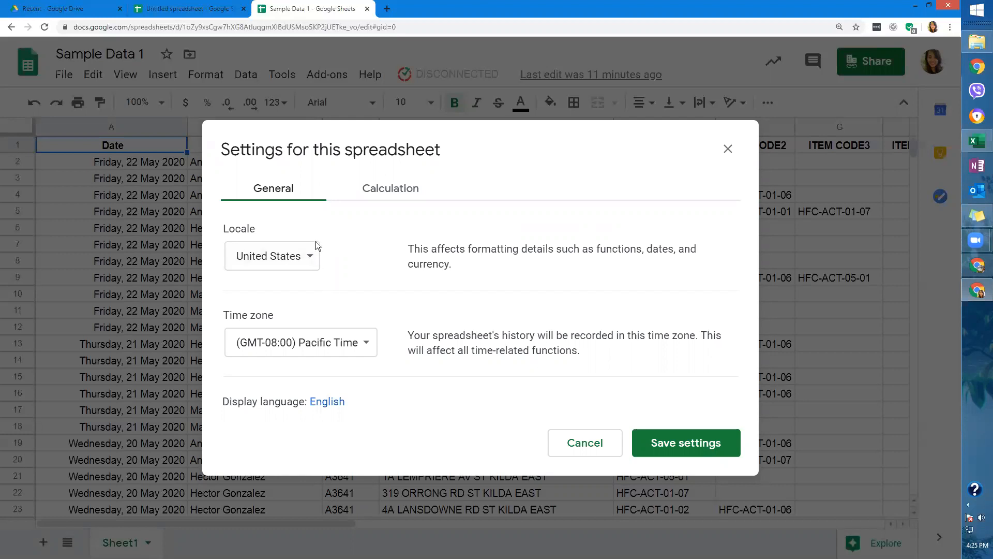
pyautogui.click(585, 442)
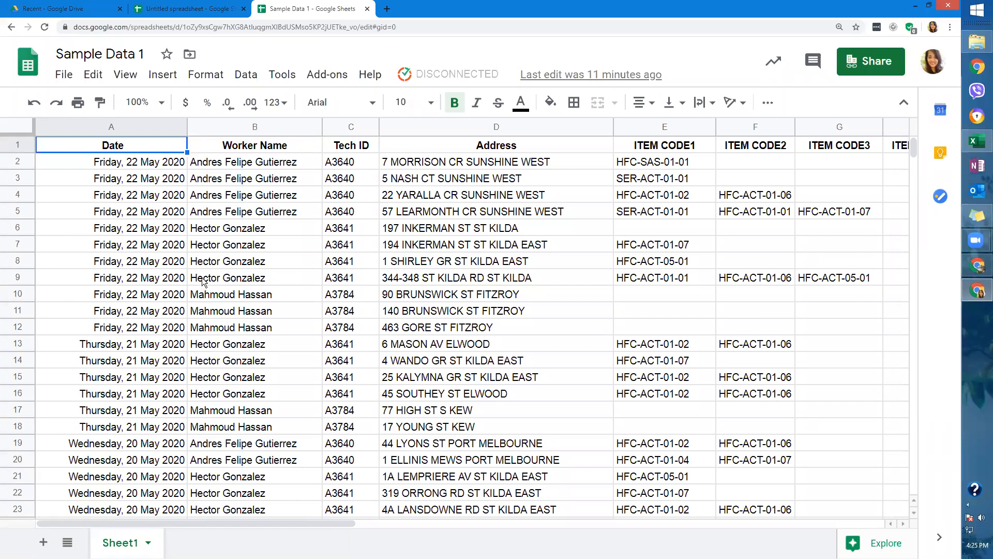
pyautogui.click(64, 74)
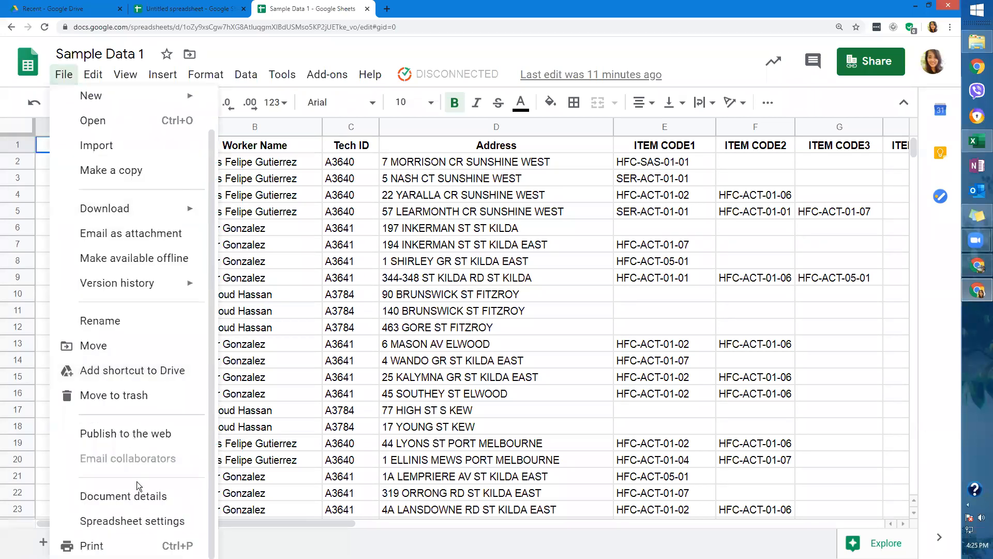
pyautogui.click(106, 541)
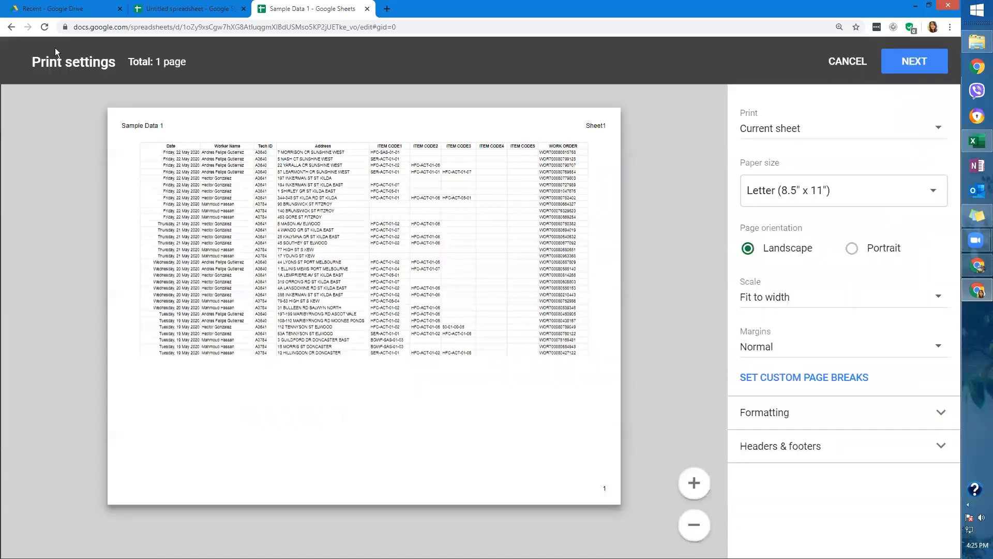
pyautogui.click(12, 27)
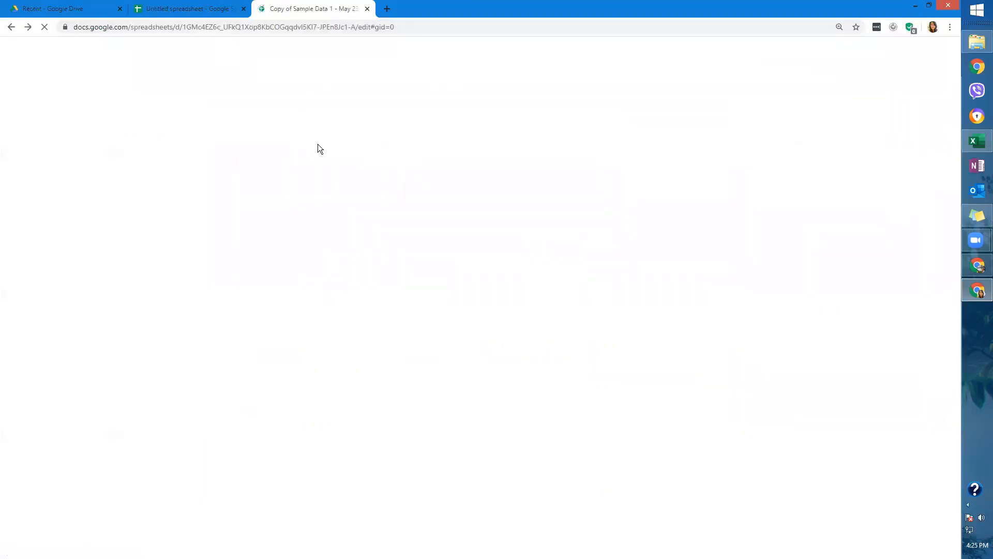
pyautogui.click(296, 30)
pyautogui.write('sample')
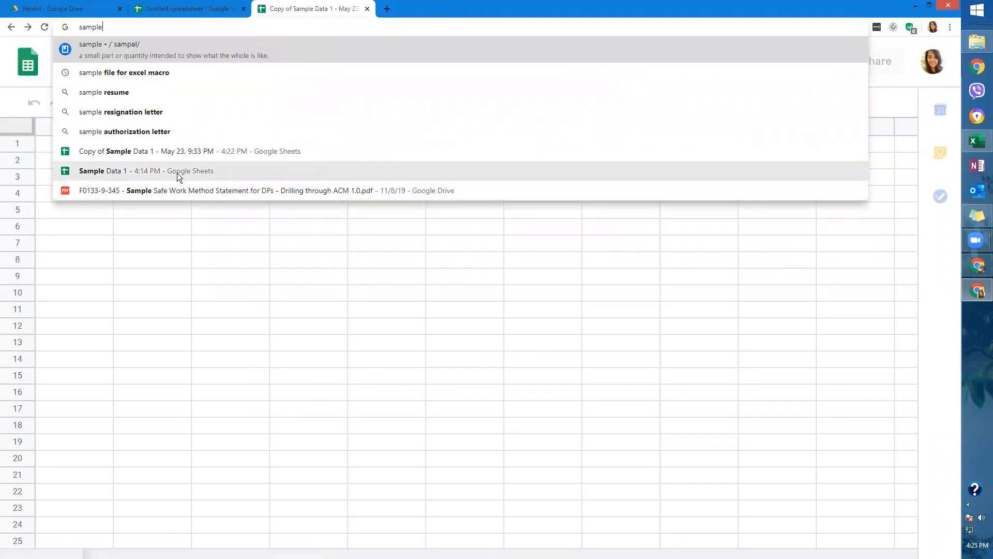
pyautogui.click(177, 173)
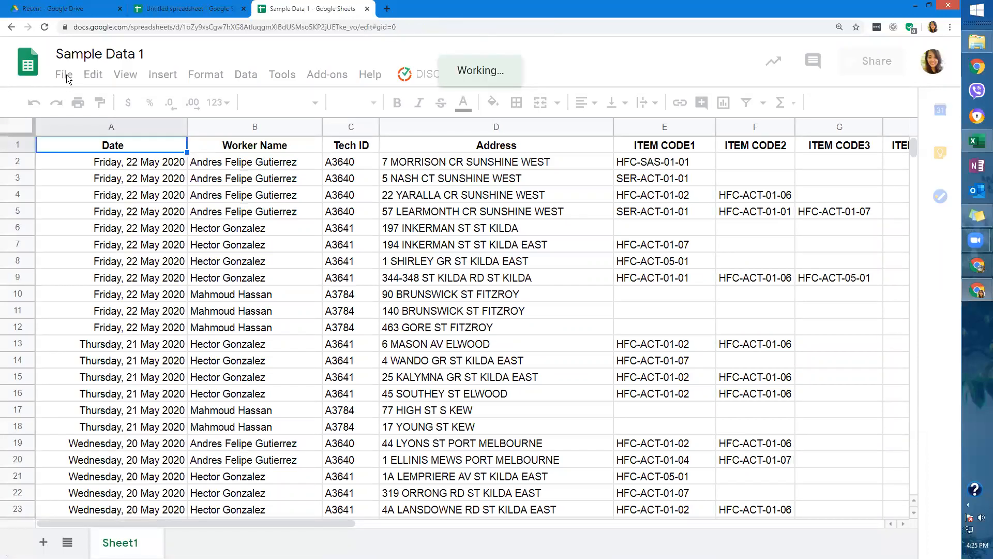
pyautogui.click(64, 75)
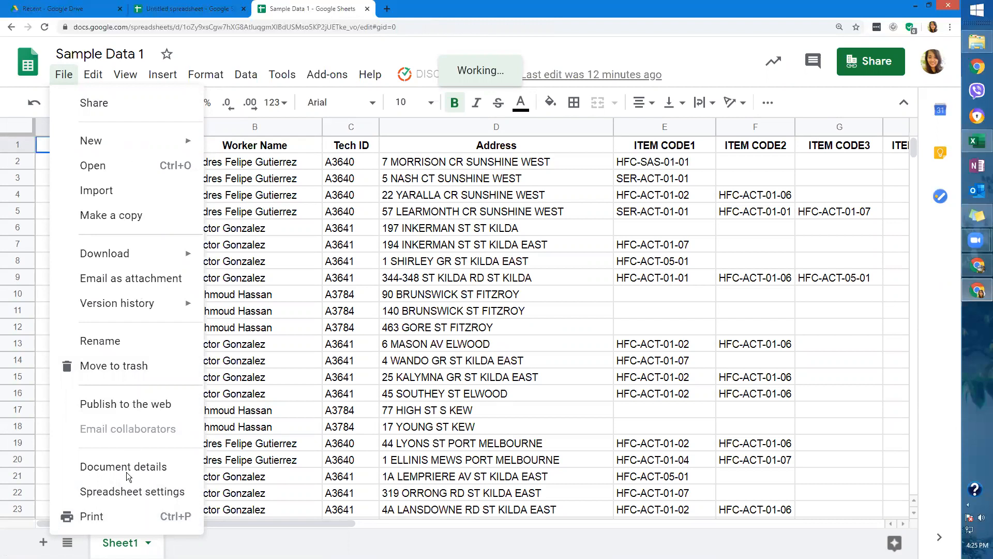
pyautogui.click(281, 206)
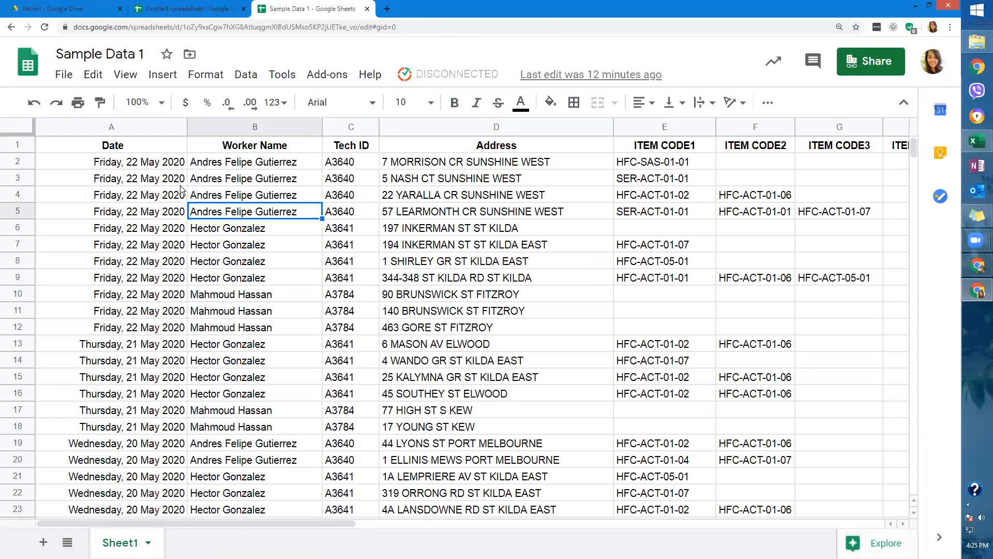
pyautogui.click(255, 287)
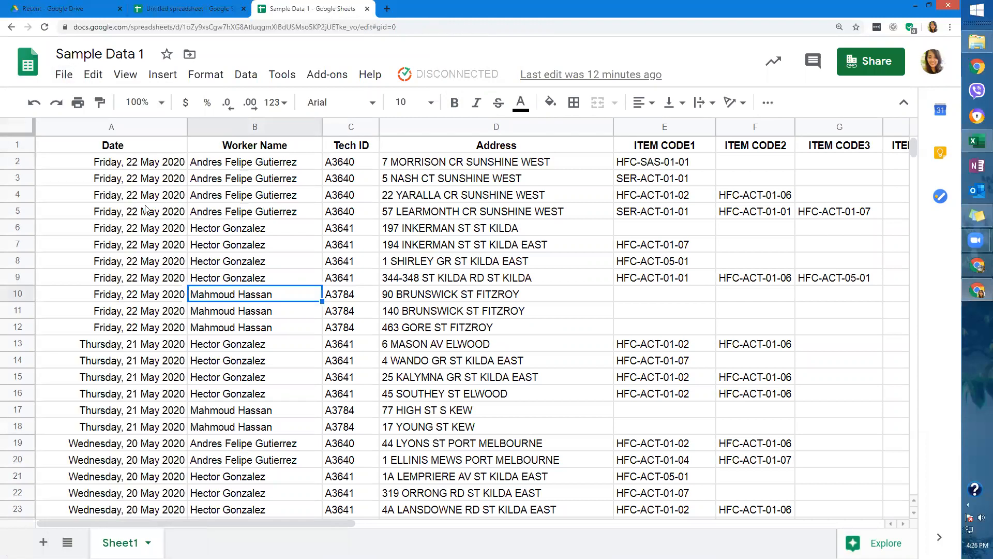
pyautogui.click(95, 82)
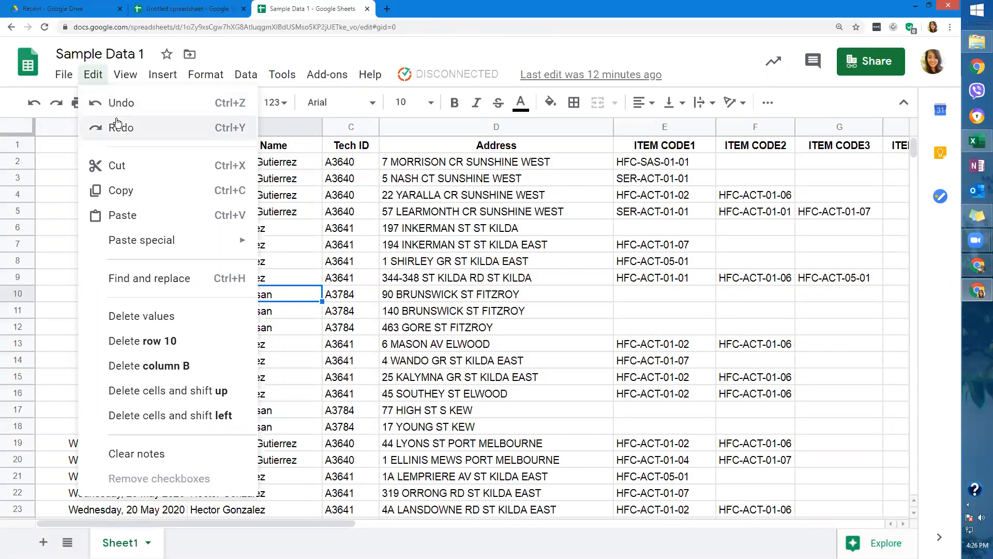
pyautogui.click(290, 217)
pyautogui.rightClick(290, 216)
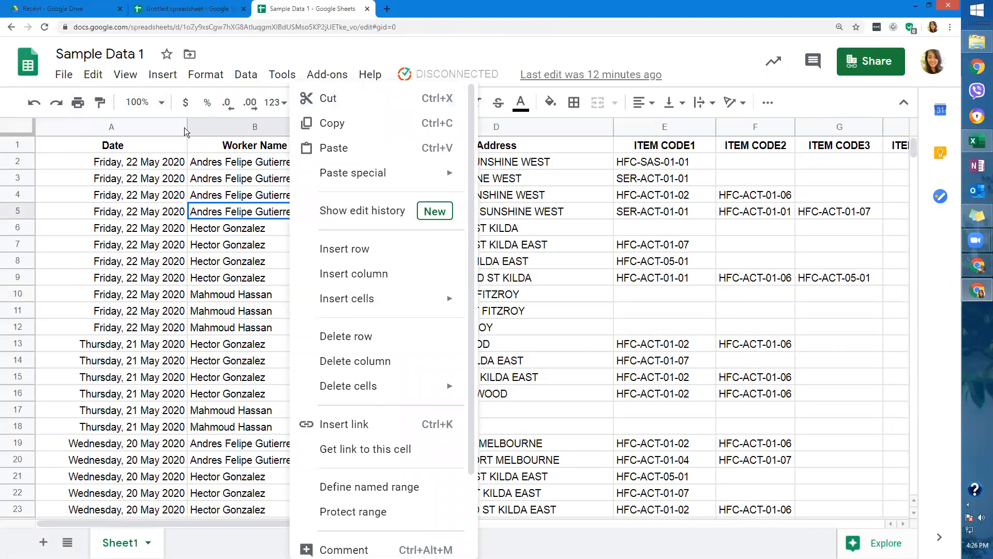
pyautogui.click(130, 178)
pyautogui.click(96, 77)
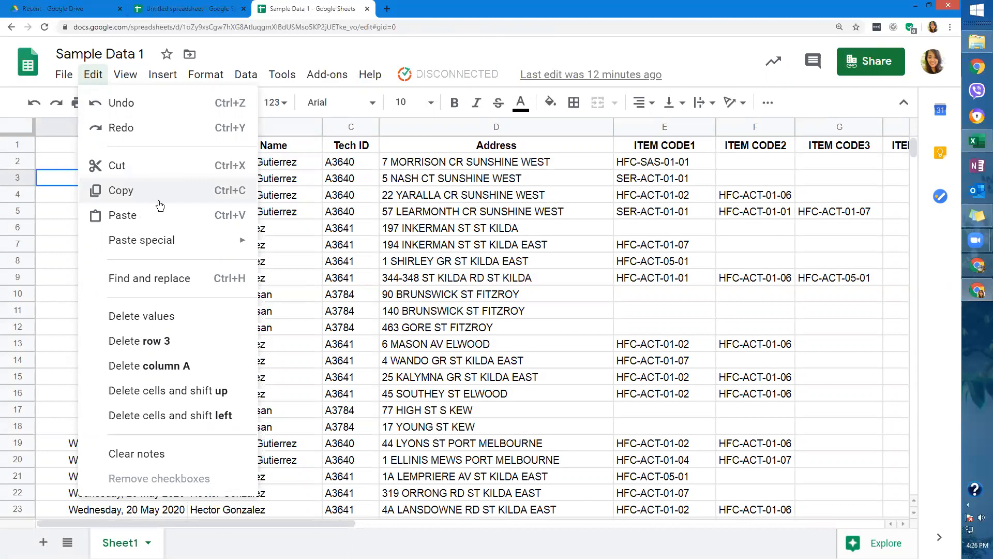
pyautogui.moveTo(207, 255)
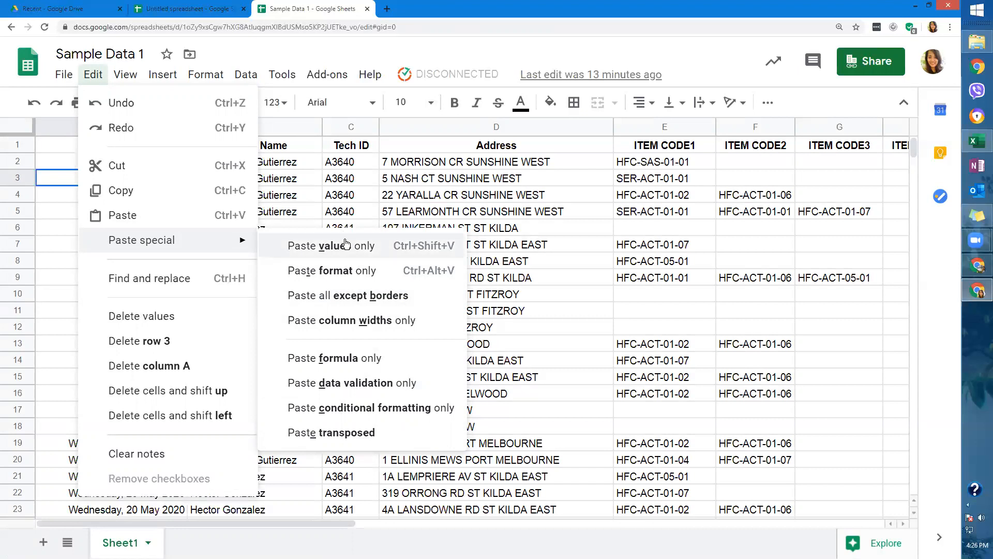
pyautogui.click(326, 199)
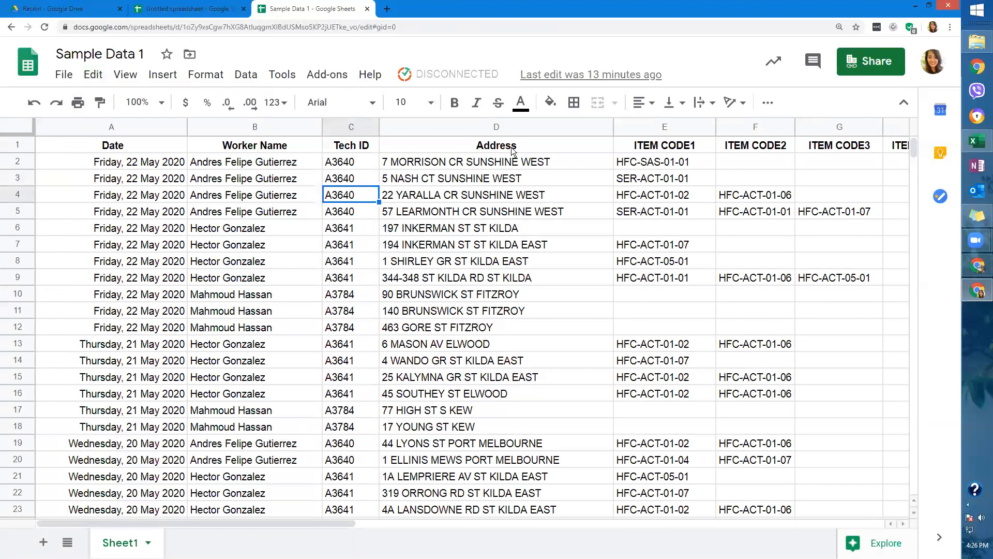
# Select the worker-name cells B2:B5 and bring up the Edit menu commands.
pyautogui.click(532, 155)
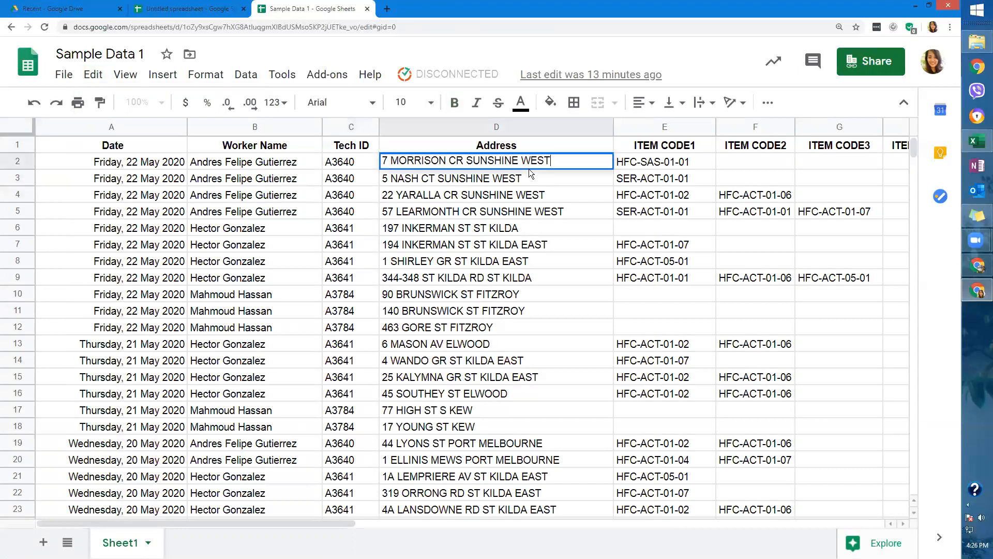
pyautogui.click(64, 74)
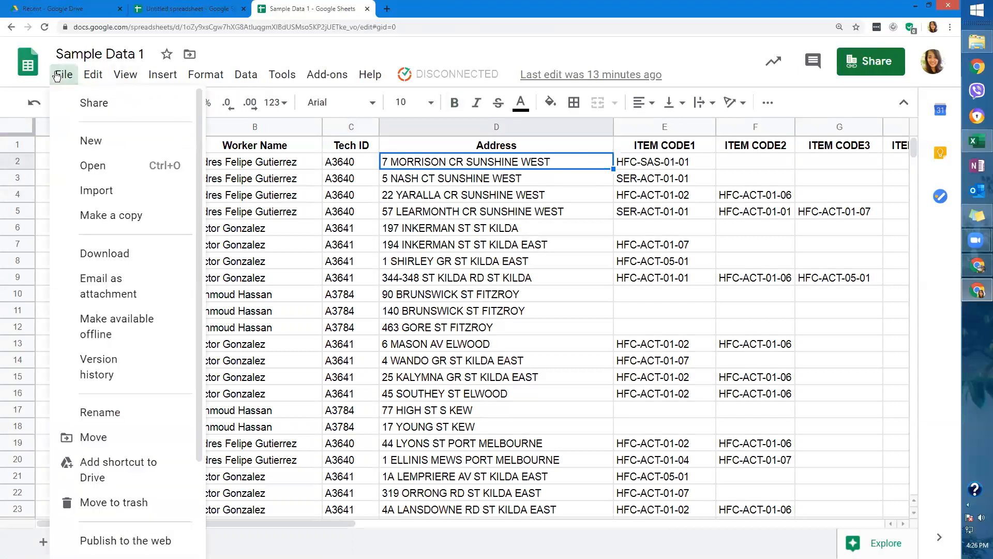
pyautogui.moveTo(93, 75)
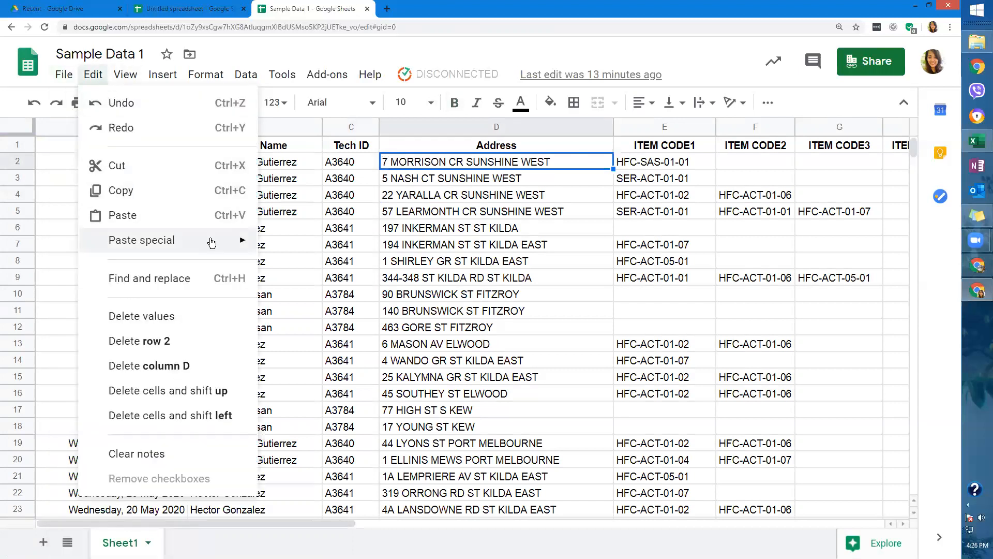
pyautogui.moveTo(295, 162); pyautogui.dragTo(298, 209)
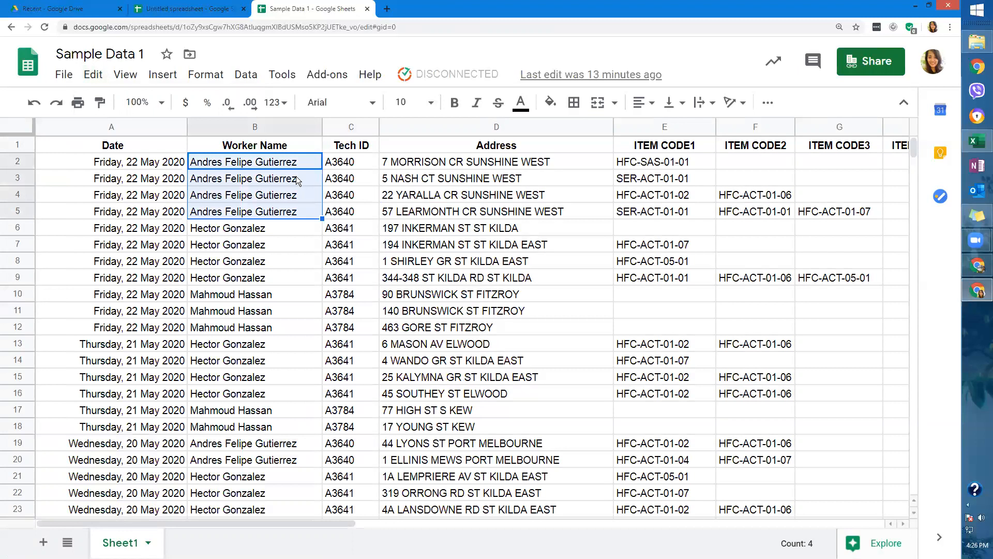
pyautogui.click(93, 74)
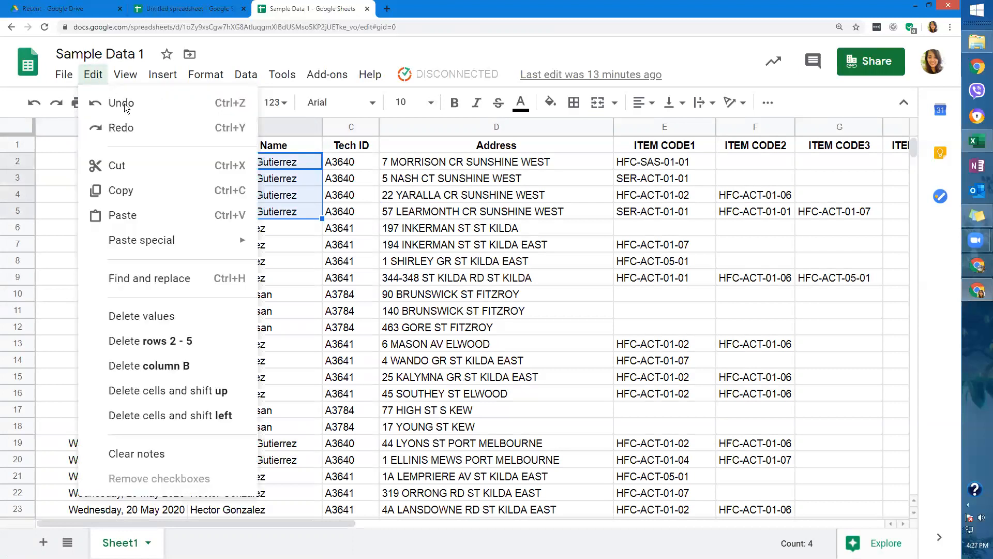
pyautogui.moveTo(203, 253)
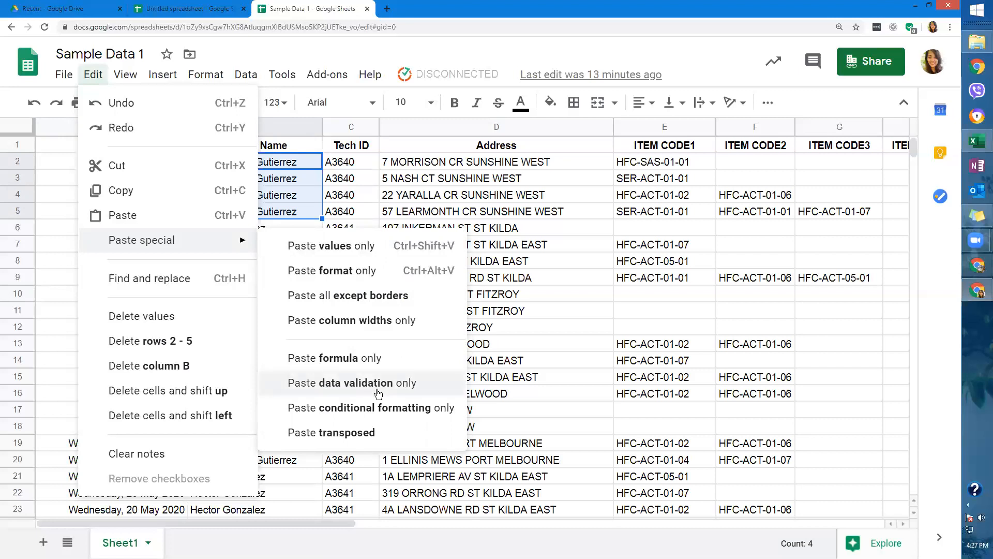
pyautogui.click(342, 197)
pyautogui.click(245, 74)
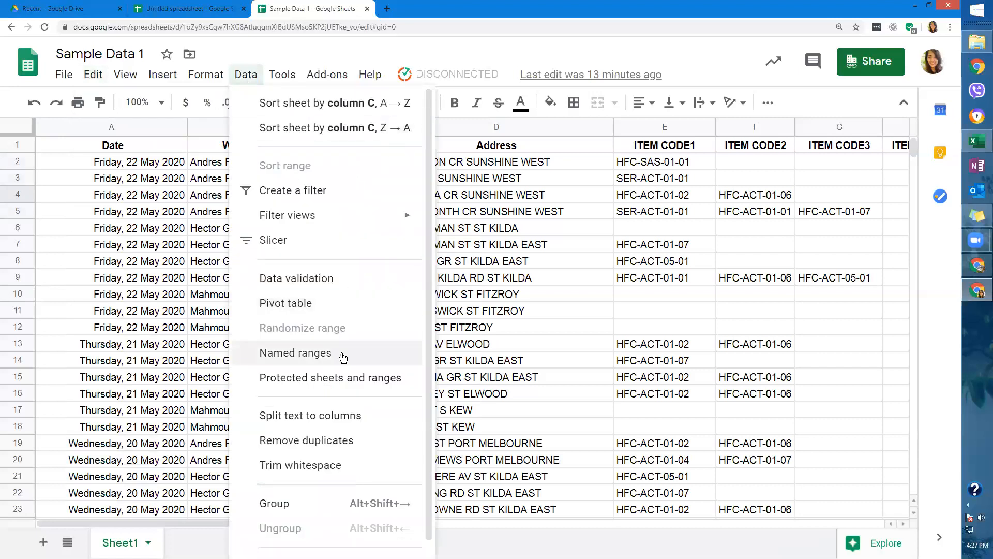
pyautogui.moveTo(95, 80)
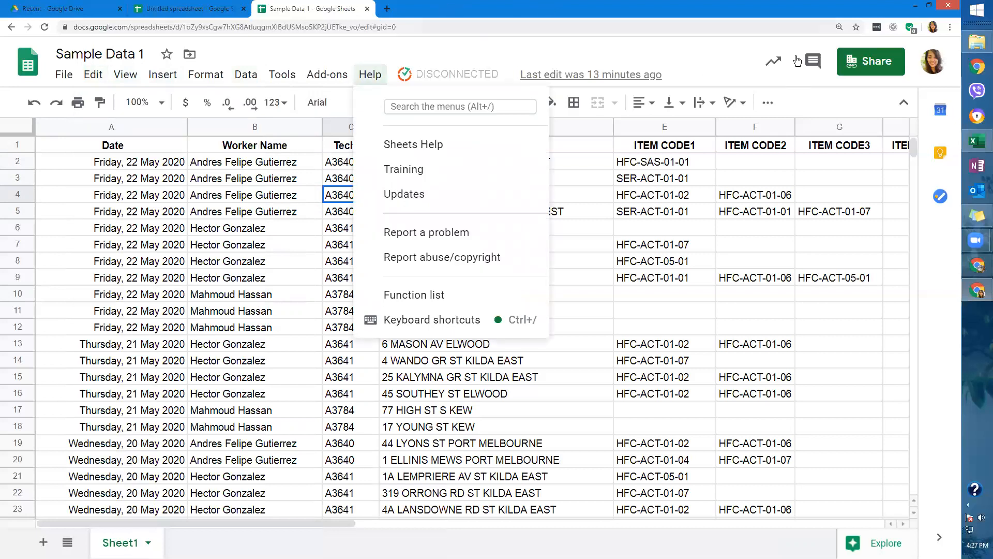
pyautogui.click(923, 61)
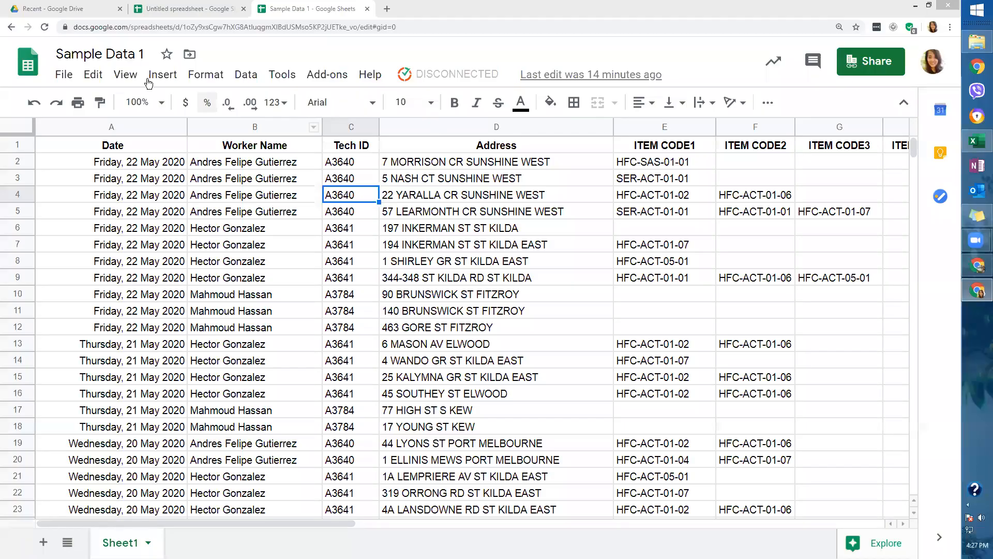
pyautogui.click(117, 80)
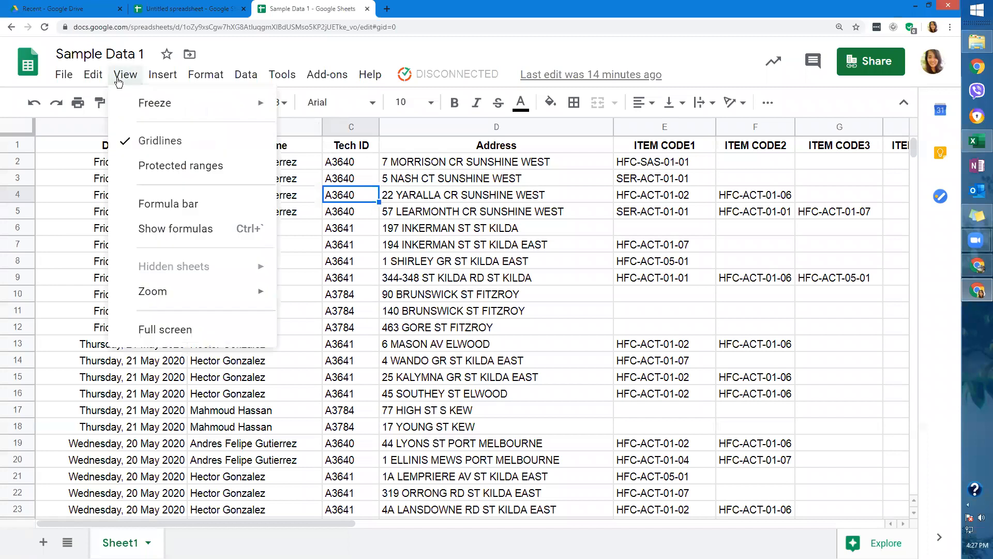
pyautogui.moveTo(93, 75)
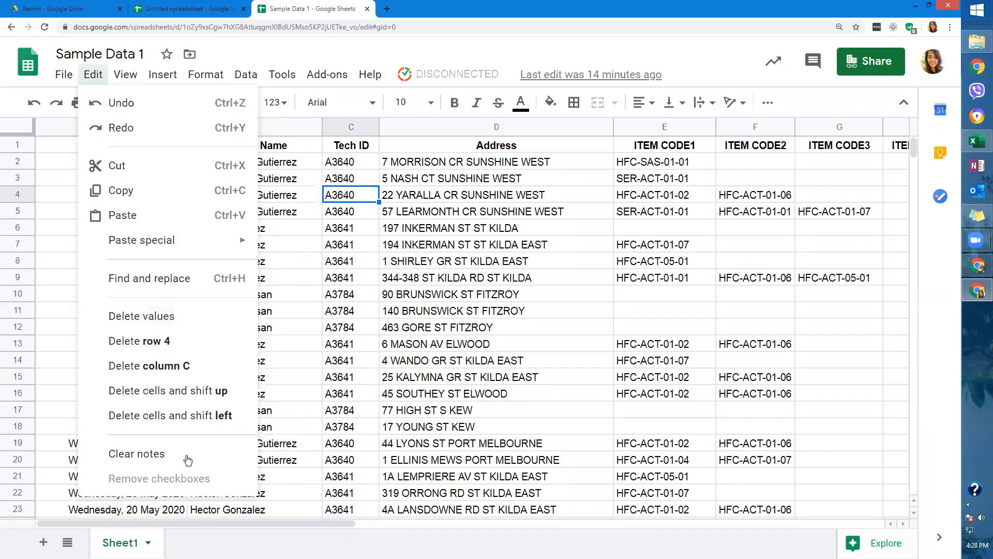
# Dismiss the Edit menu by clicking on the sheet, leaving Sample Data 1 unchanged.
pyautogui.click(291, 312)
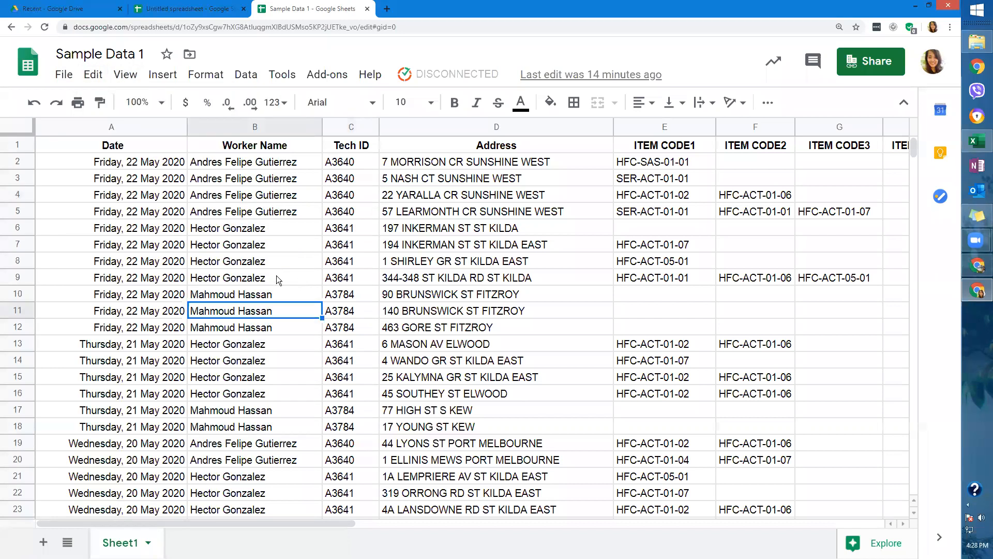
# Add the note 'important to log' to Worker Name cell B2.
pyautogui.rightClick(293, 165)
pyautogui.click(294, 165)
pyautogui.rightClick(297, 165)
pyautogui.click(288, 163)
pyautogui.rightClick(289, 164)
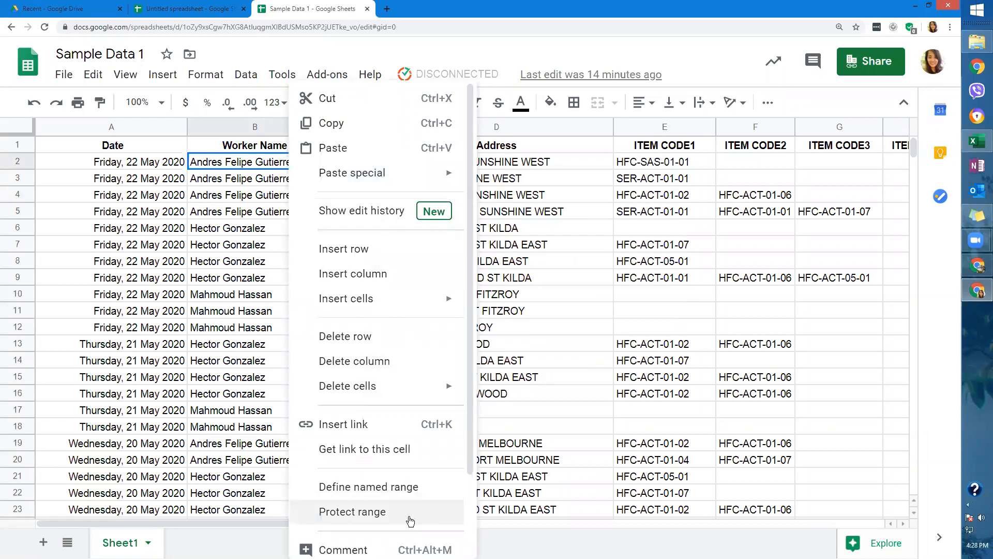
pyautogui.scroll(-2, 406, 513)
pyautogui.click(407, 488)
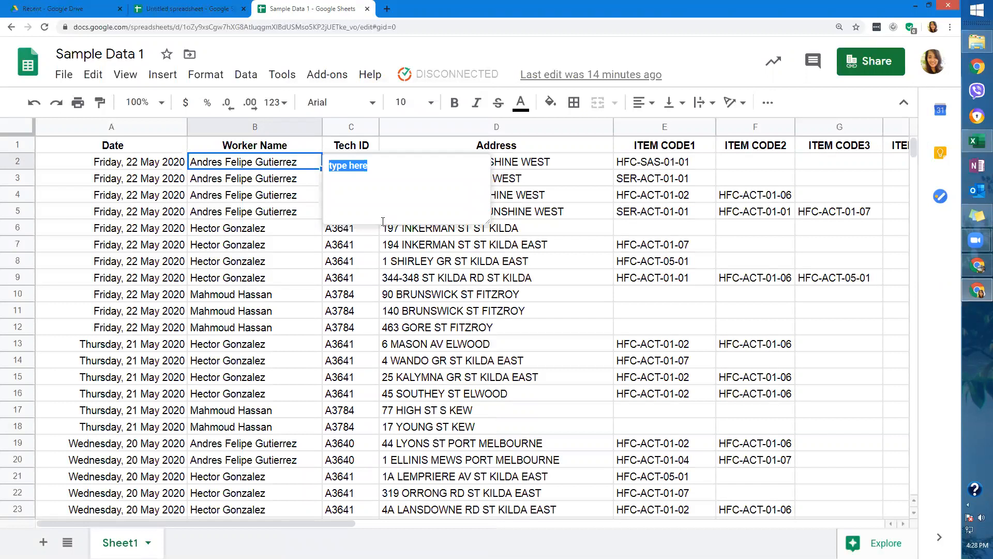
pyautogui.write('important to log')
pyautogui.click(385, 260)
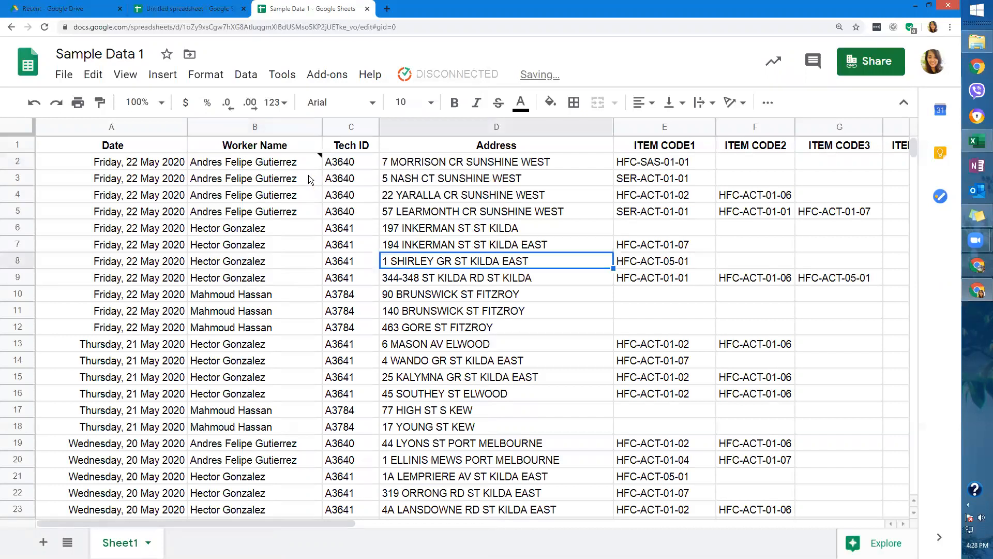
# Add the same 'important to log' note to cell B7.
pyautogui.rightClick(307, 240)
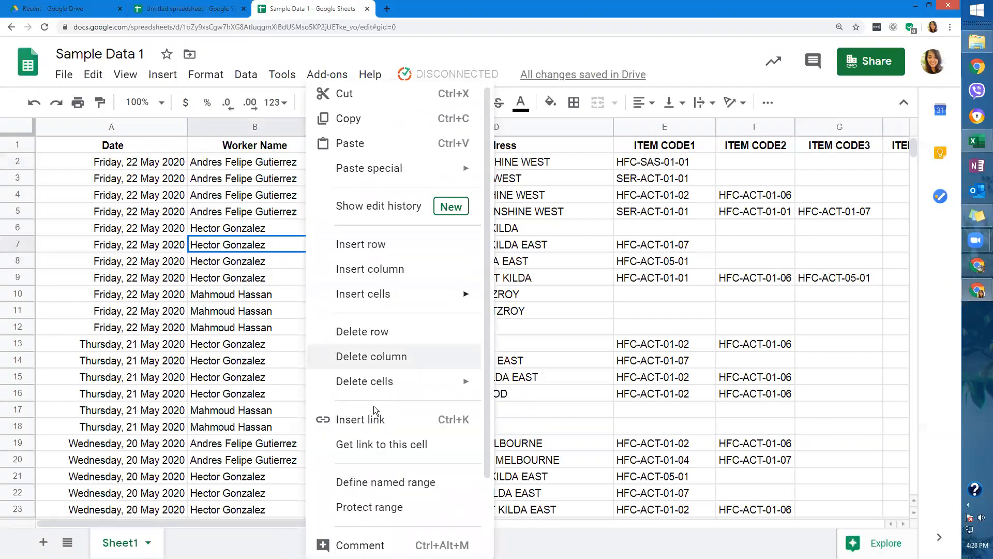
pyautogui.scroll(-1, 414, 530)
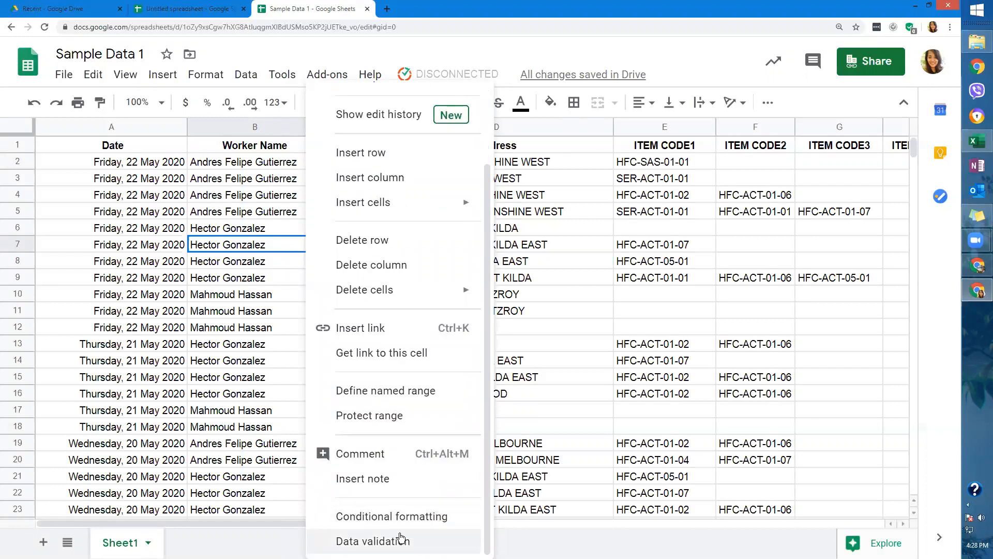
pyautogui.click(396, 484)
pyautogui.write('impr')
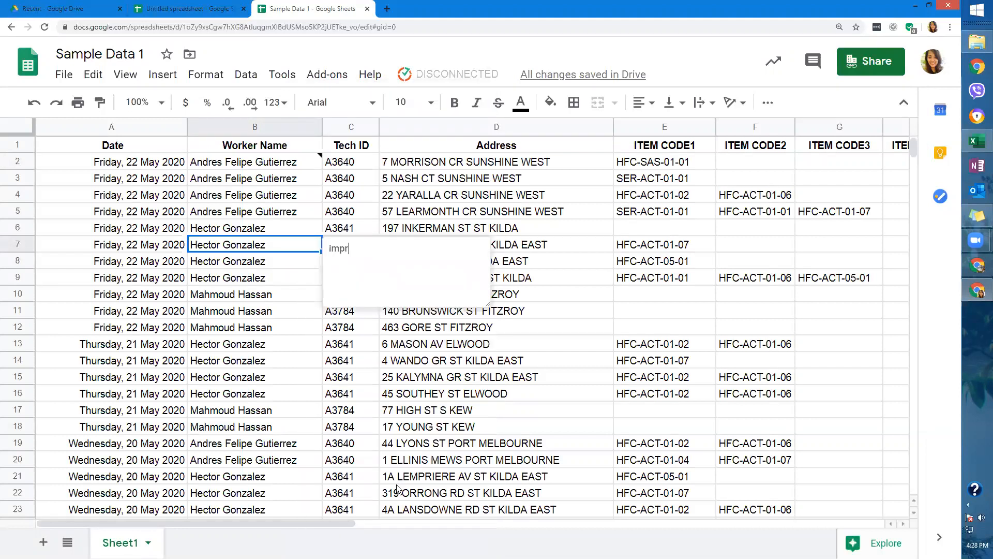
pyautogui.write('ortant to log')
pyautogui.click(300, 373)
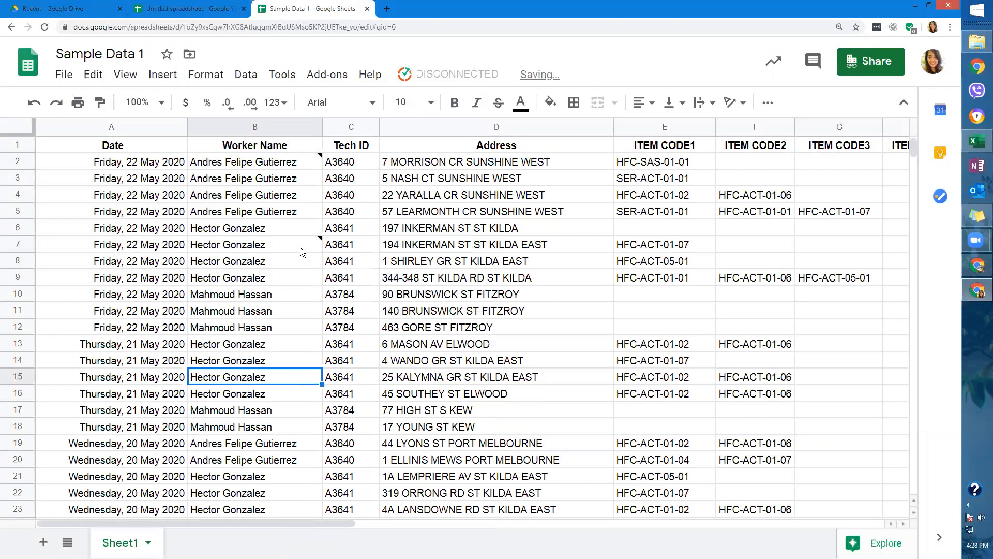
# Select cells B2:B7 and clear their notes with Edit > Clear notes.
pyautogui.click(313, 162)
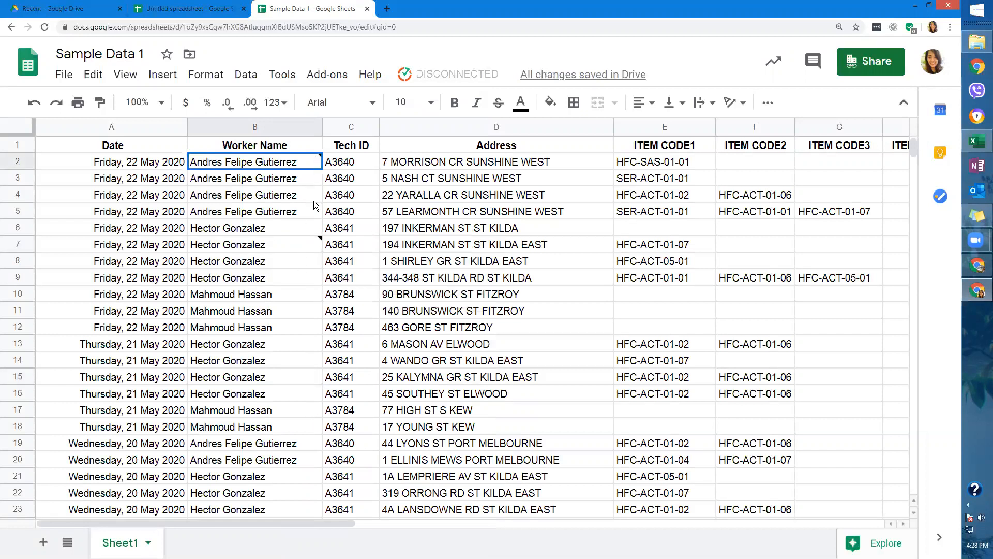
pyautogui.moveTo(313, 206); pyautogui.dragTo(309, 241)
pyautogui.moveTo(308, 163); pyautogui.dragTo(300, 240)
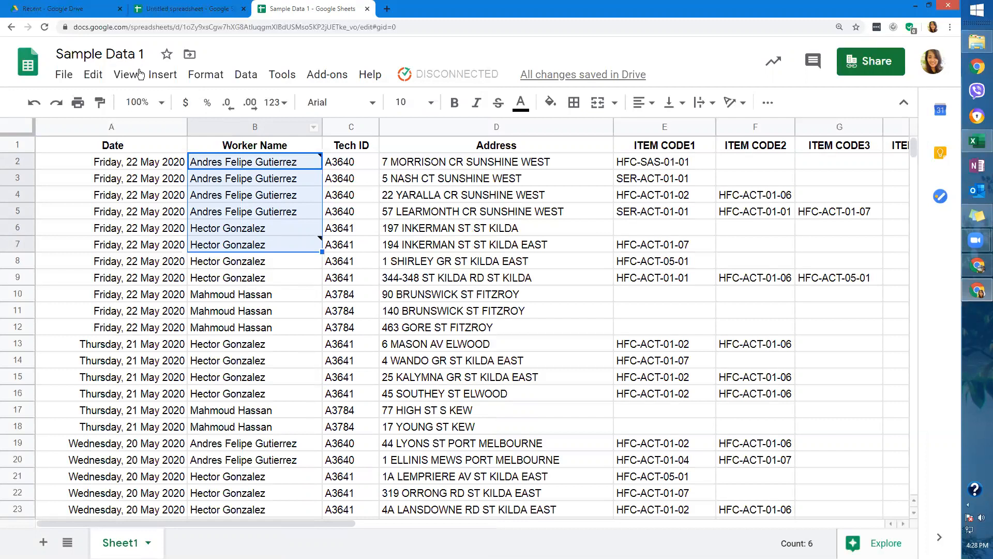
pyautogui.click(93, 74)
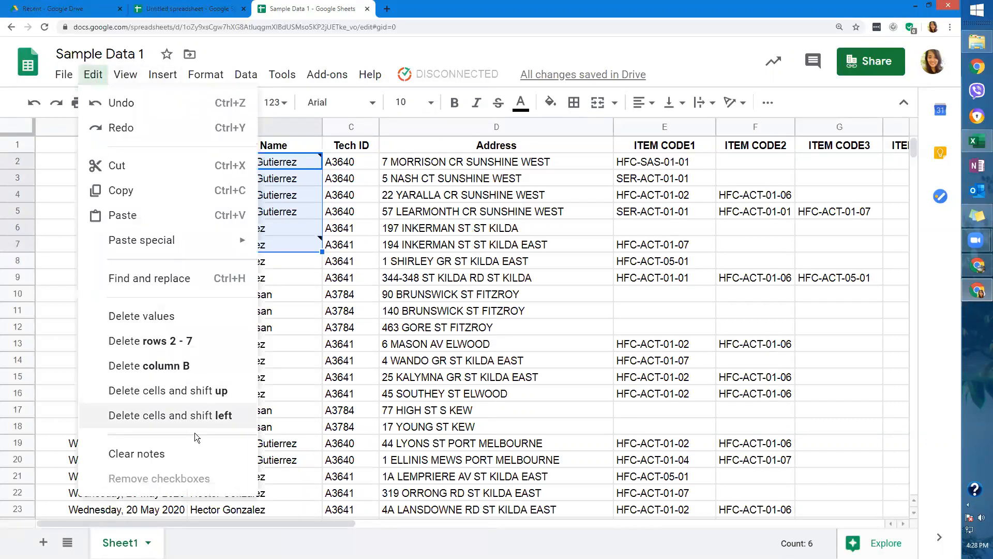
pyautogui.click(196, 449)
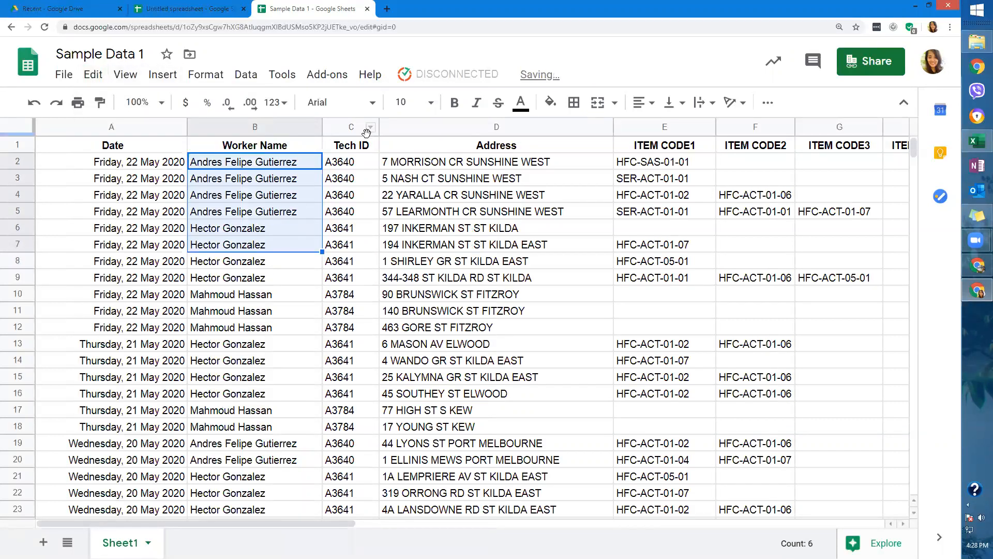
pyautogui.click(94, 74)
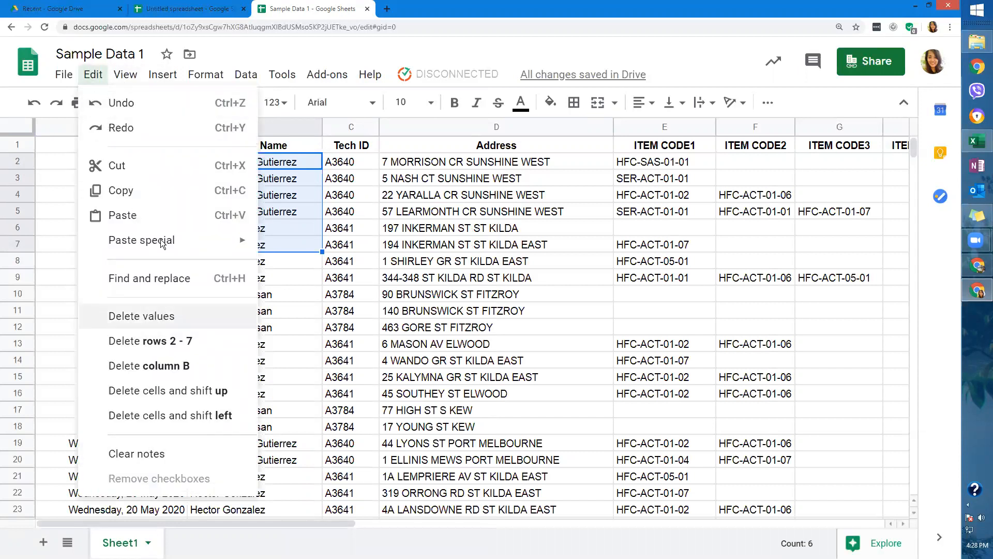
pyautogui.click(125, 75)
pyautogui.click(125, 76)
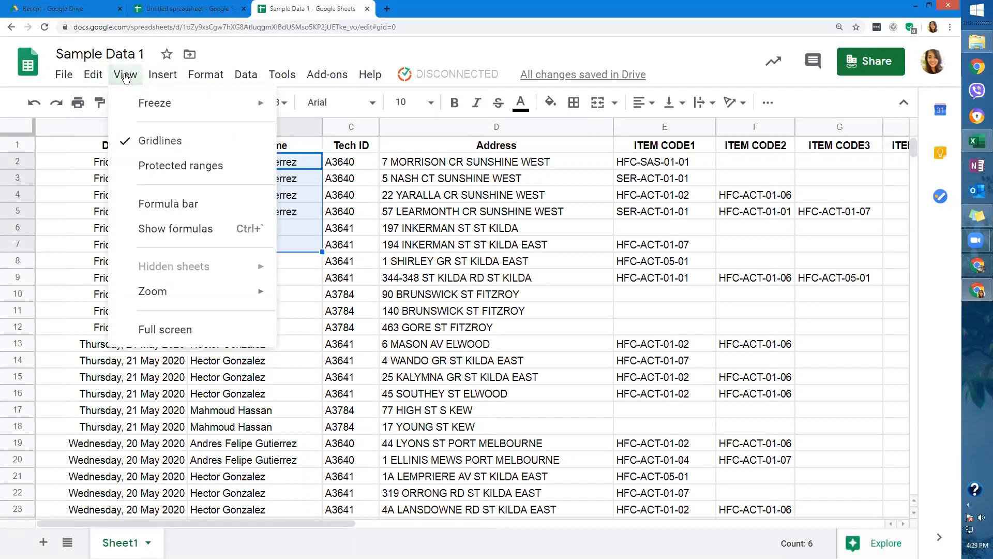
pyautogui.moveTo(134, 100)
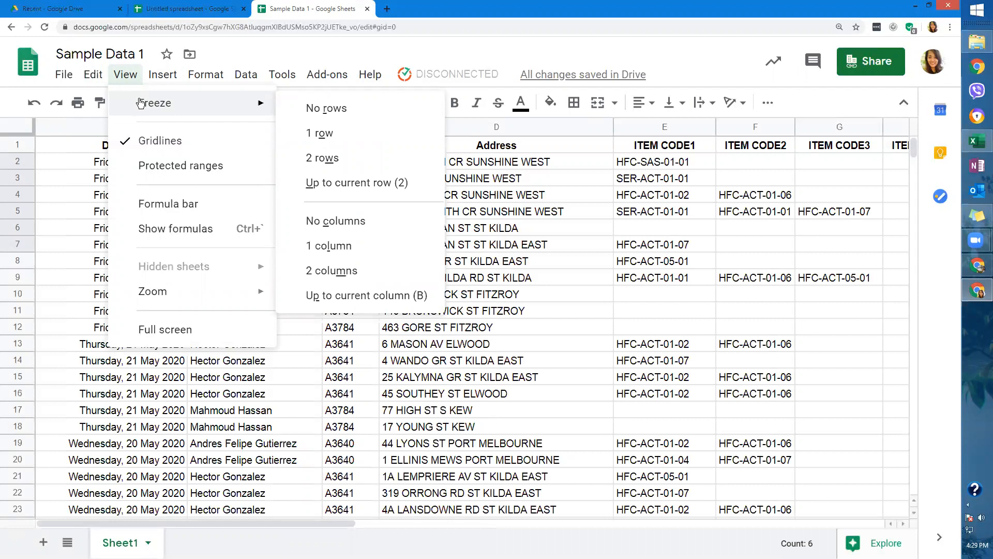
pyautogui.click(86, 167)
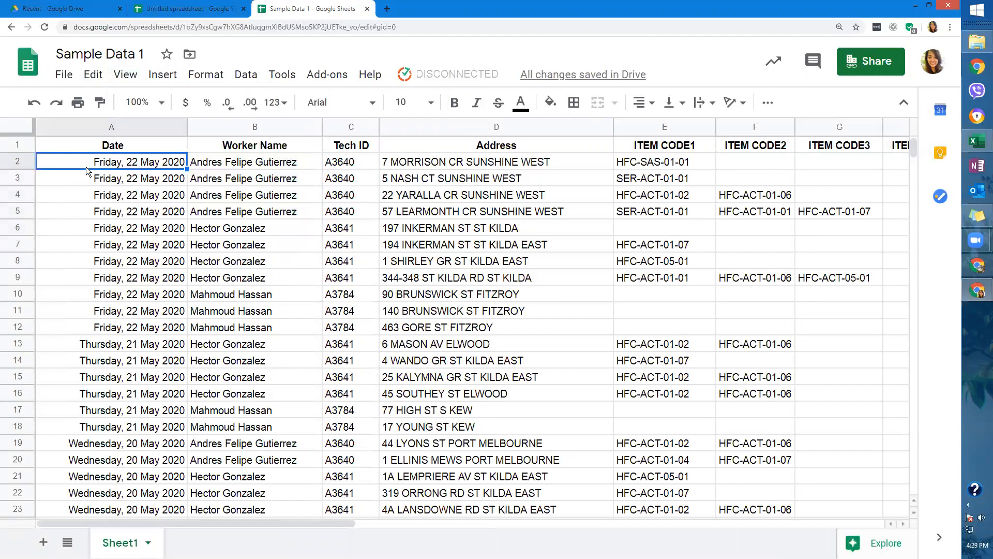
pyautogui.scroll(-10, 246, 302)
pyautogui.scroll(7, 247, 300)
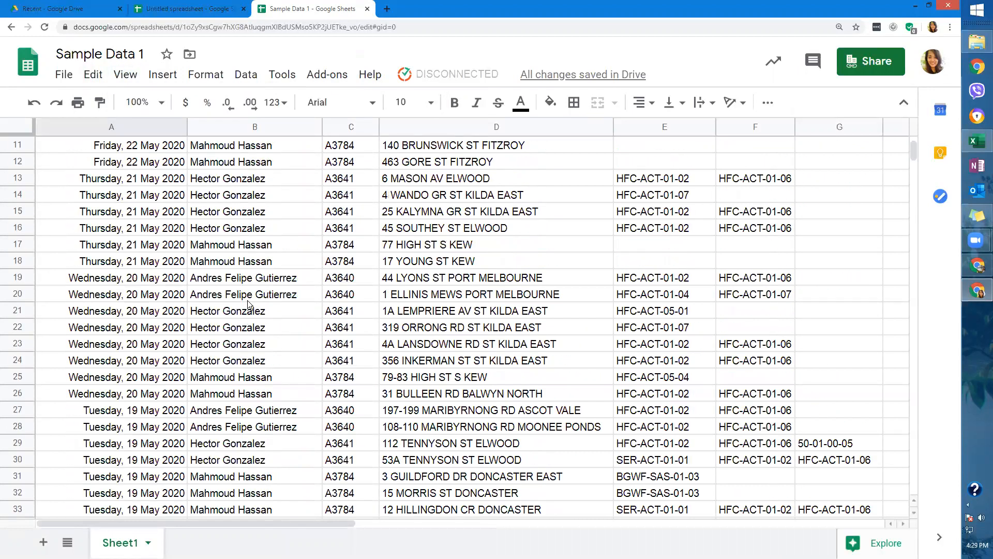
pyautogui.scroll(-4, 248, 300)
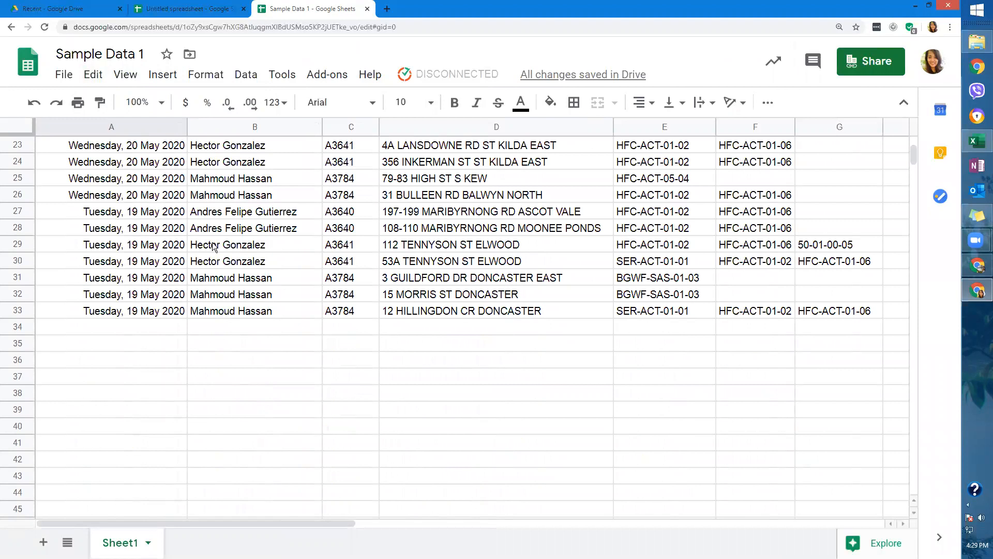
pyautogui.scroll(5, 214, 246)
pyautogui.scroll(3, 214, 247)
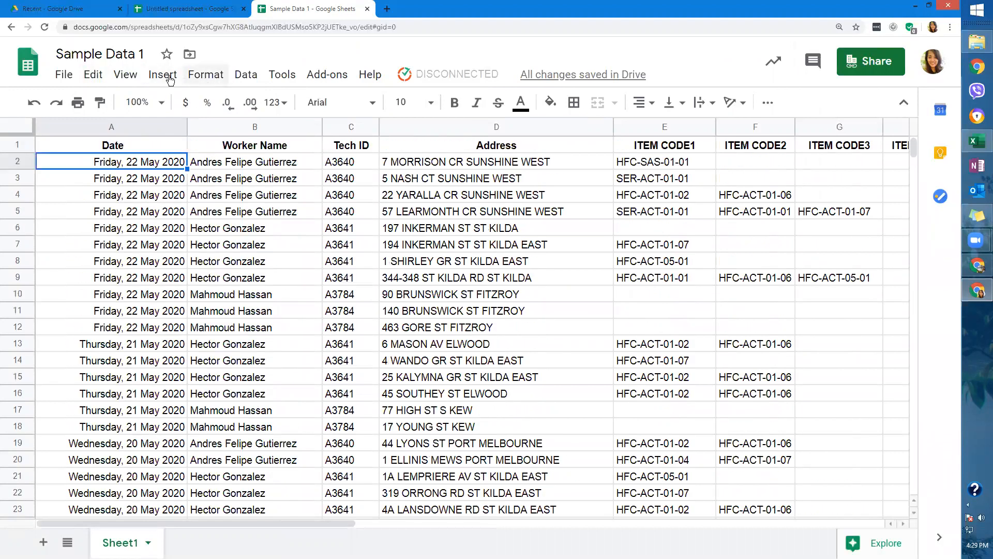
pyautogui.click(205, 75)
pyautogui.moveTo(146, 78)
pyautogui.moveTo(169, 106)
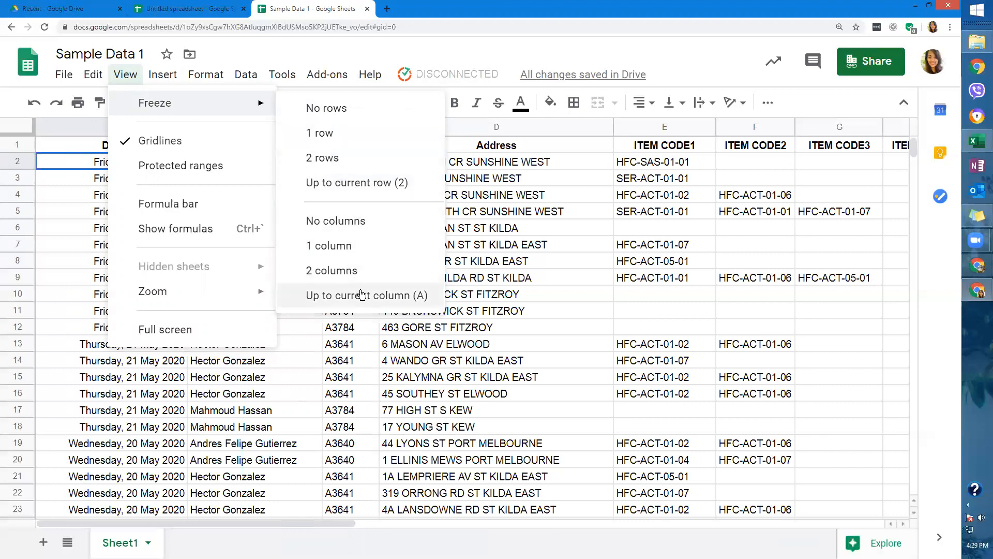
pyautogui.click(580, 255)
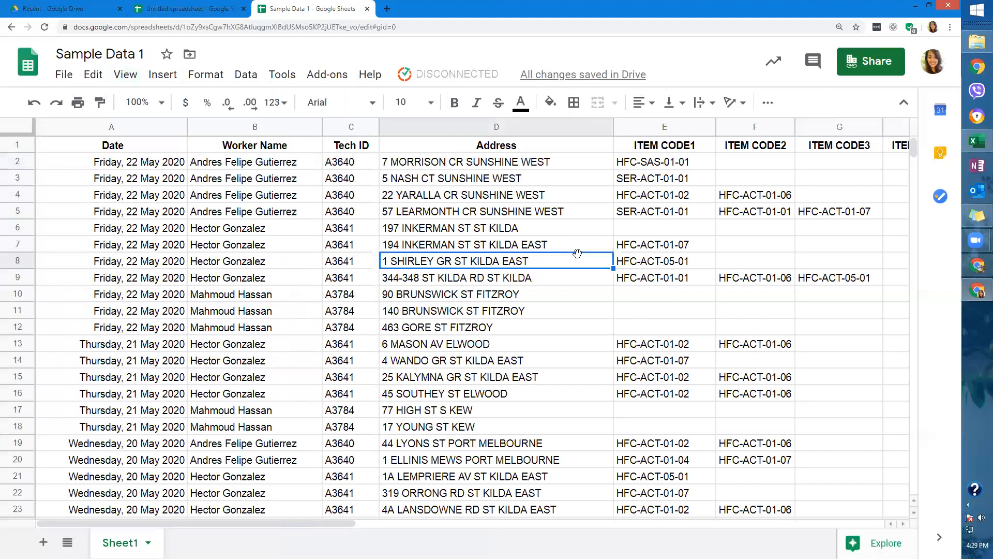
pyautogui.click(125, 75)
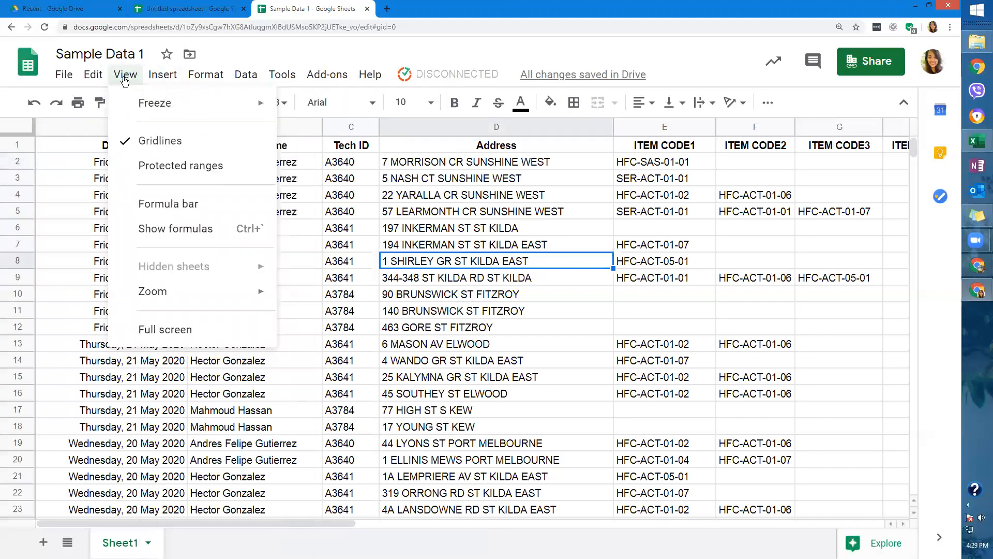
pyautogui.click(88, 183)
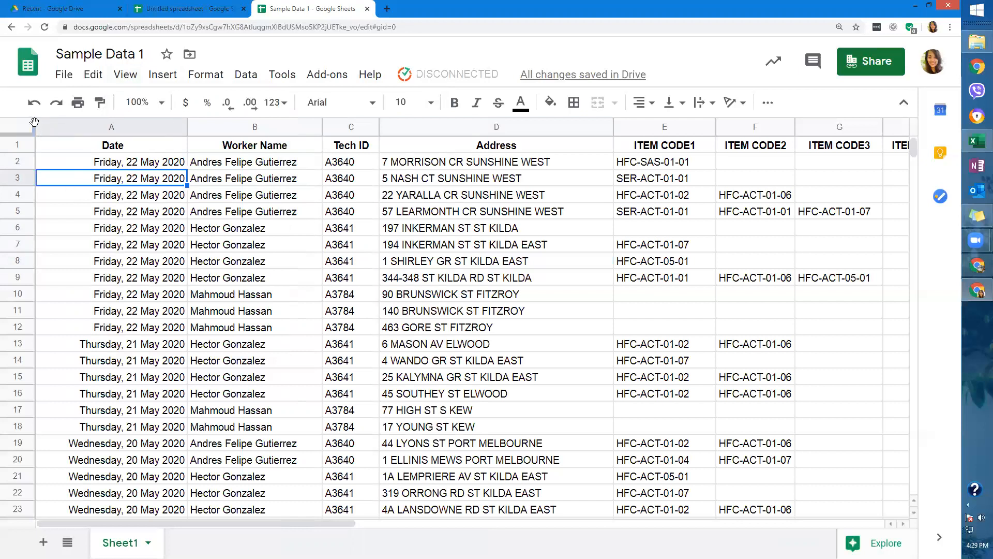
# Freeze columns A–B and header row 1 by dragging the freeze bars.
pyautogui.moveTo(34, 123); pyautogui.dragTo(325, 154)
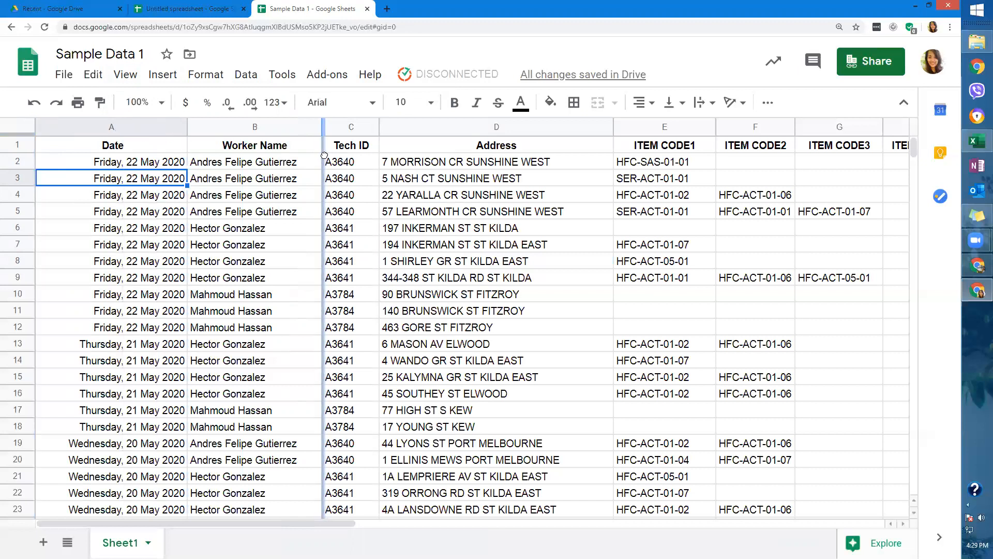
pyautogui.click(350, 144)
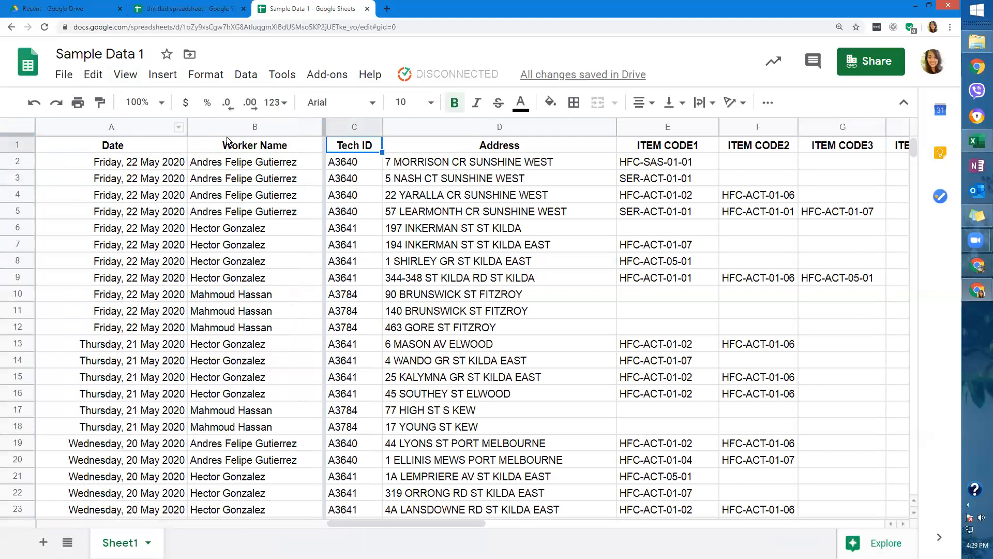
pyautogui.moveTo(16, 133)
pyautogui.mouseDown()
pyautogui.moveTo(9, 152)
pyautogui.moveTo(20, 152)
pyautogui.mouseUp()
# Scroll down and sideways through the records to confirm the frozen row and columns stay put.
pyautogui.scroll(-8, 359, 251)
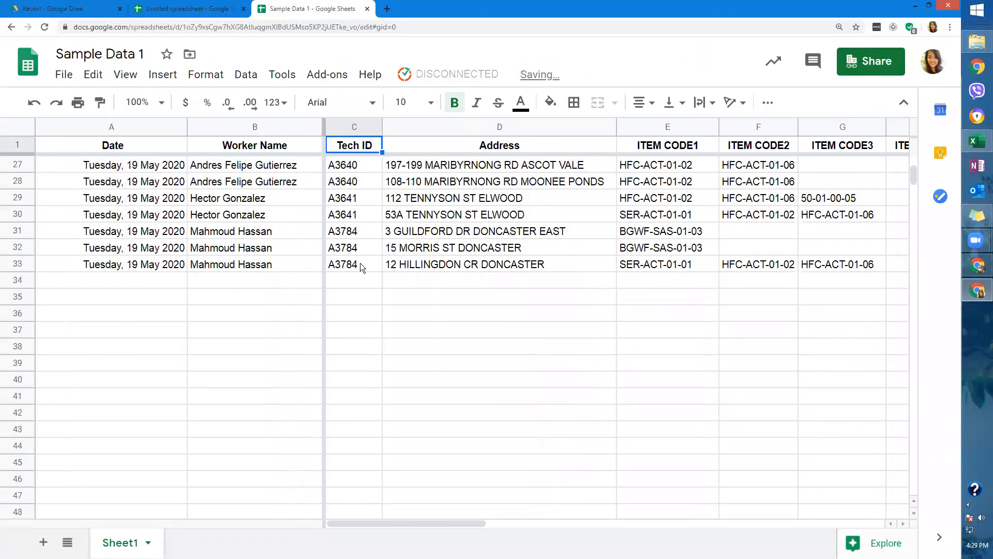
pyautogui.click(411, 261)
pyautogui.scroll(-15, 475, 286)
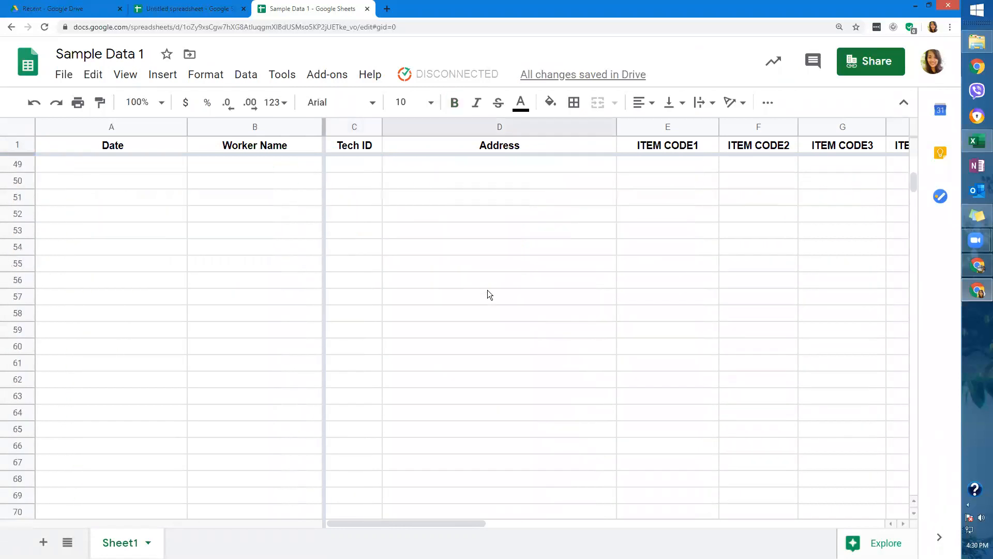
pyautogui.moveTo(916, 178); pyautogui.dragTo(913, 164)
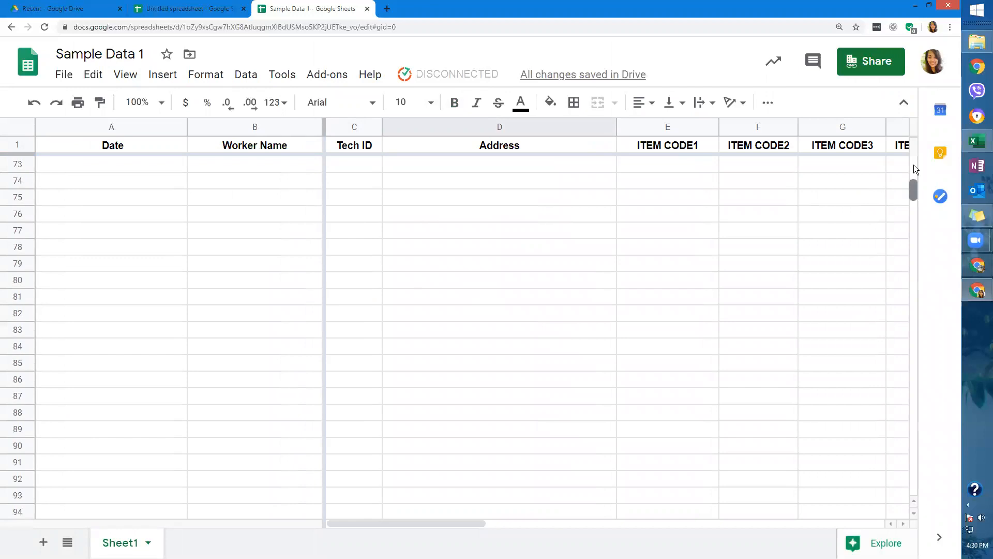
pyautogui.click(510, 413)
pyautogui.moveTo(431, 524); pyautogui.dragTo(362, 522)
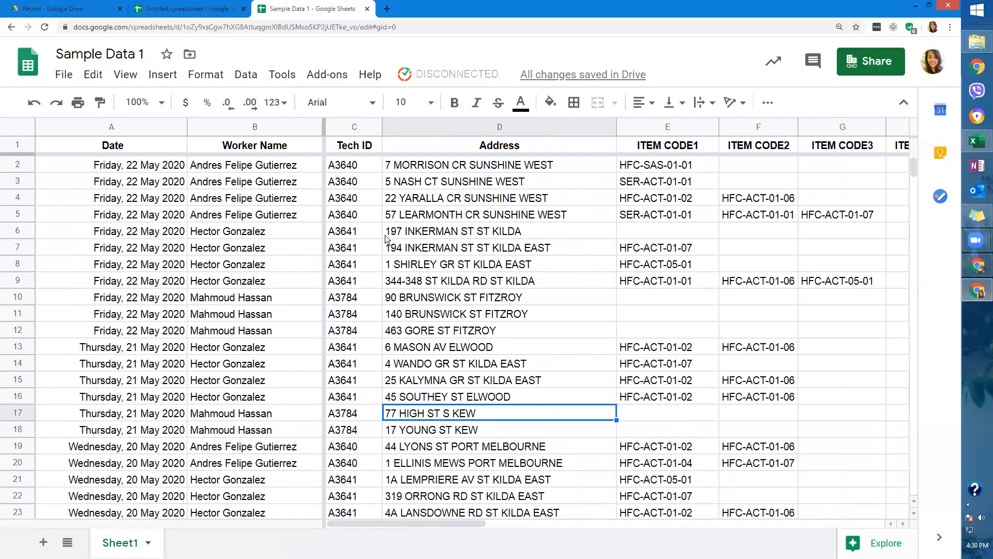
# Turn off Gridlines in the View menu so the sheet shows a plain white background.
pyautogui.click(202, 75)
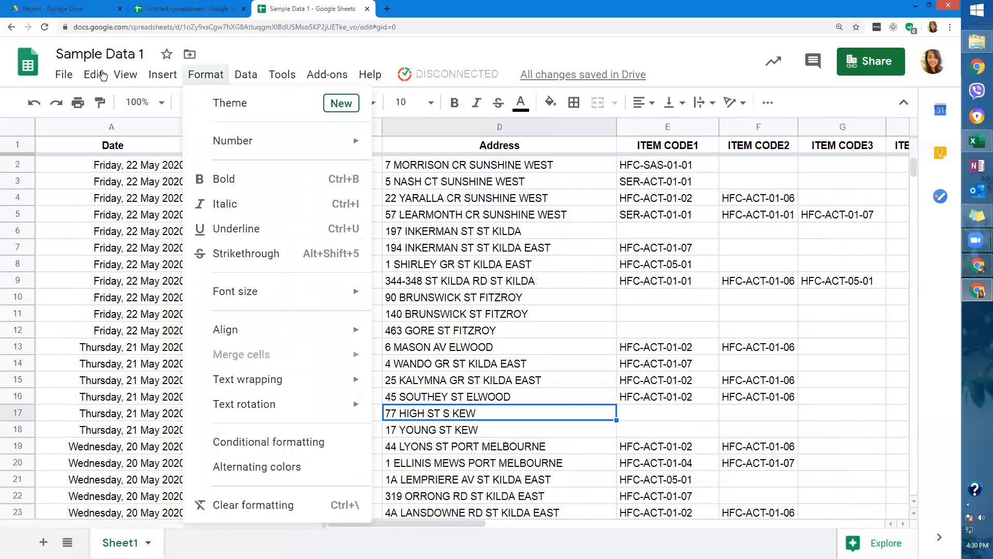
pyautogui.moveTo(126, 78)
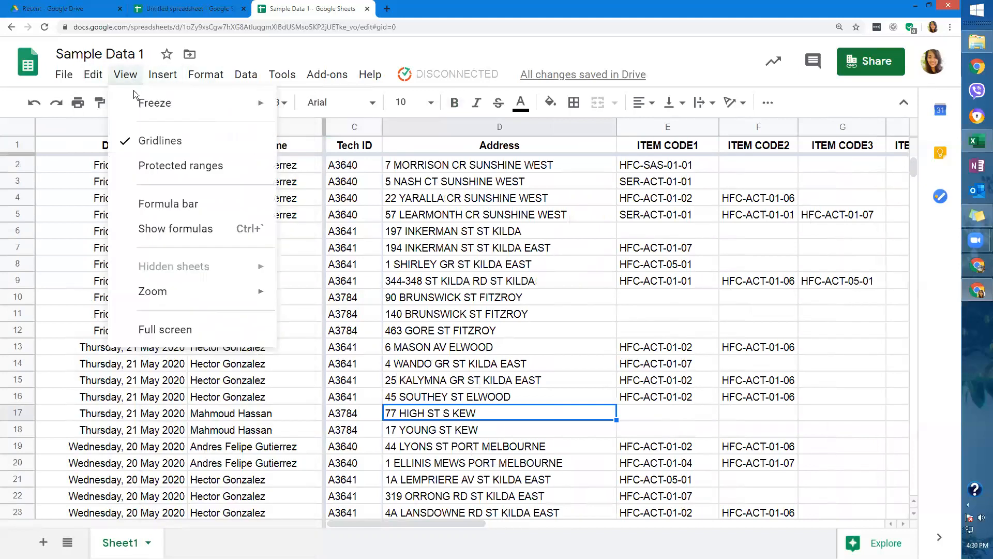
pyautogui.click(151, 142)
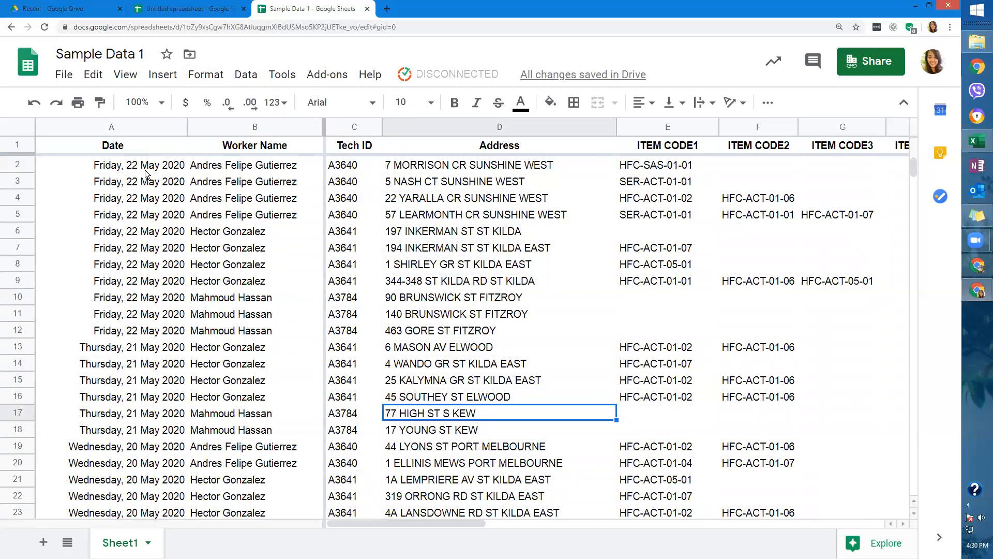
pyautogui.click(129, 77)
# Select columns A and B and apply all borders with a dotted line style.
pyautogui.click(167, 143)
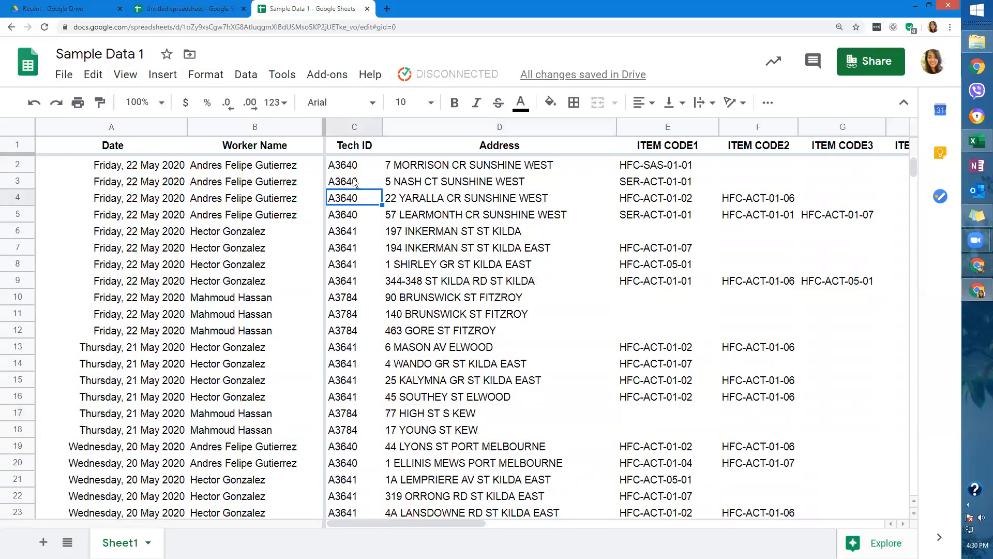
pyautogui.moveTo(85, 164); pyautogui.dragTo(288, 413)
pyautogui.moveTo(156, 127); pyautogui.dragTo(243, 137)
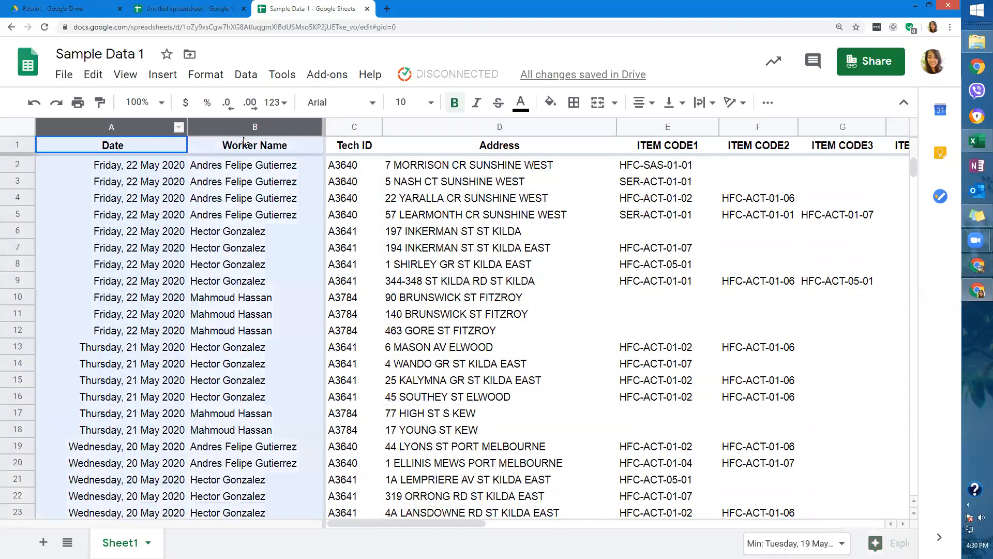
pyautogui.click(578, 103)
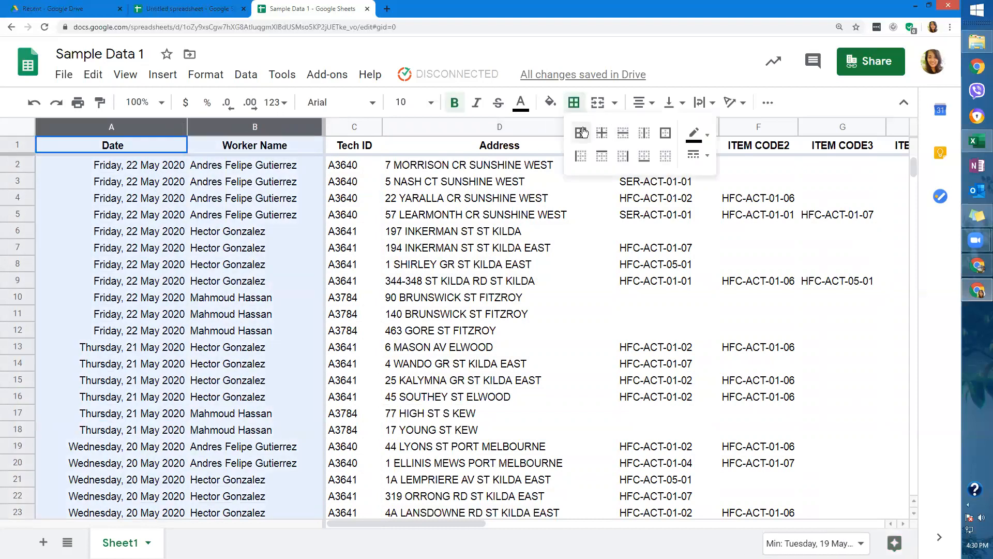
pyautogui.click(696, 155)
pyautogui.click(719, 253)
pyautogui.click(582, 137)
# Change the column A–B borders to red with a solid line style.
pyautogui.click(697, 134)
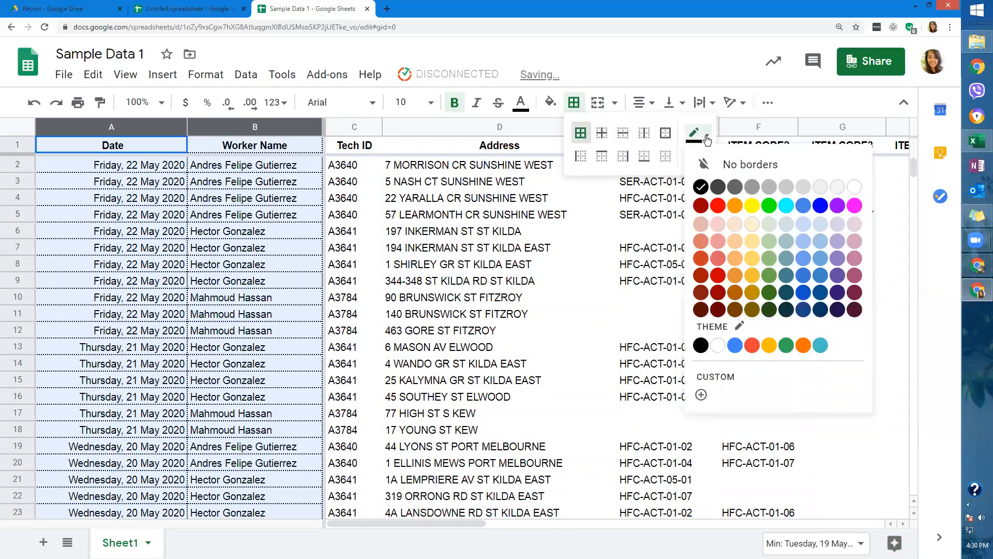
pyautogui.click(718, 207)
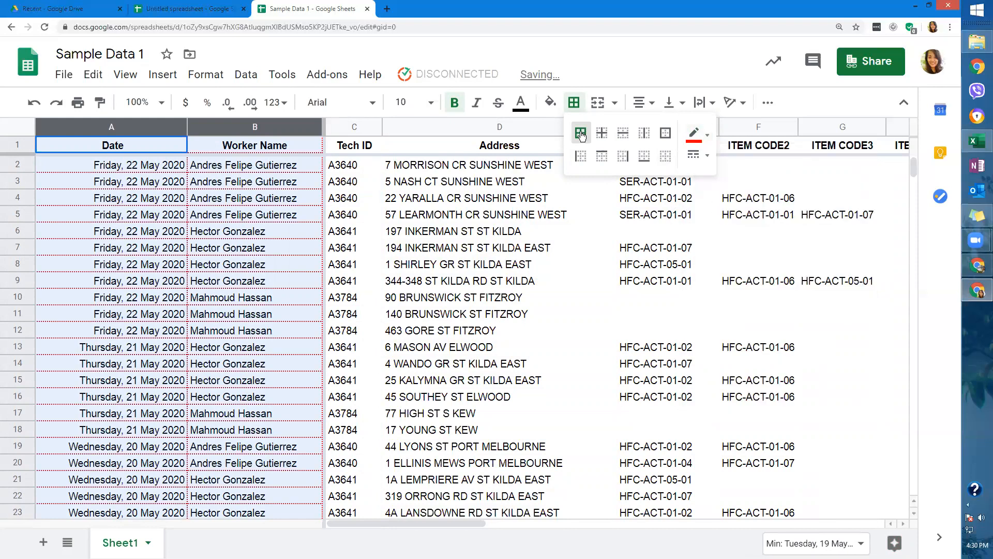
pyautogui.click(697, 155)
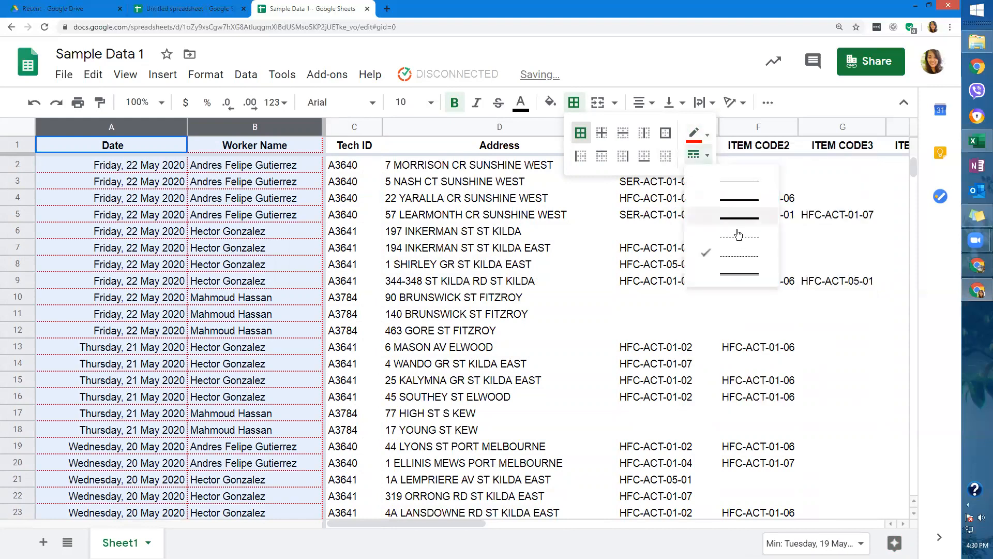
pyautogui.click(743, 247)
pyautogui.click(697, 155)
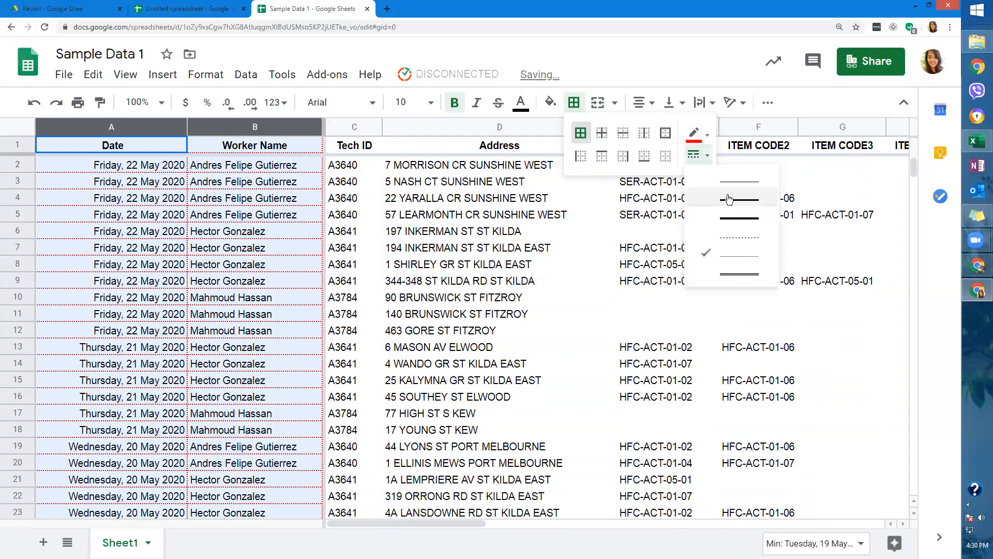
pyautogui.click(724, 176)
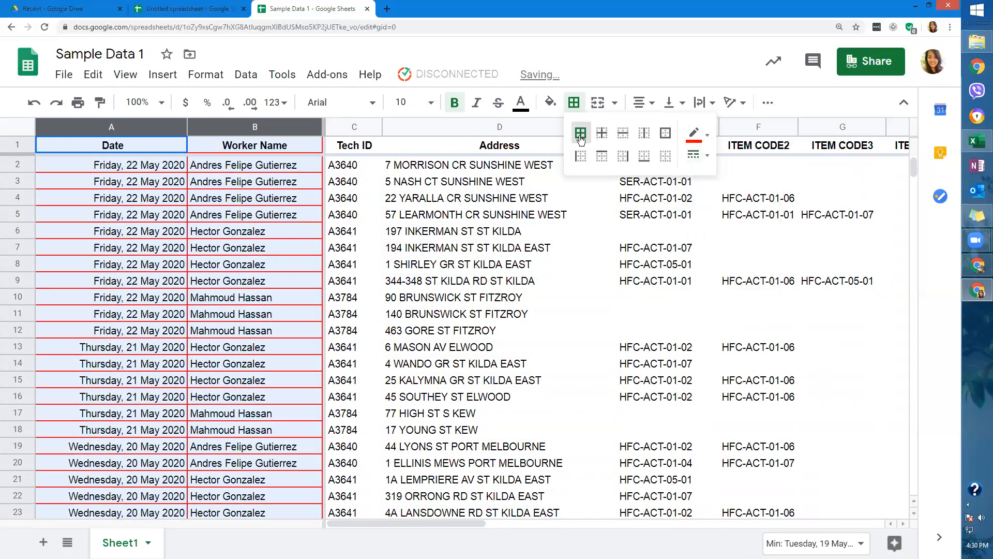
pyautogui.click(427, 237)
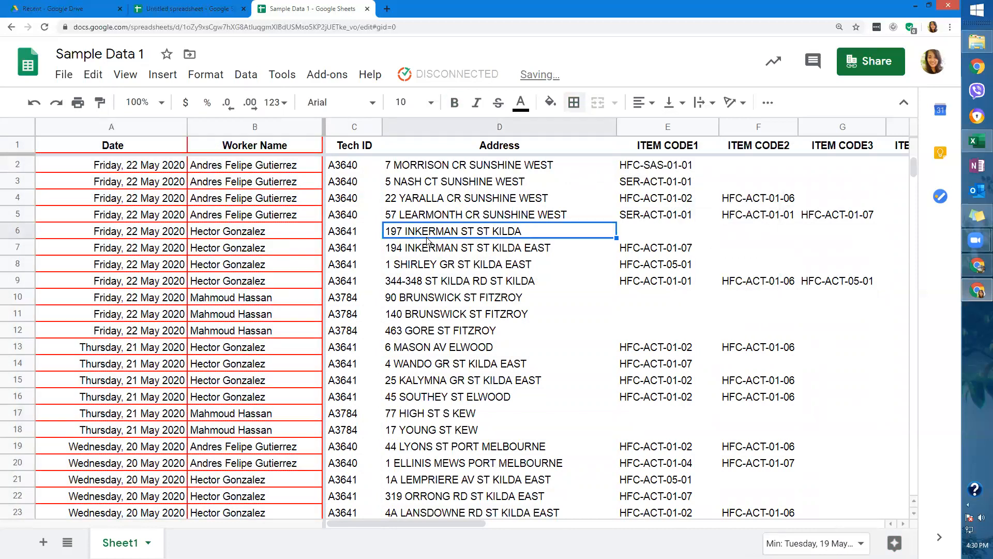
# Look through the Insert and View menus without making any changes.
pyautogui.click(163, 74)
pyautogui.click(127, 77)
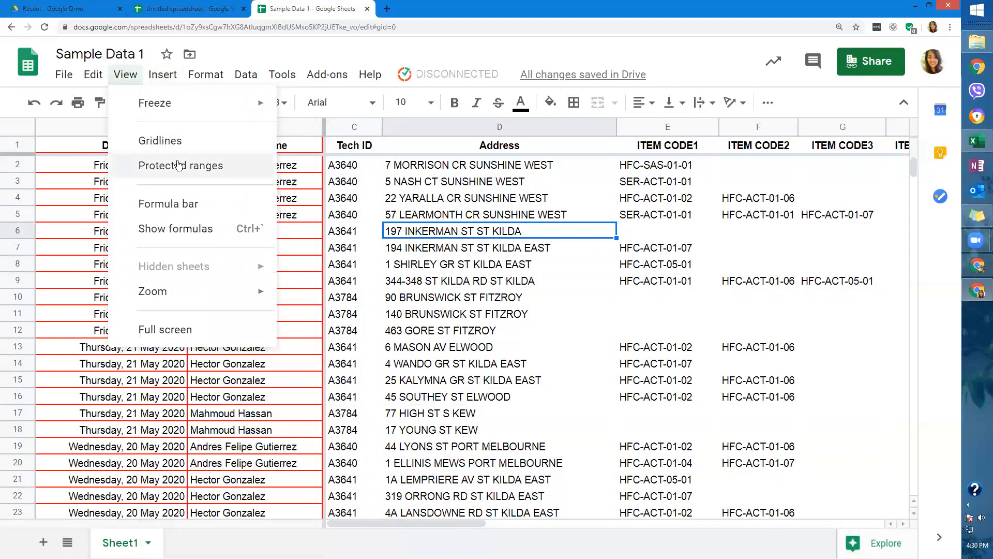
pyautogui.click(454, 205)
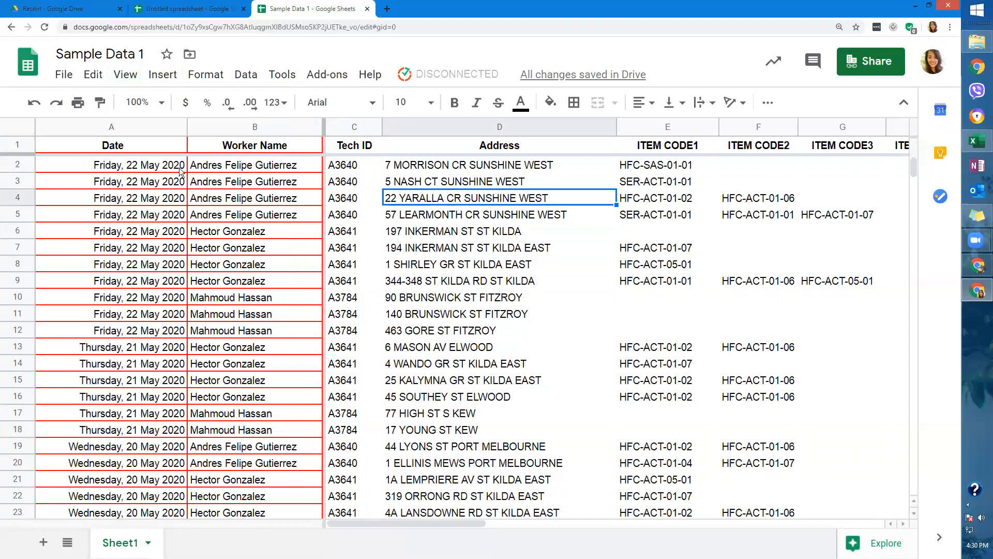
# Undo the three border changes on columns A–B, then select cell A2.
pyautogui.click(32, 103)
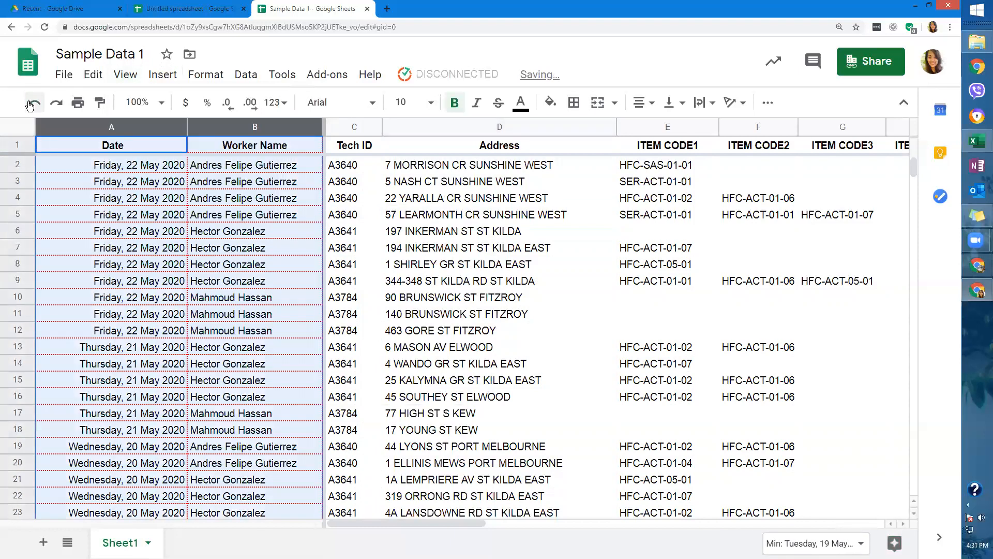
pyautogui.click(29, 104)
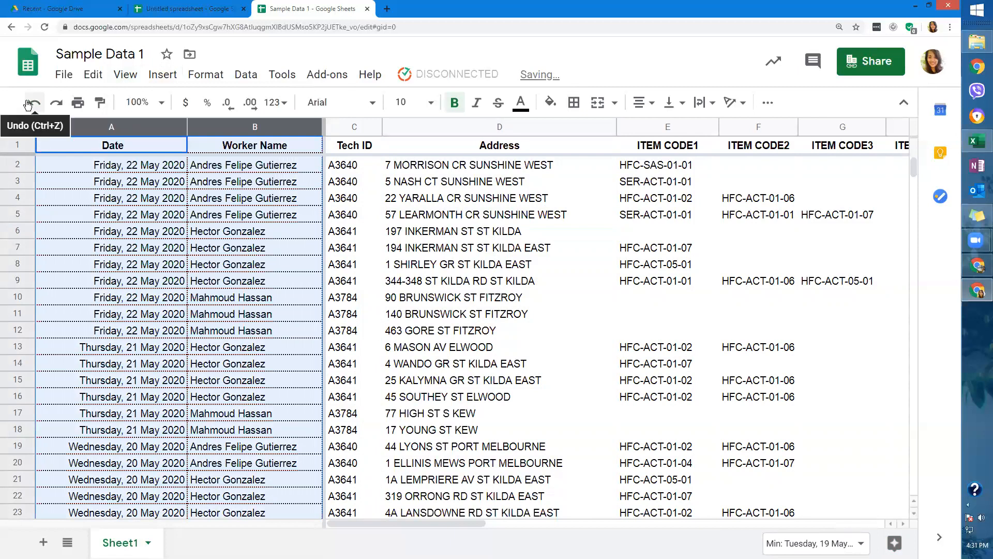
pyautogui.click(29, 105)
pyautogui.click(142, 169)
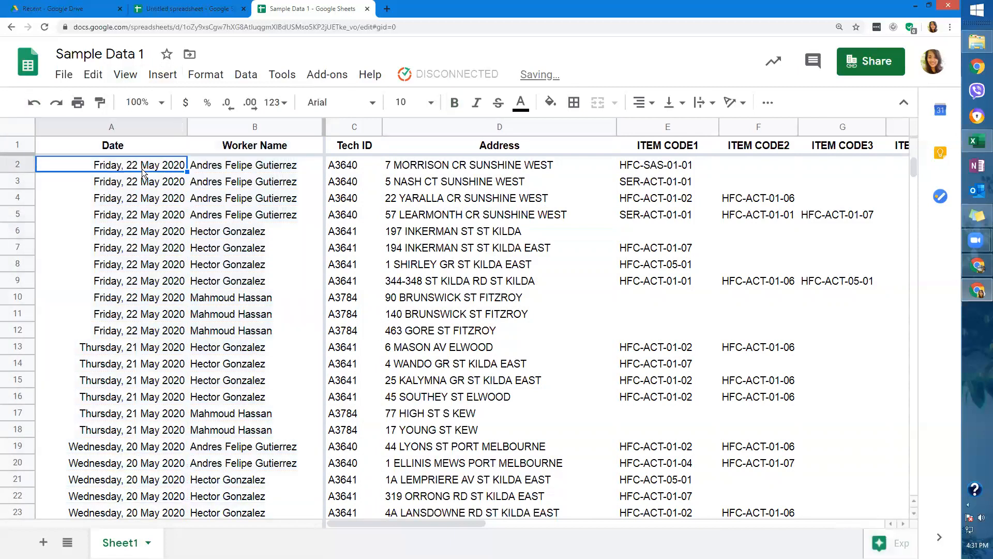
pyautogui.click(125, 74)
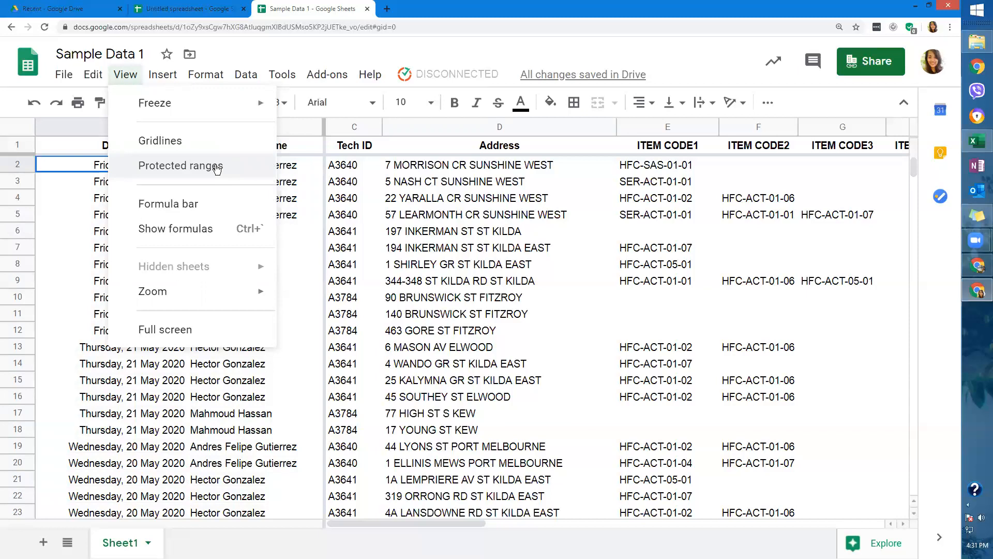
pyautogui.click(317, 284)
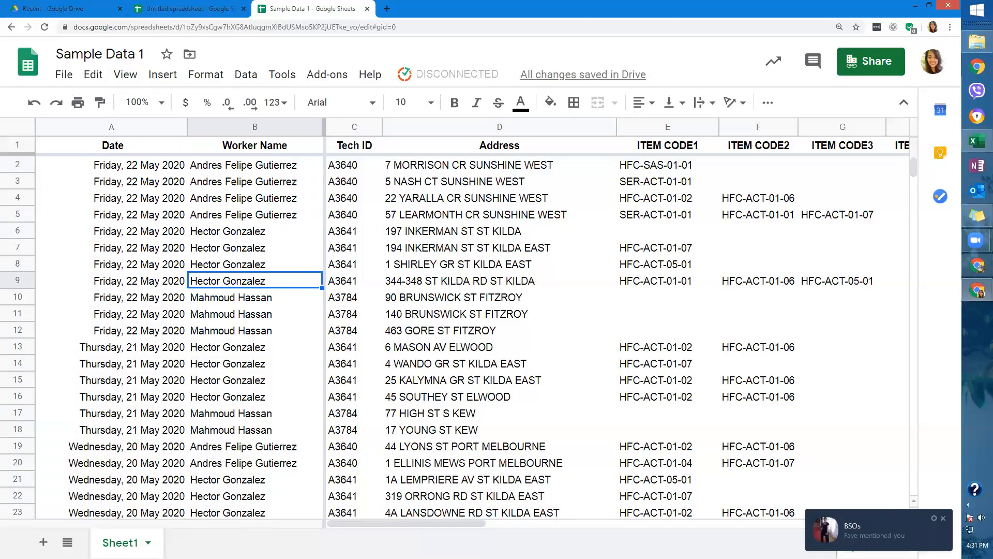
pyautogui.click(946, 520)
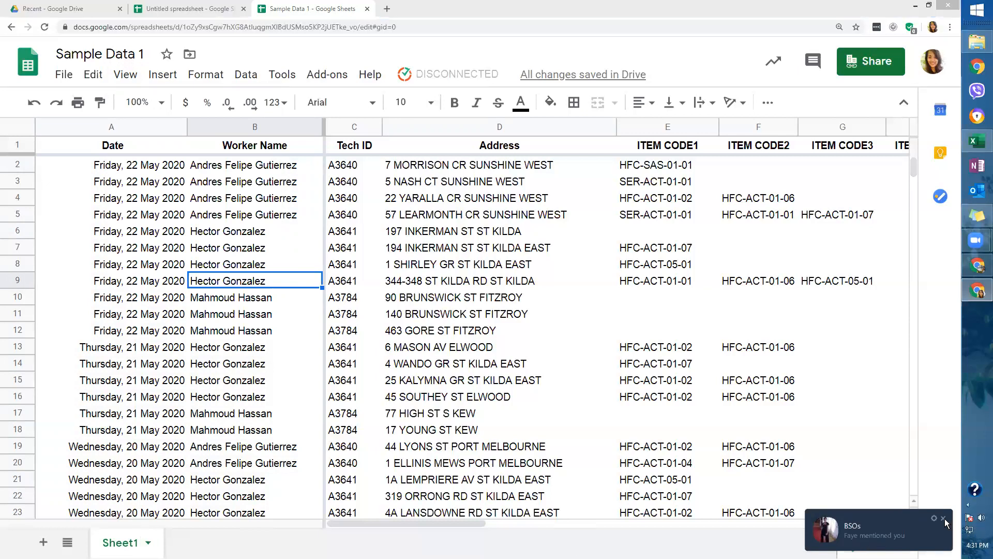
pyautogui.click(946, 521)
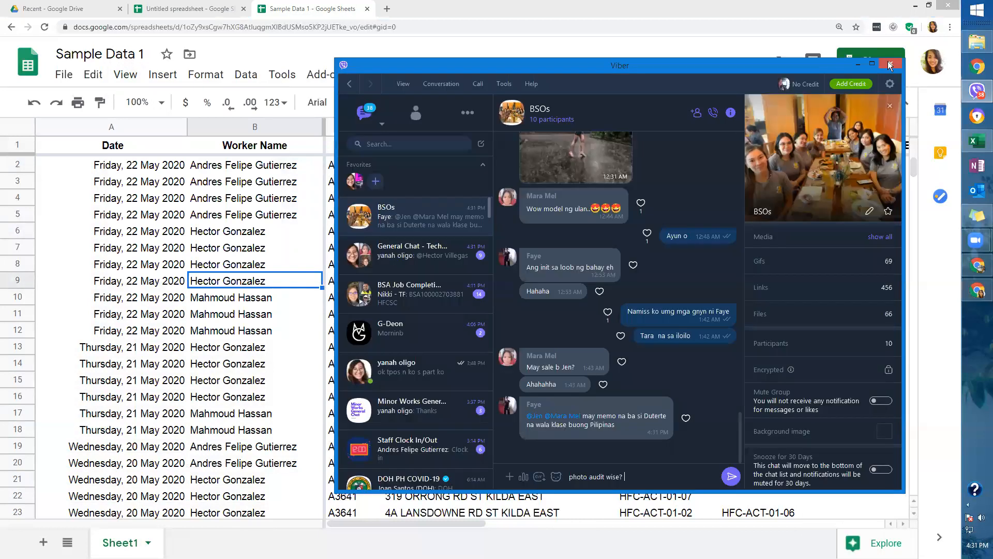
pyautogui.click(890, 64)
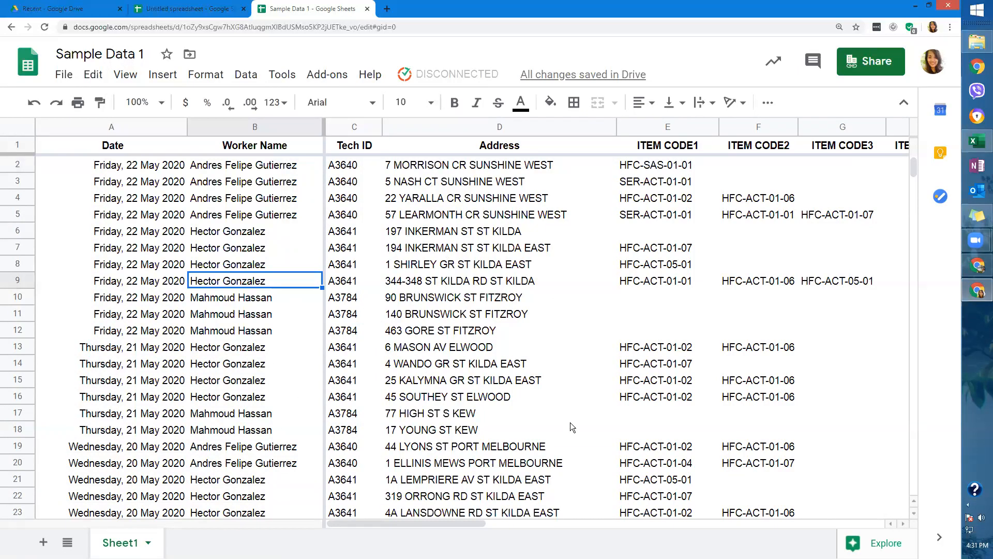
# Scroll right past WORK ORDER and widen column K.
pyautogui.moveTo(444, 523); pyautogui.dragTo(616, 521)
pyautogui.click(616, 522)
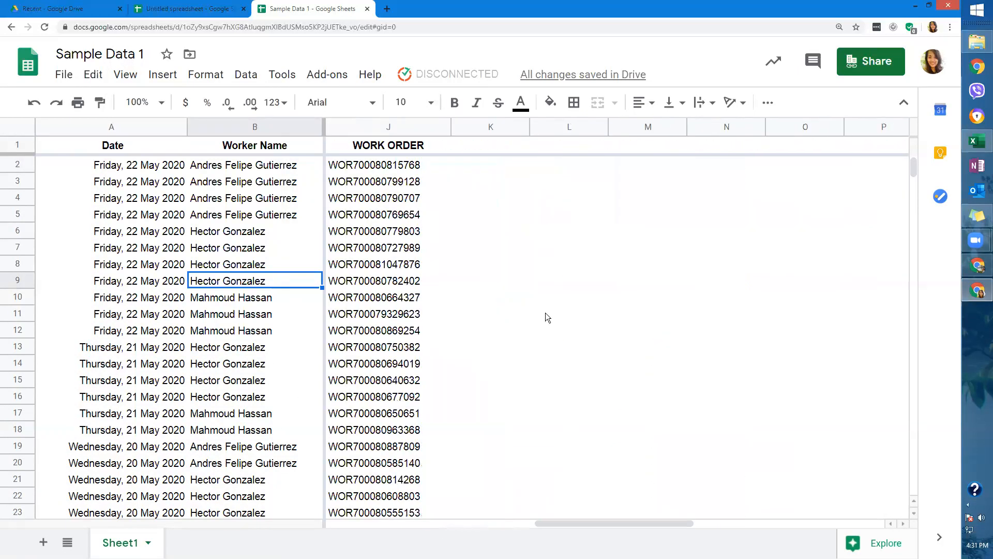
pyautogui.moveTo(535, 131); pyautogui.dragTo(632, 131)
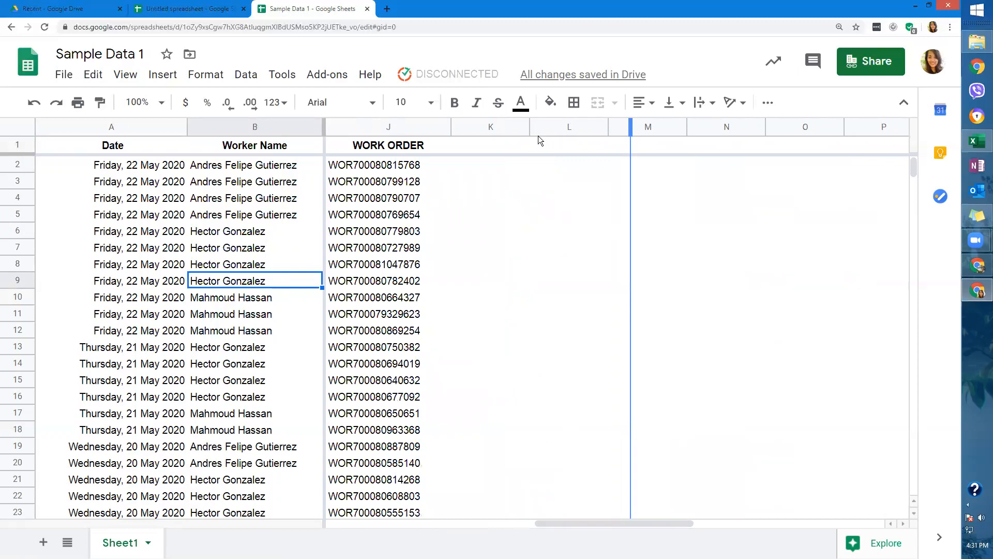
# Enter 'Comments Section' in K1 and make it bold.
pyautogui.click(530, 143)
pyautogui.write('Comm')
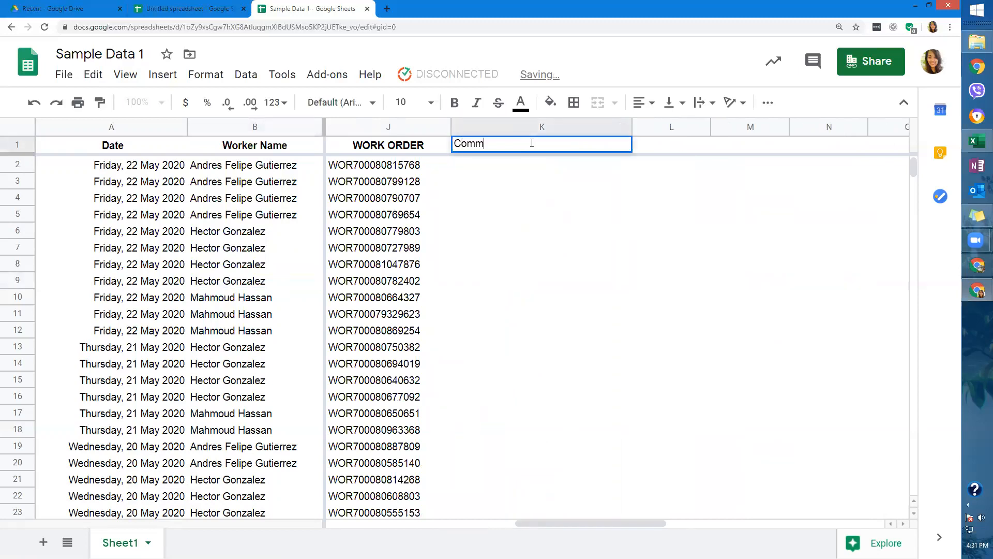
pyautogui.write('ents Section')
pyautogui.press('Return')
pyautogui.press('Up')
pyautogui.hotkey('ctrl', 'b')
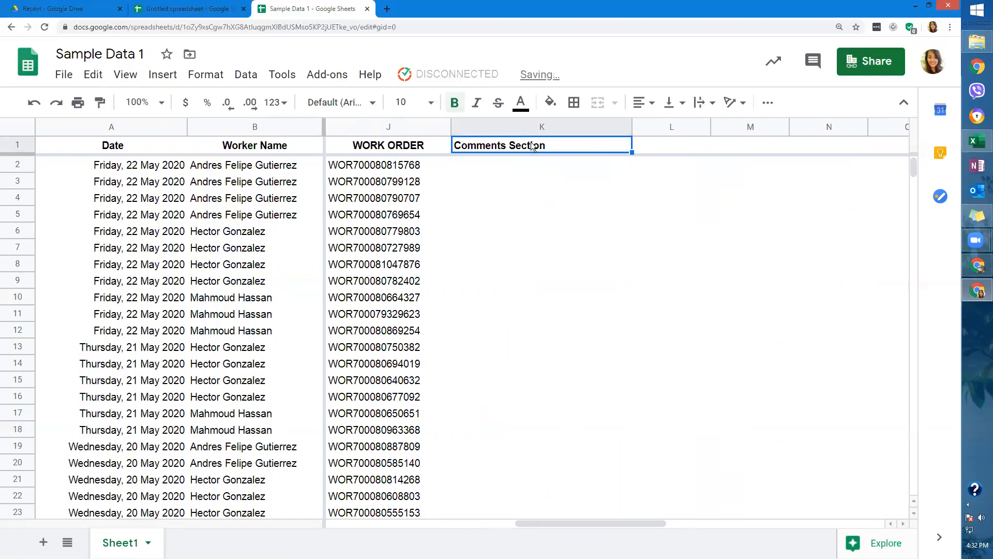
pyautogui.click(504, 271)
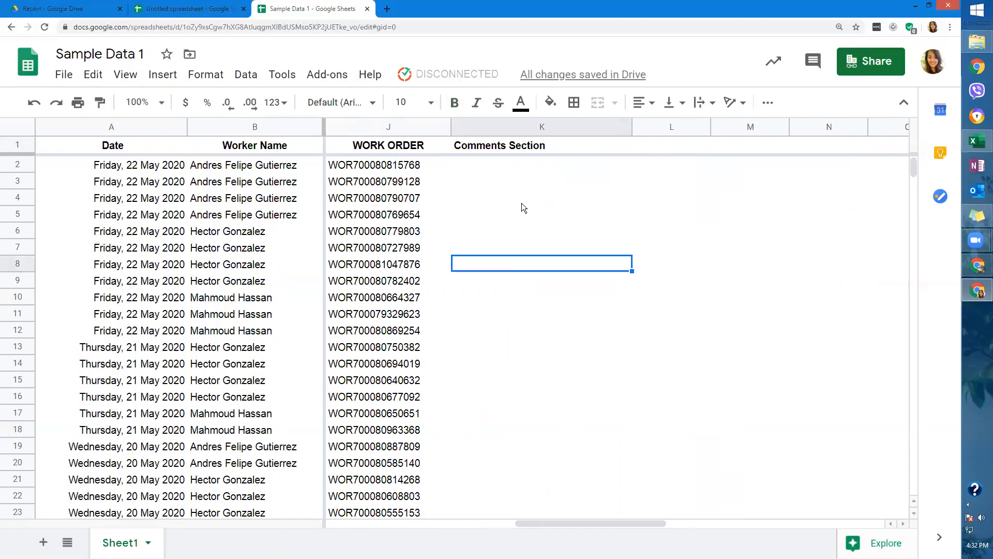
pyautogui.click(528, 160)
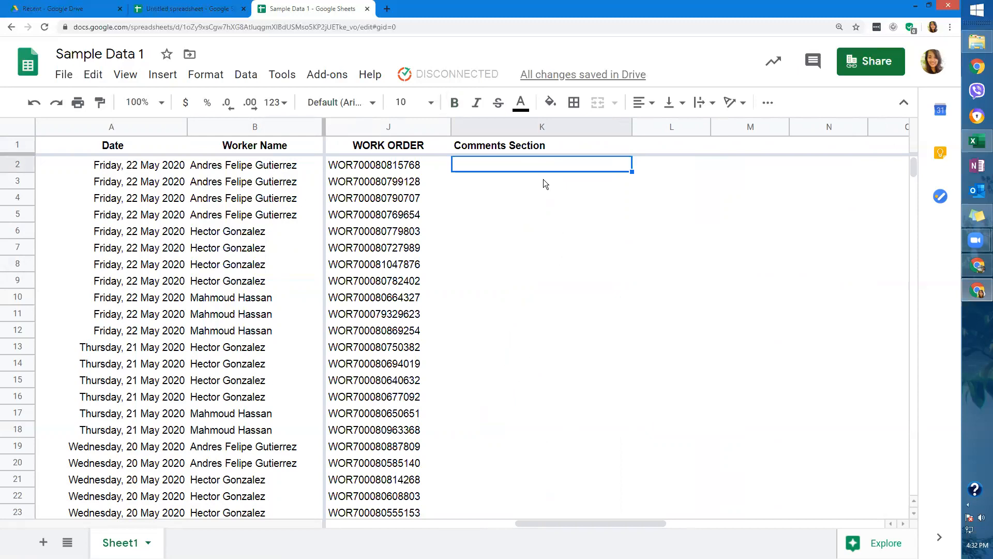
pyautogui.click(140, 238)
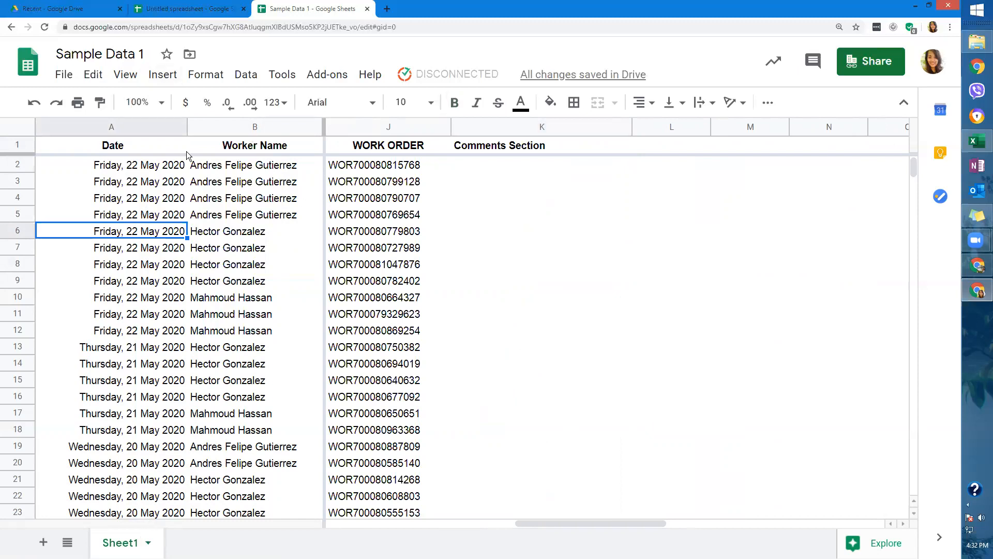
pyautogui.click(164, 75)
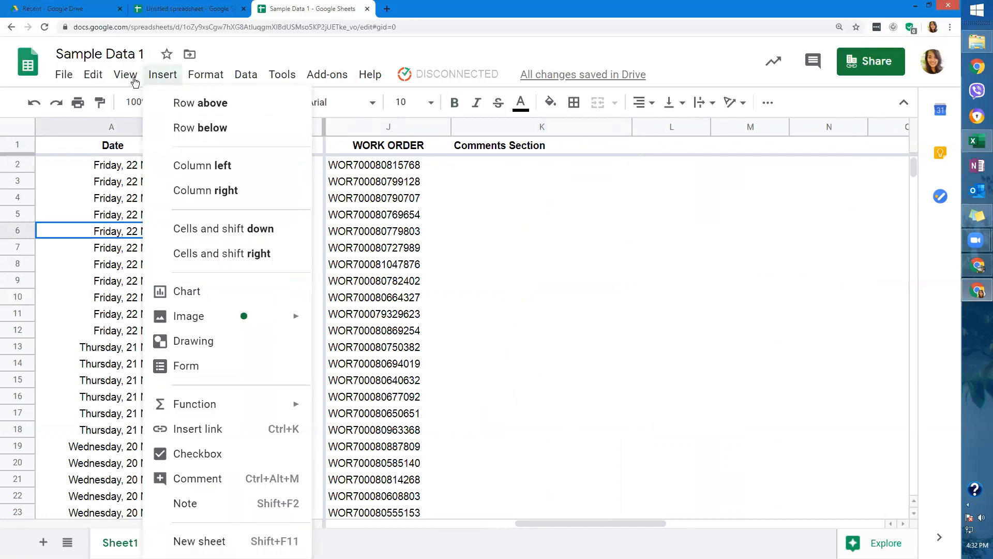
pyautogui.moveTo(131, 83)
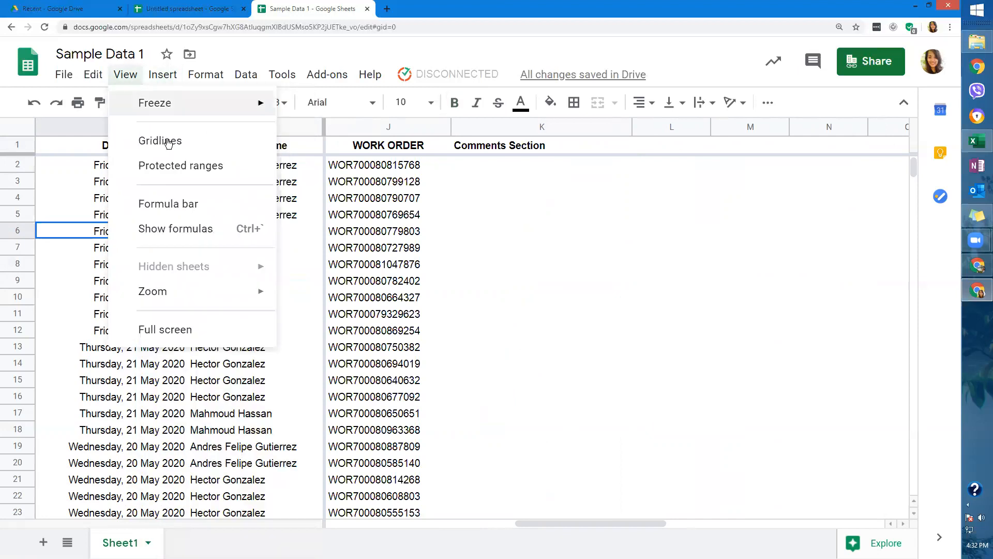
pyautogui.click(177, 165)
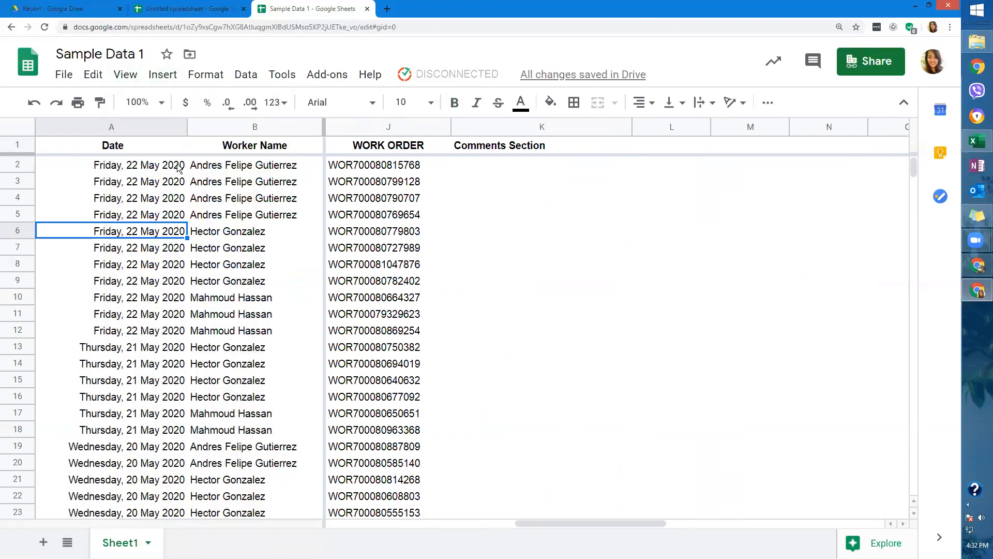
pyautogui.click(213, 232)
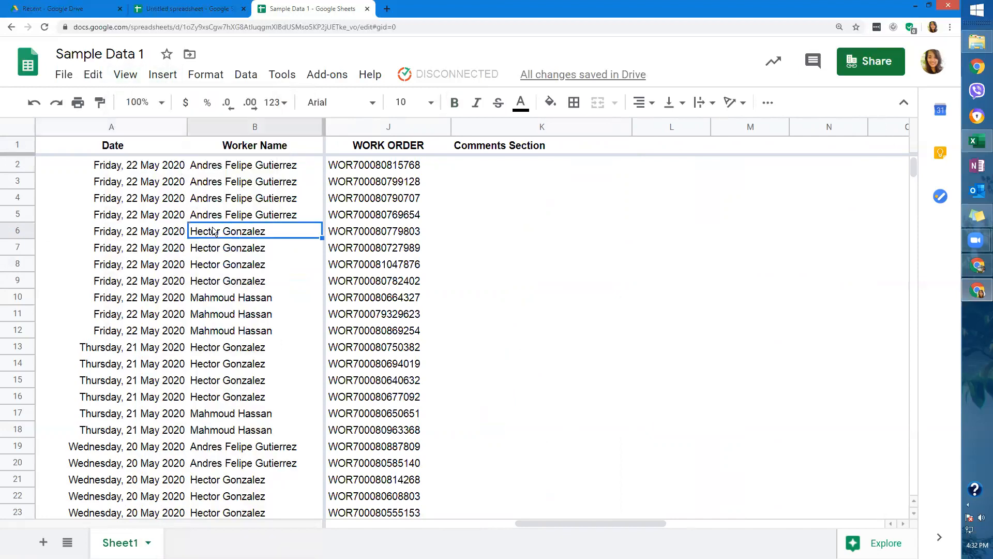
pyautogui.click(167, 168)
pyautogui.click(162, 75)
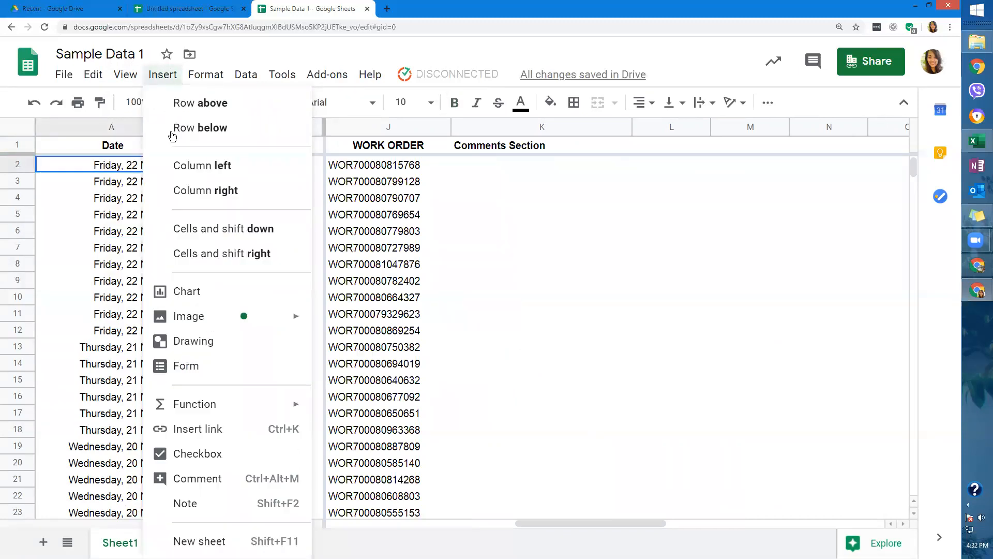
pyautogui.moveTo(135, 76)
pyautogui.click(158, 166)
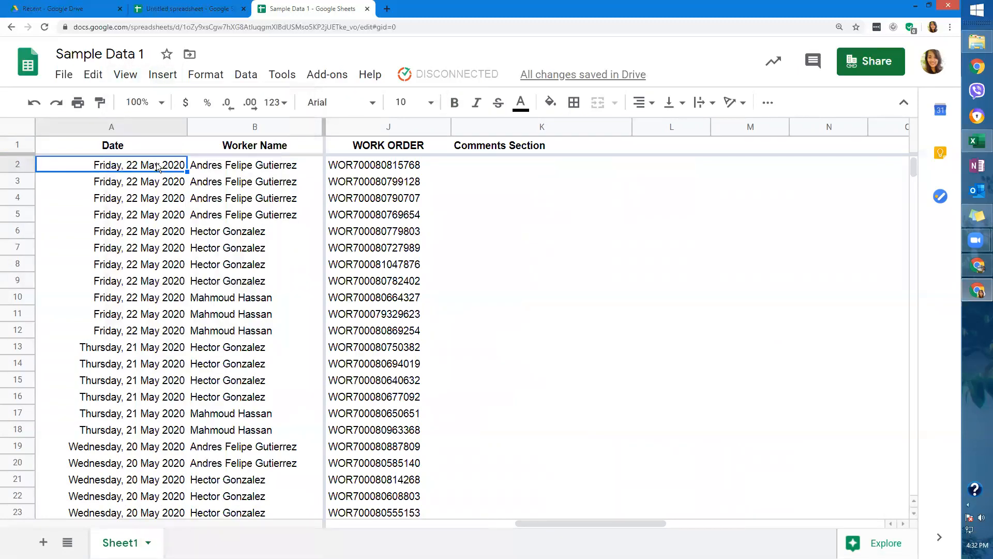
pyautogui.moveTo(112, 153); pyautogui.dragTo(355, 422)
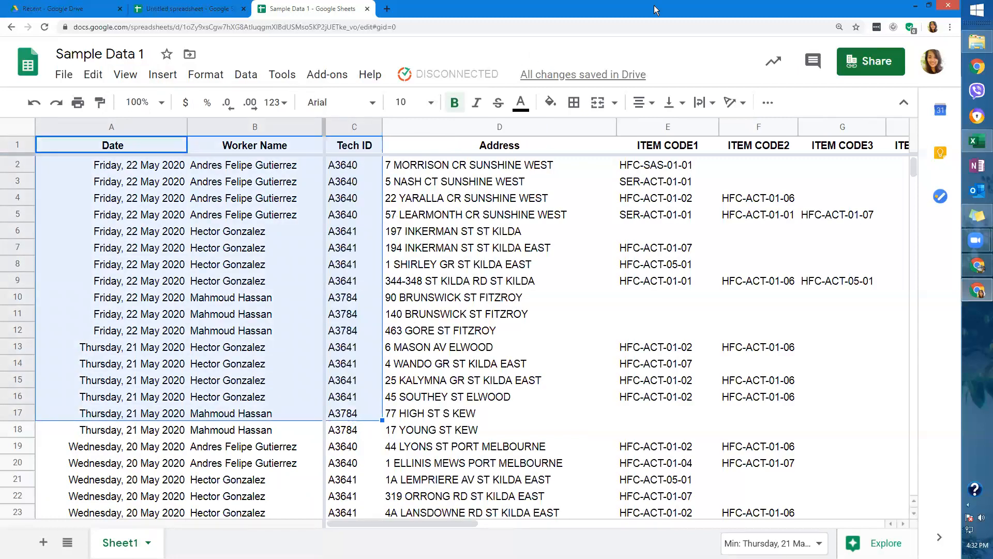